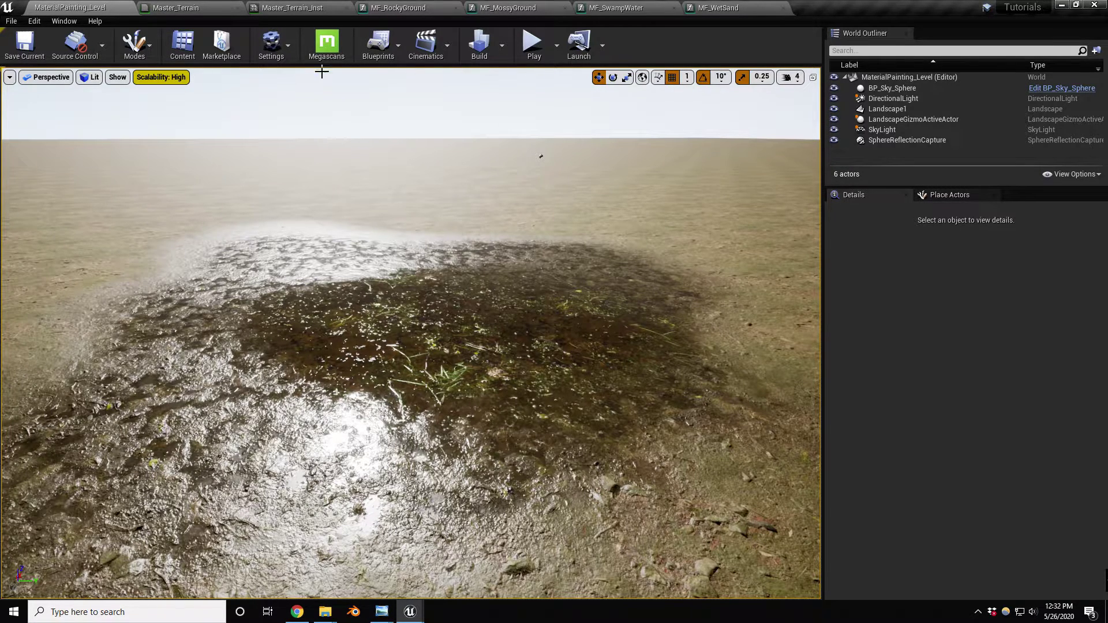
In MF_RockyGround, set the sampler source of the selected texture samples to Shared: Wrap and save the function.
click(396, 8)
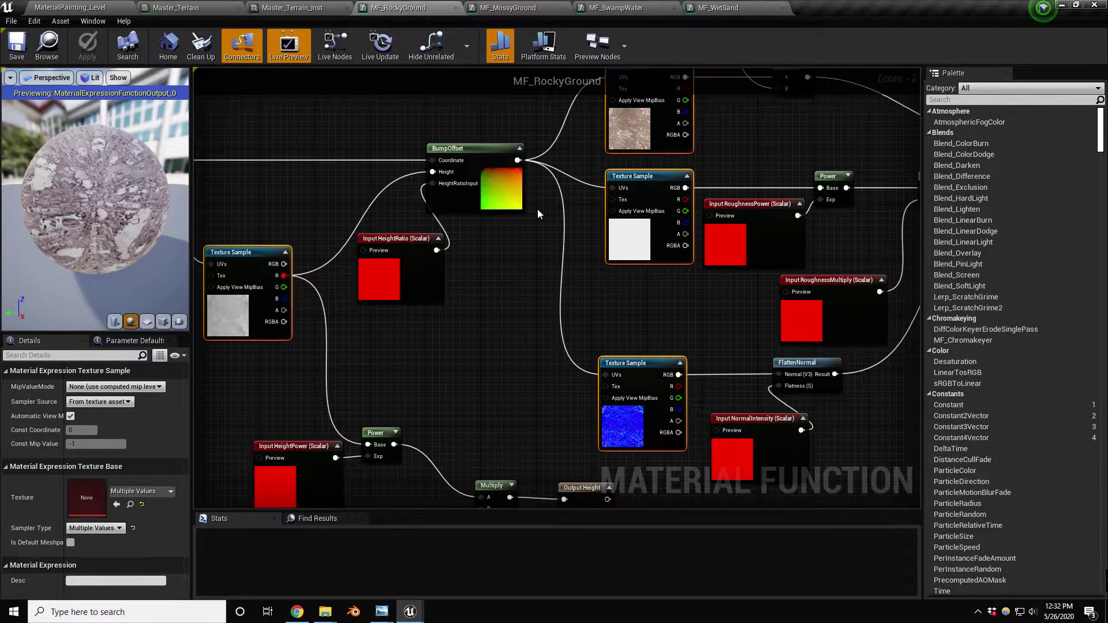
scroll(539, 268, down, 1)
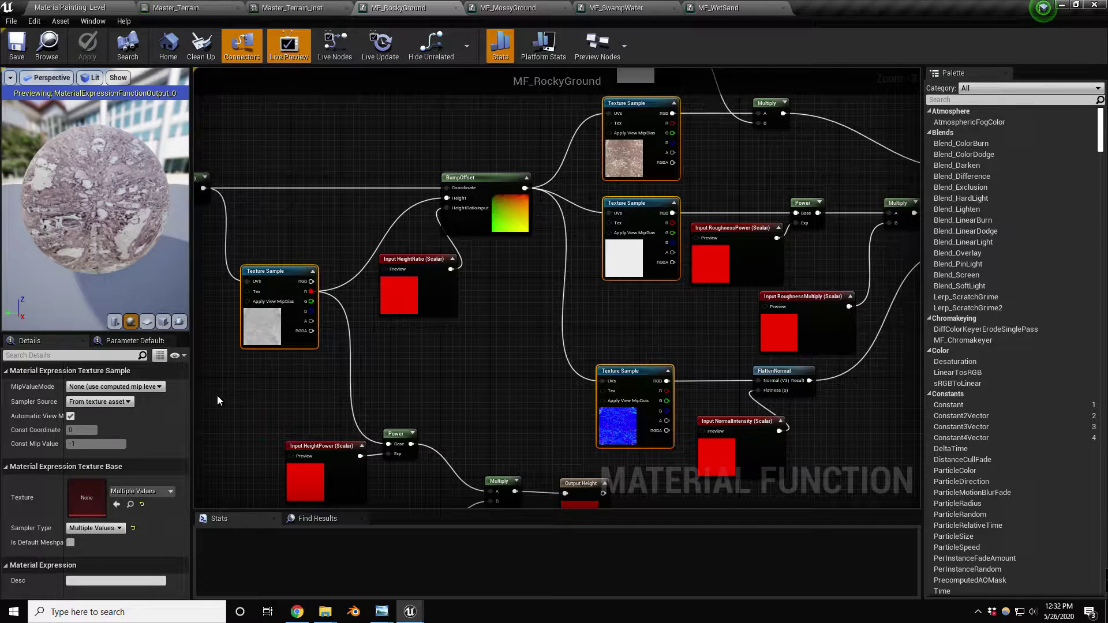
click(106, 403)
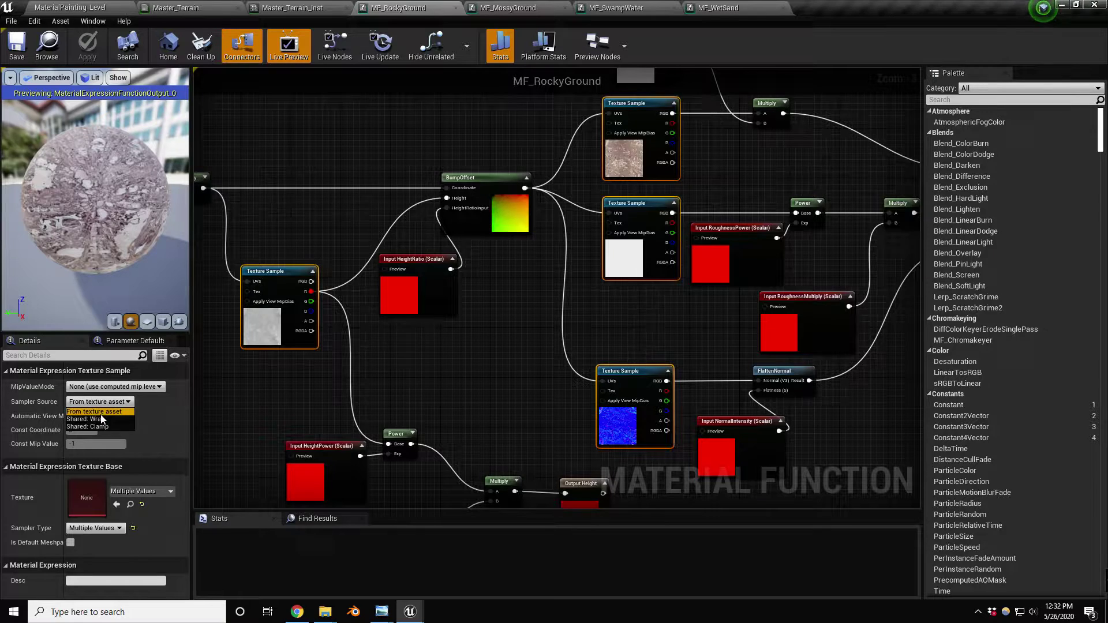
click(96, 419)
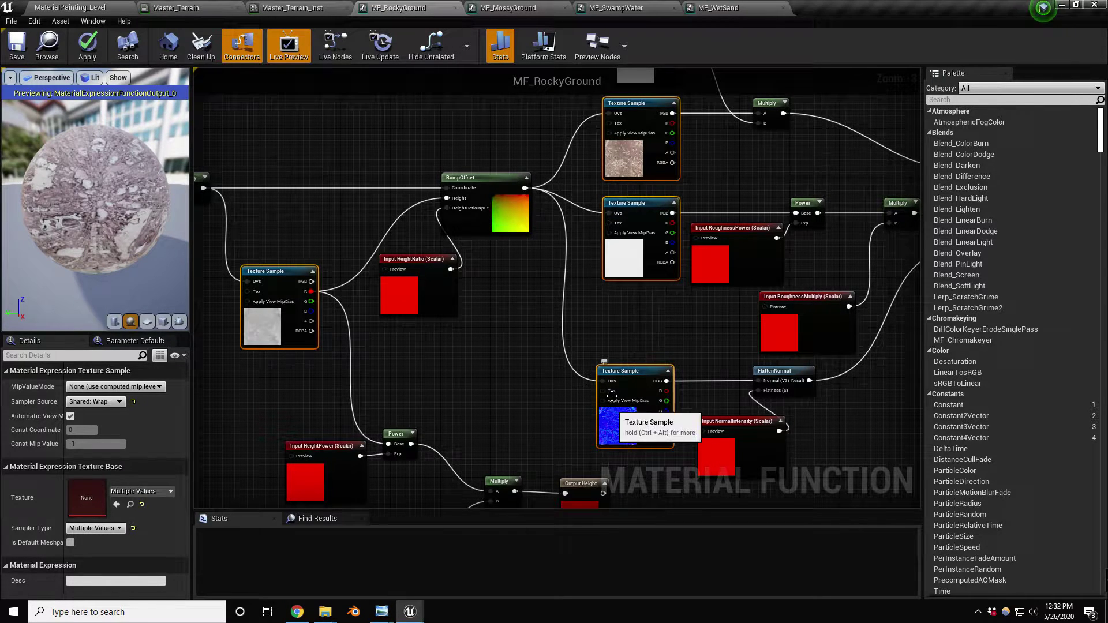
mouse_move(133, 212)
mouse_down()
mouse_move(151, 215)
mouse_move(119, 207)
mouse_up()
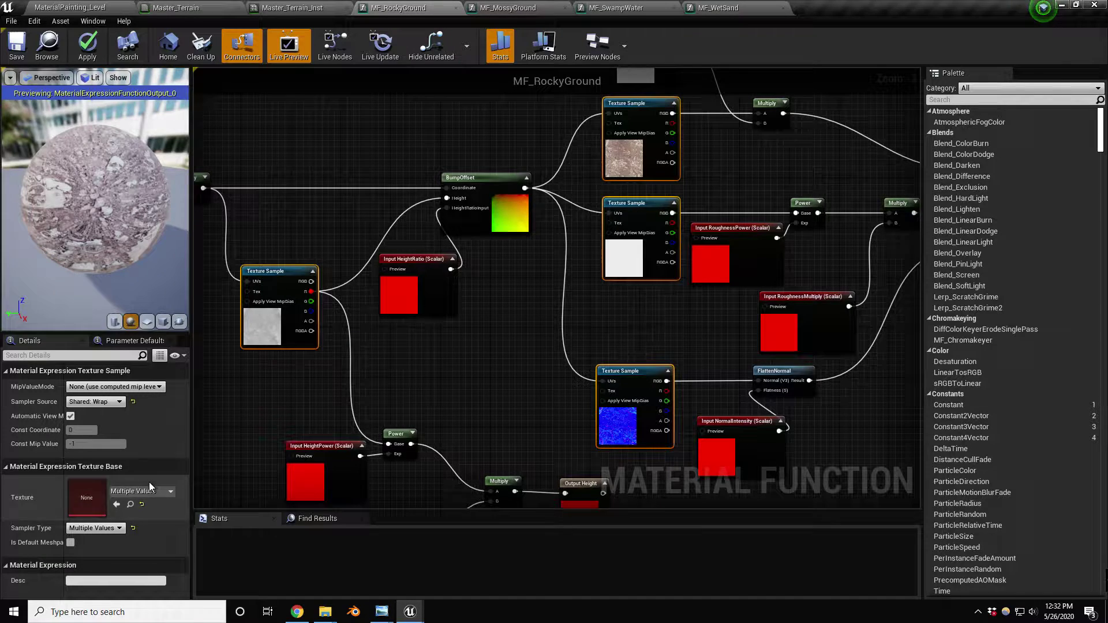
click(19, 46)
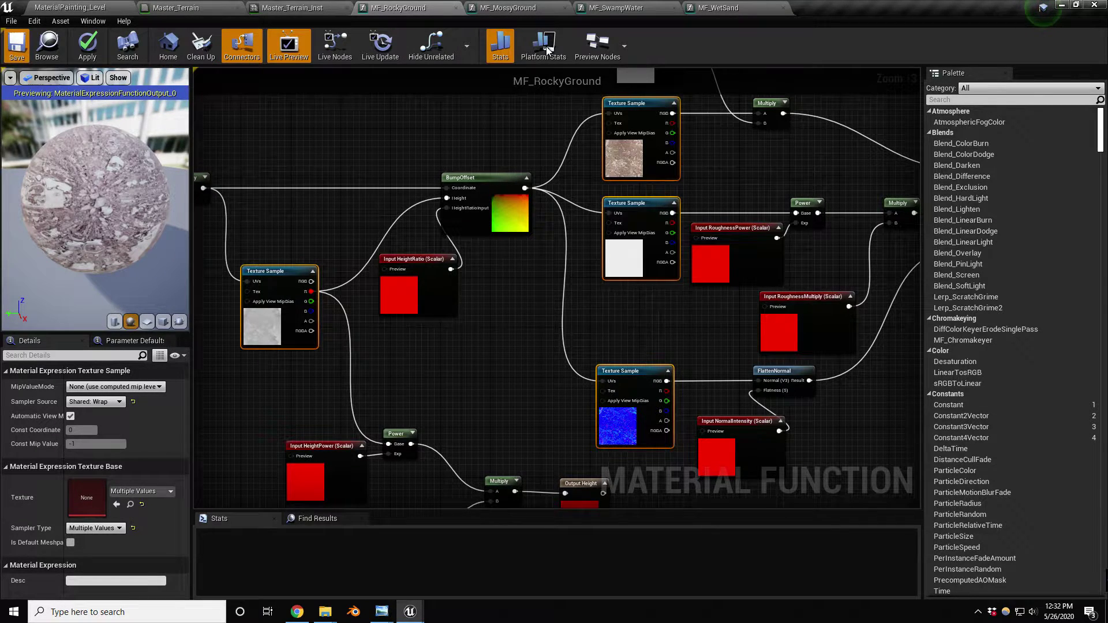
In MF_MossyGround, set the sampler source of the selected texture samples to Shared: Wrap and save the function.
click(507, 7)
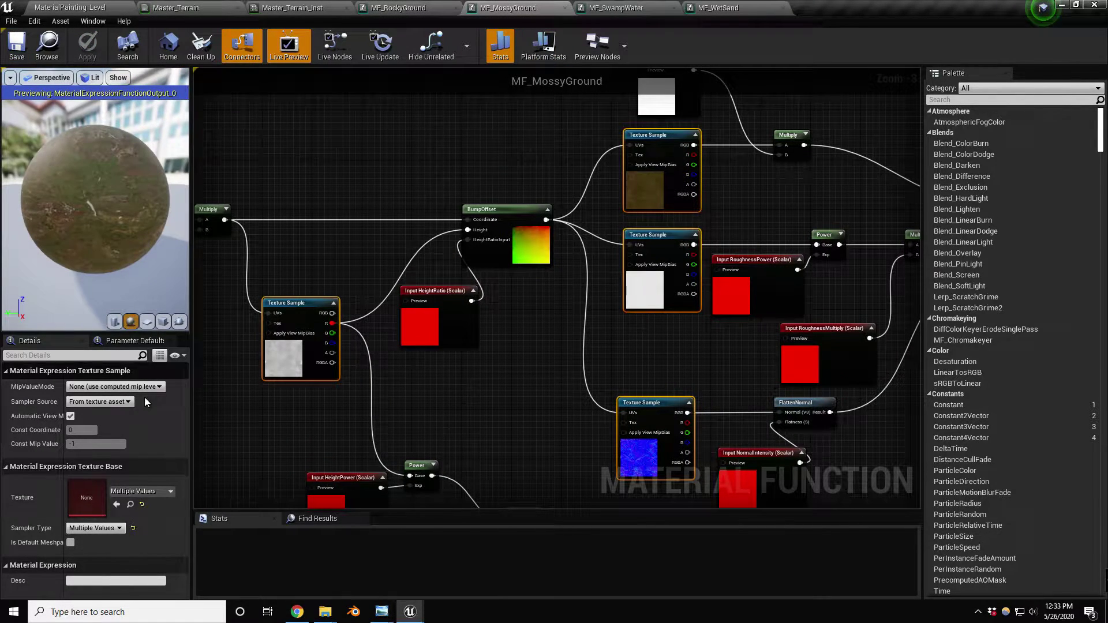
click(99, 402)
click(88, 426)
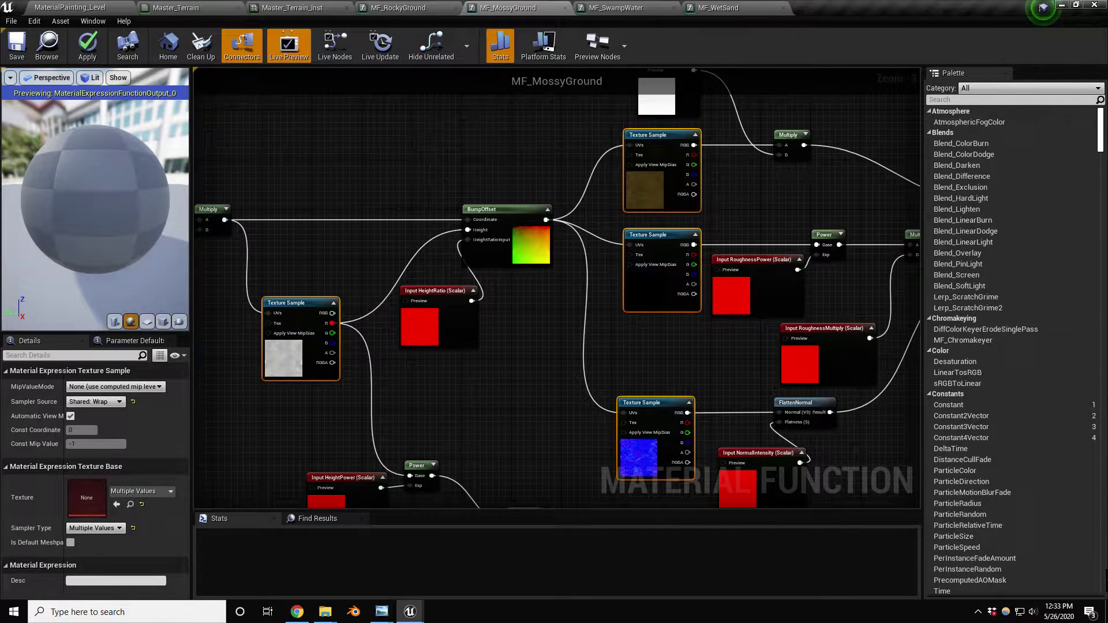
click(23, 43)
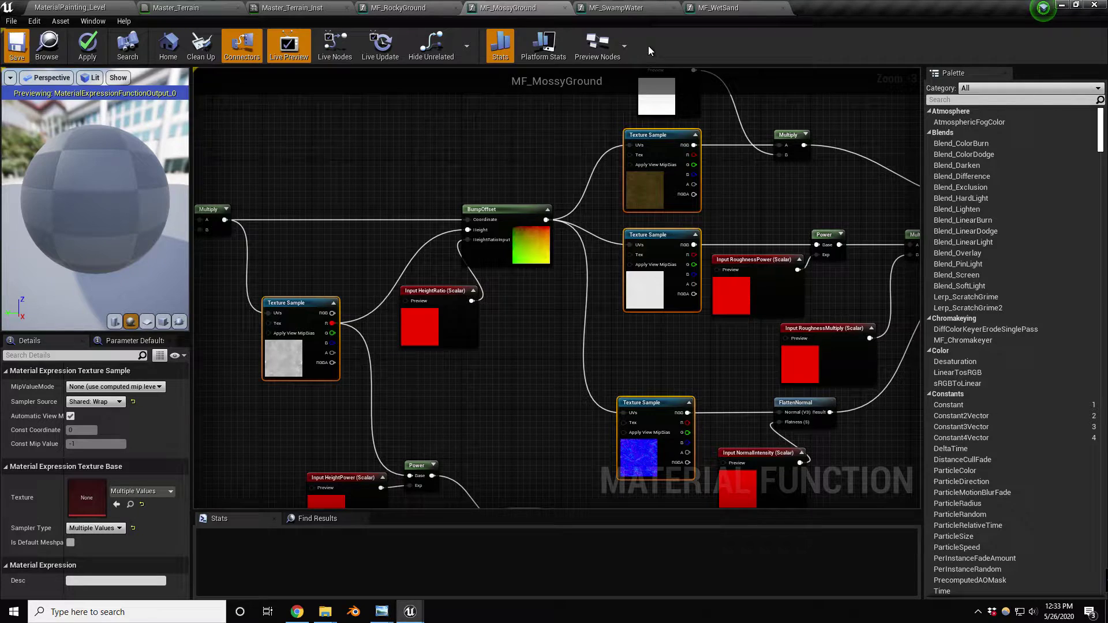
In MF_SwampWater, set the sampler source of the selected texture samples to Shared: Wrap.
click(633, 6)
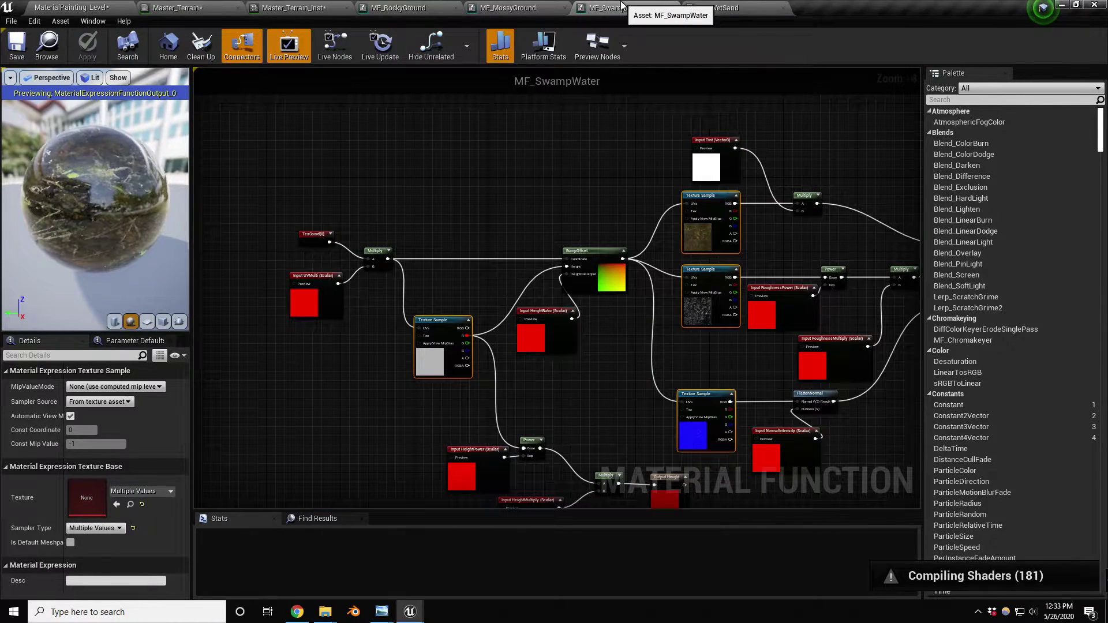
click(100, 402)
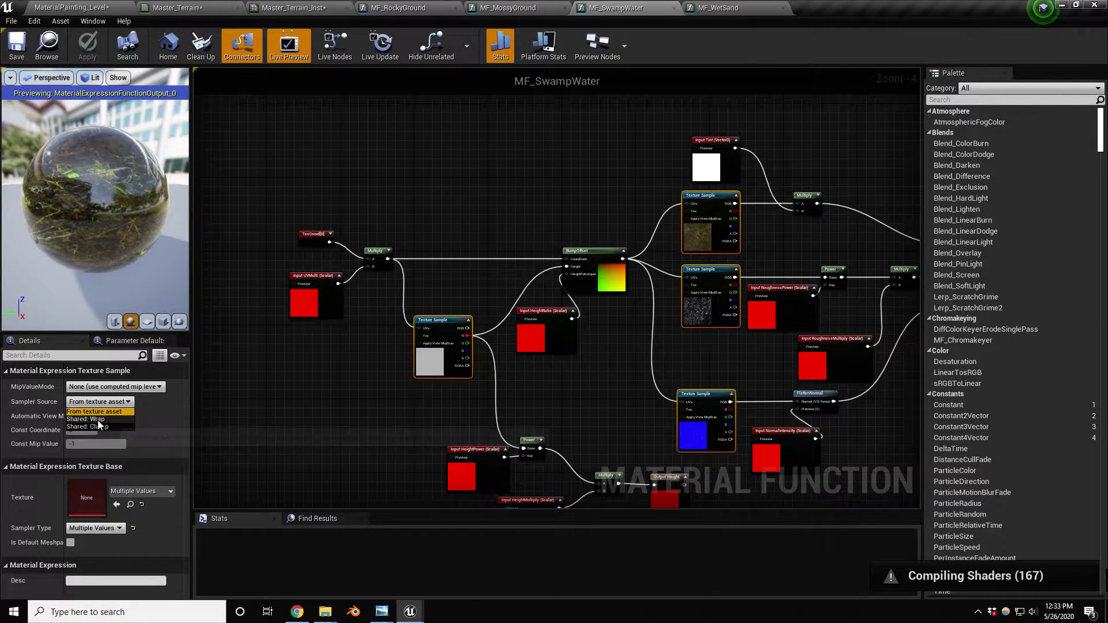
click(98, 420)
In MF_WetSand, set the sampler source of the selected texture samples to Shared: Wrap.
click(721, 8)
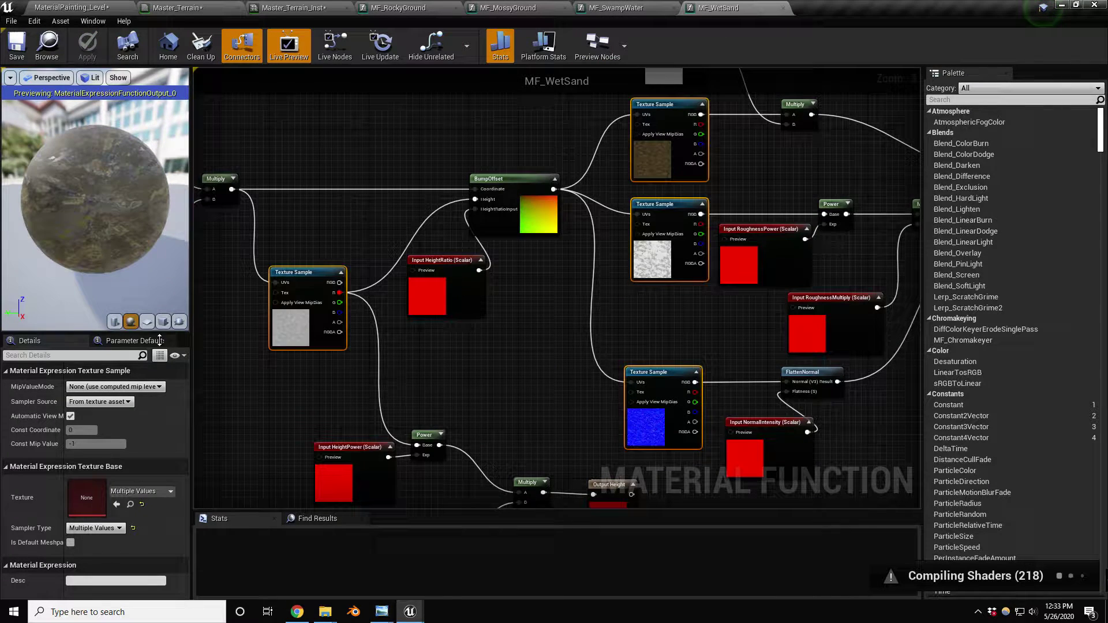
click(96, 403)
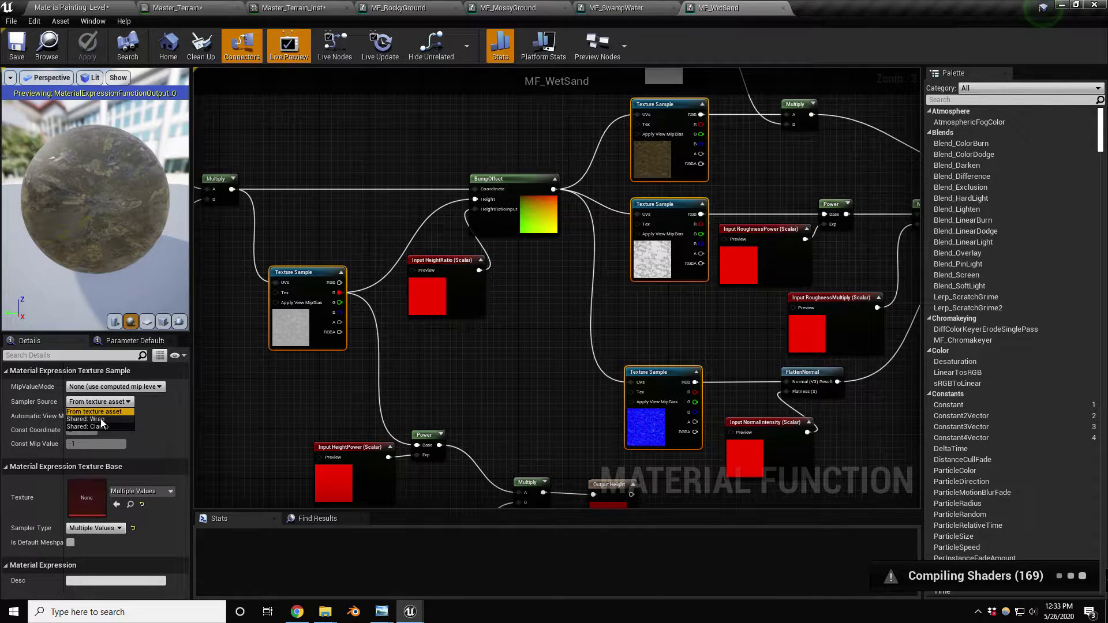
click(101, 420)
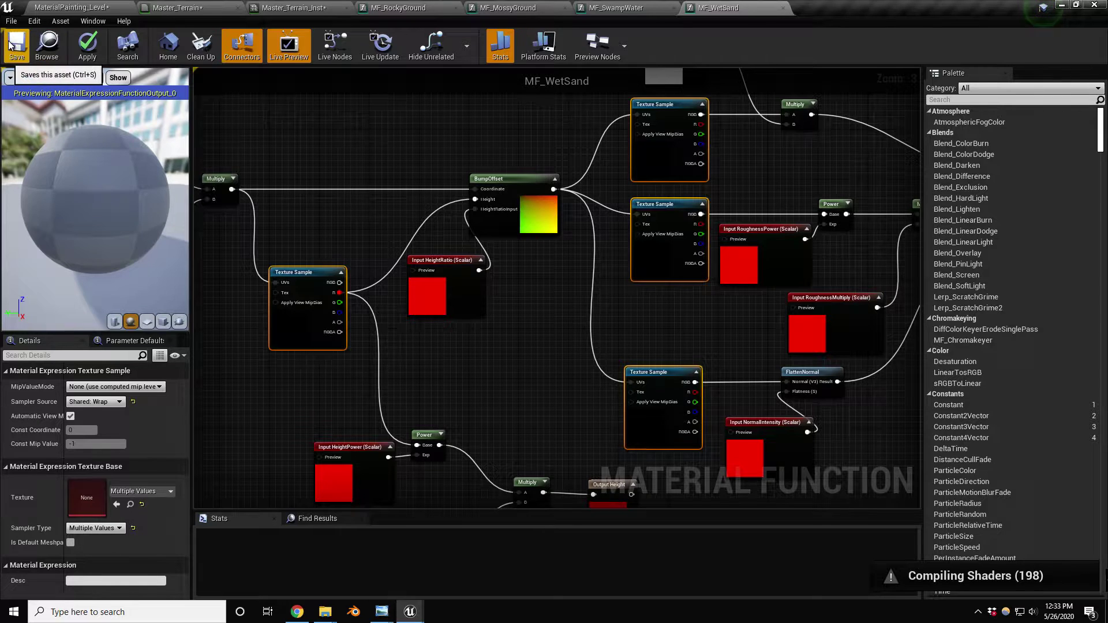
Save the MF_SwampWater function, return to the Master_Terrain material and save all modified assets.
click(615, 8)
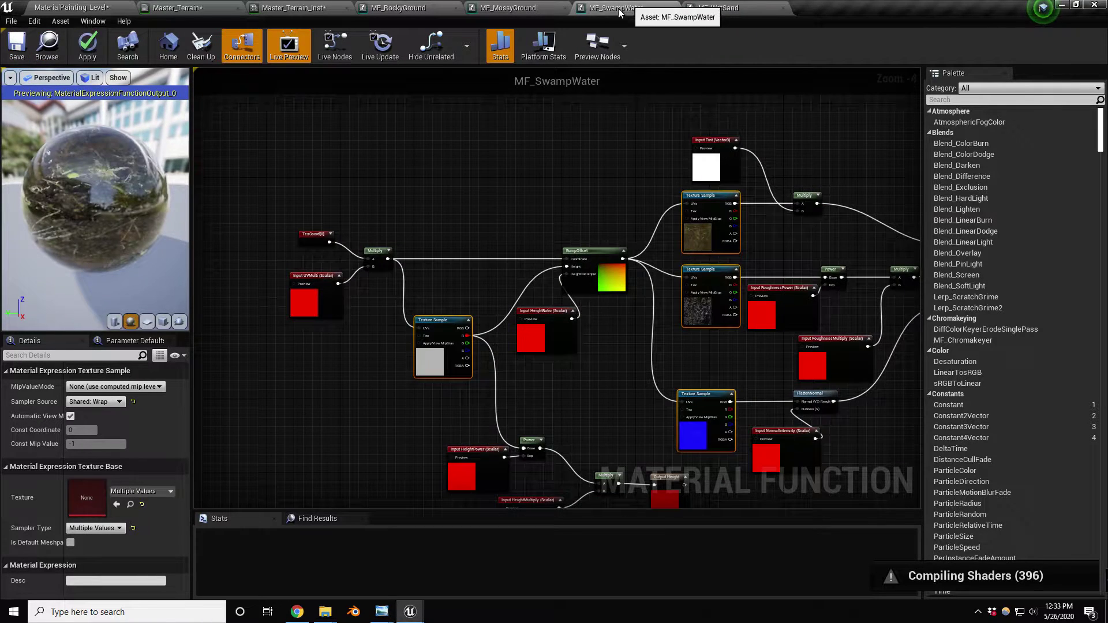
click(16, 47)
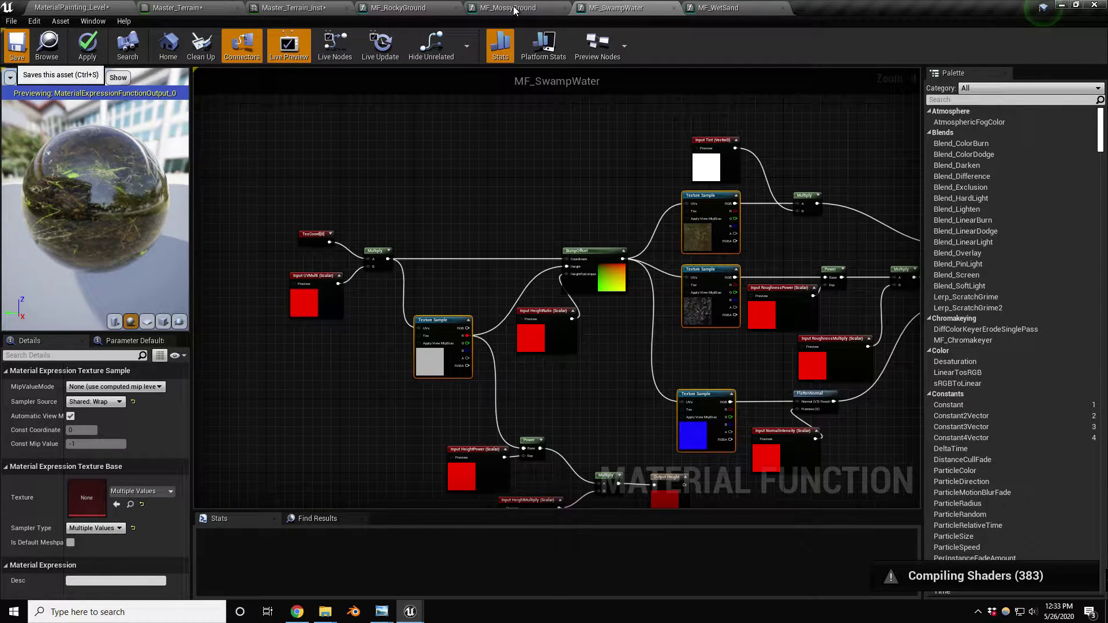
click(498, 8)
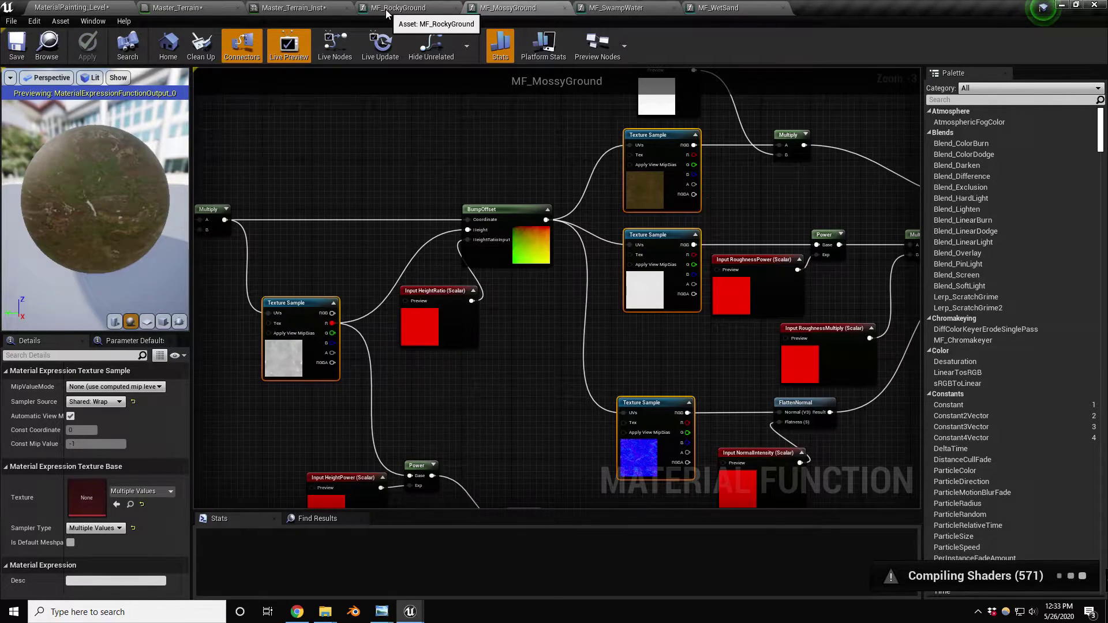
click(385, 9)
click(292, 8)
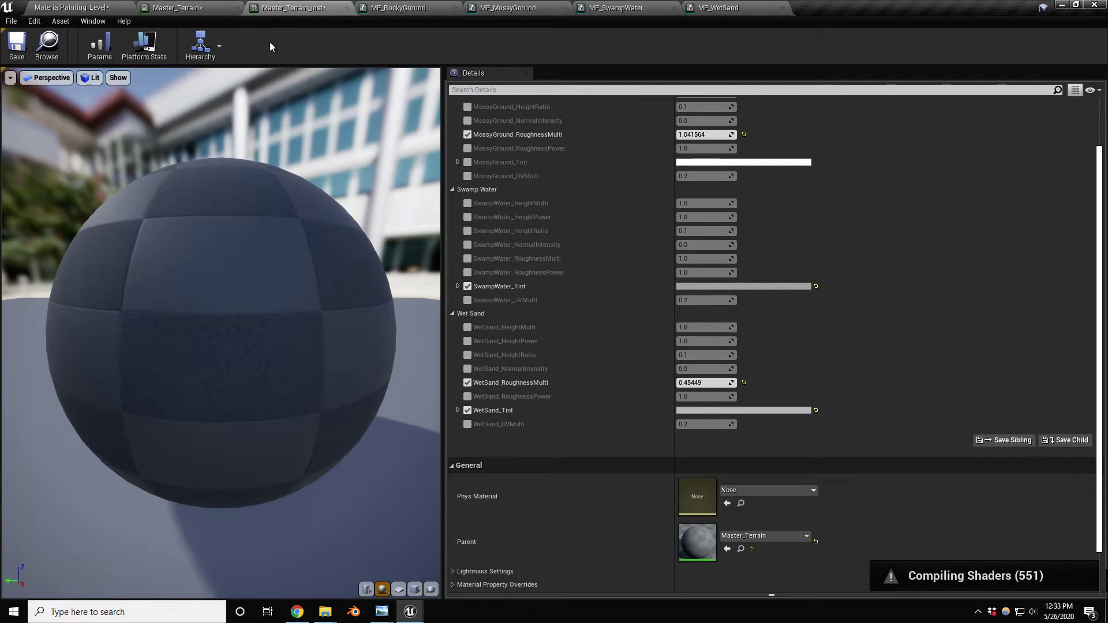
click(202, 6)
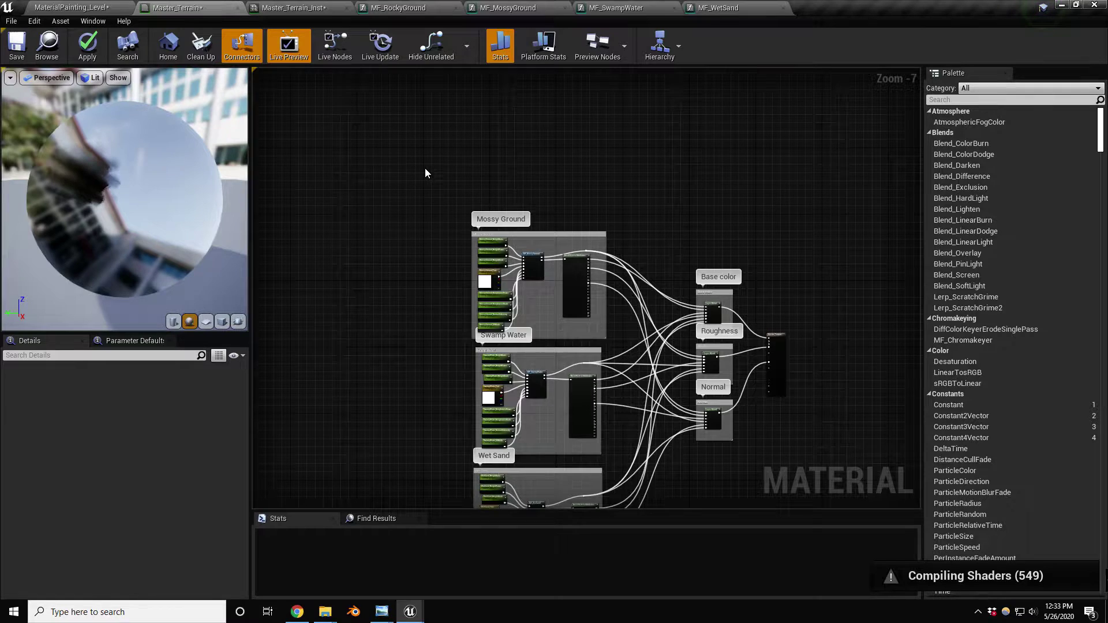
key(ctrl+shift+s)
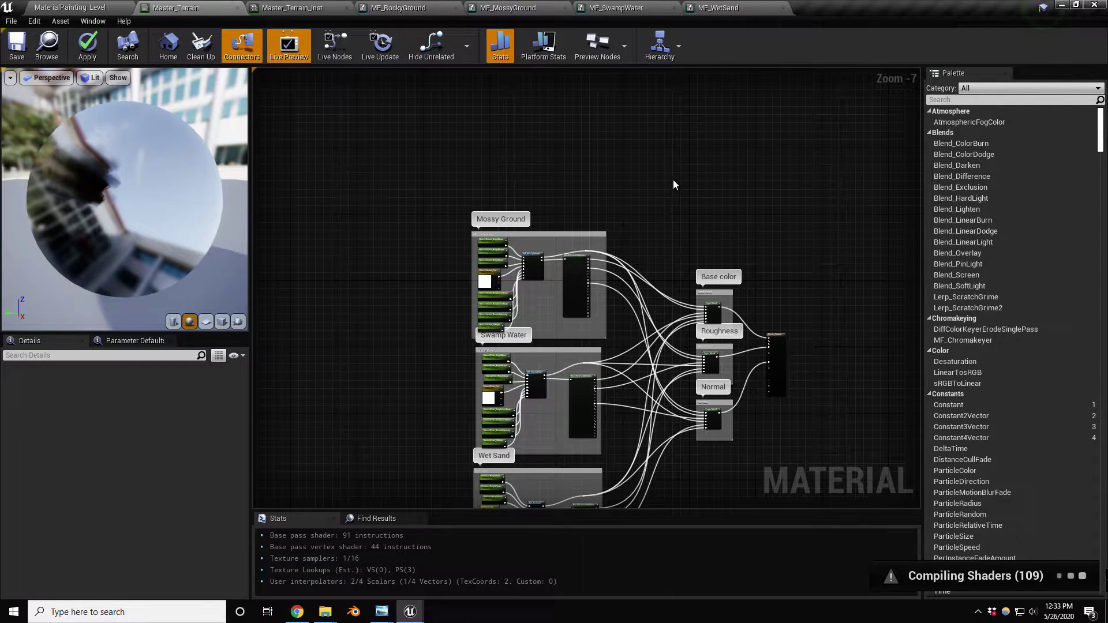
Duplicate the whole Mossy Ground comment group in Master_Terrain and place the copy directly above the original.
right_drag(674, 180, 723, 275)
scroll(525, 237, up, 3)
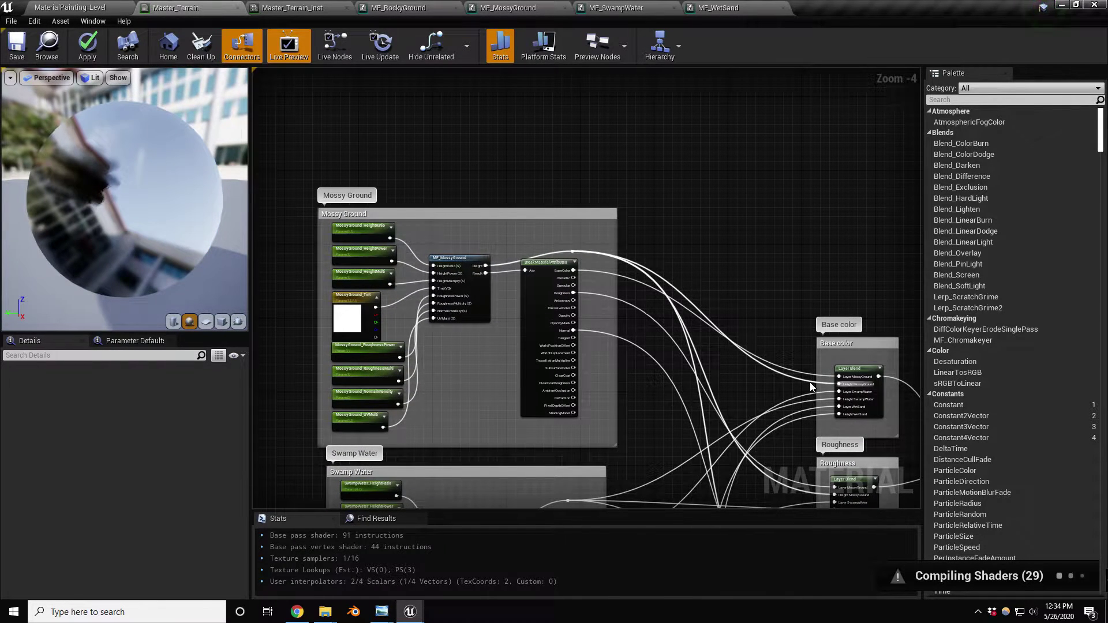
drag(306, 173, 636, 450)
right_drag(665, 209, 681, 280)
key(ctrl+w)
drag(765, 202, 471, 216)
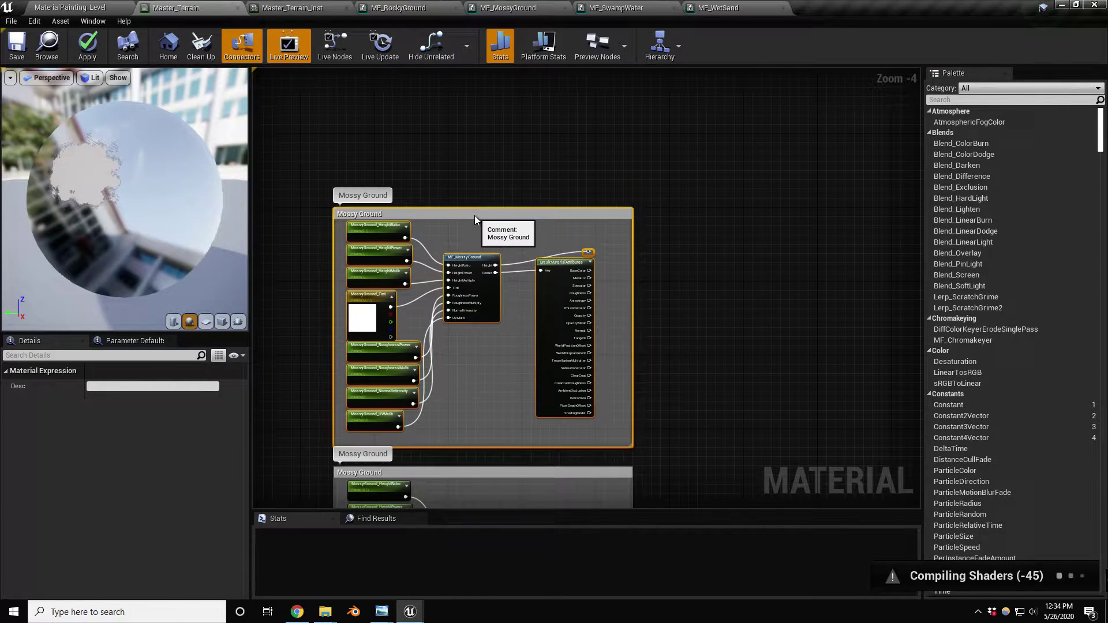
Rename the duplicated group's comment to Rocky Ground.
click(365, 215)
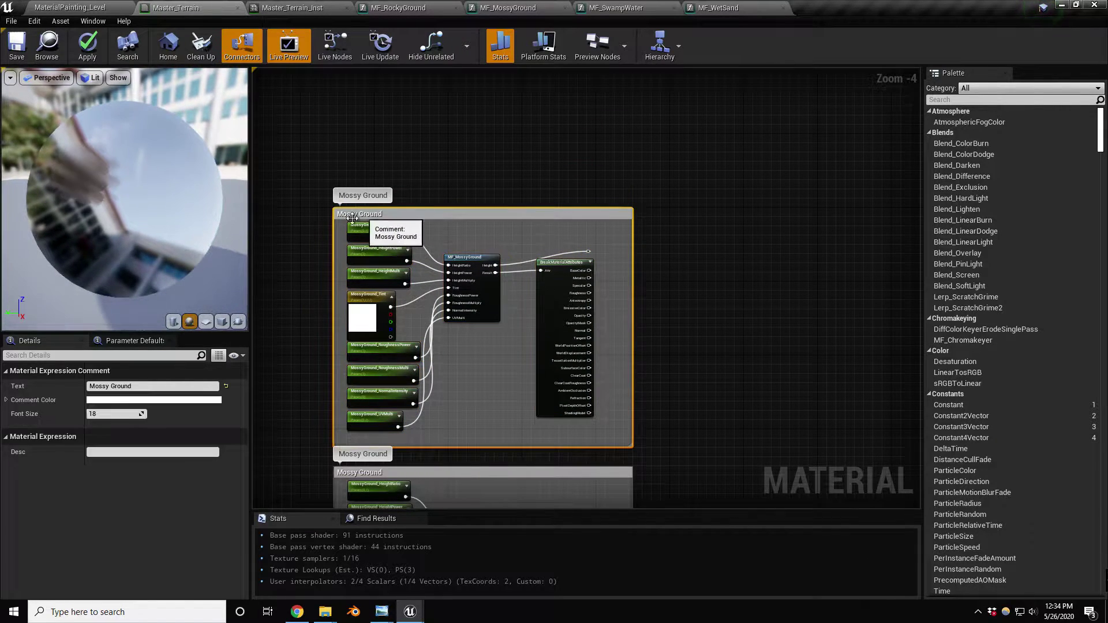
double_click(104, 386)
text(Rock)
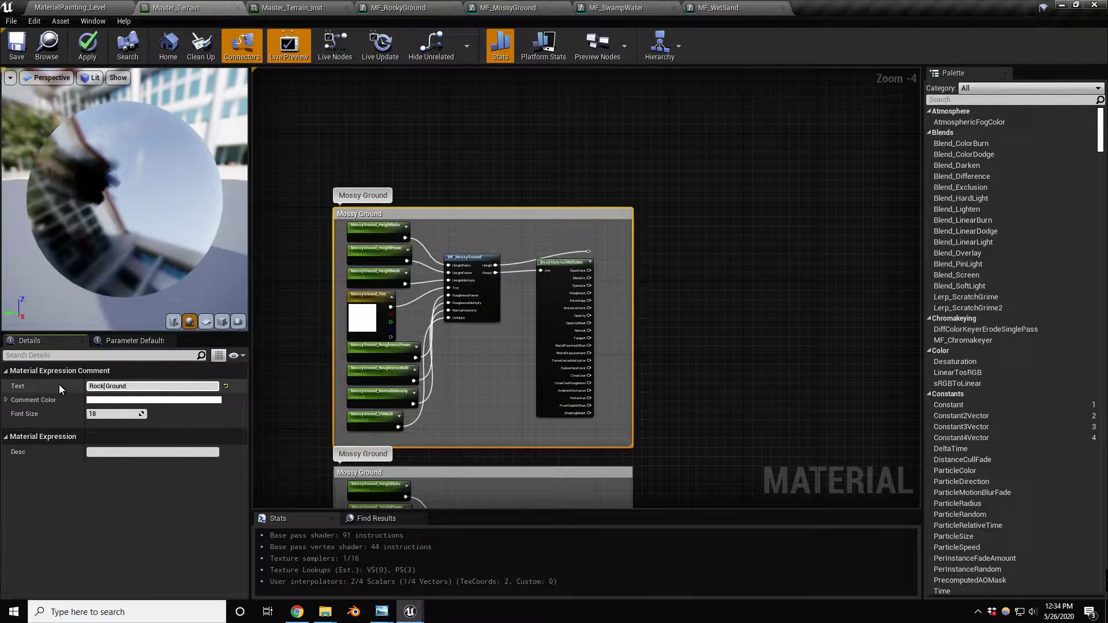
text(y)
key(Return)
Replace the material function in the Rocky Ground group's function node with MF_RockyGround.
scroll(475, 343, up, 2)
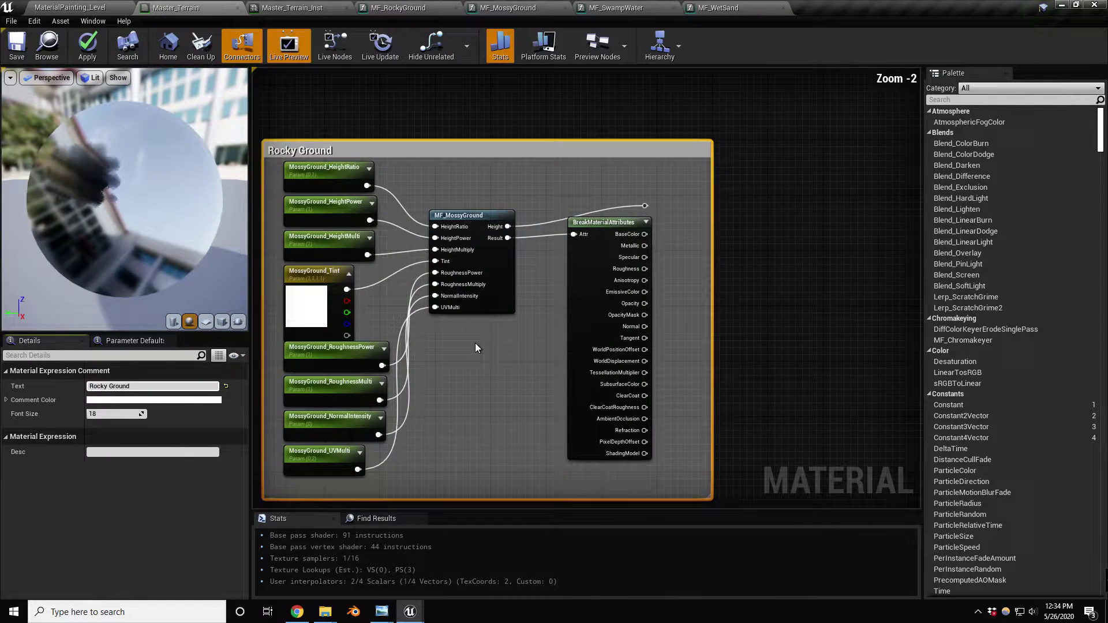
right_drag(476, 342, 518, 308)
click(497, 180)
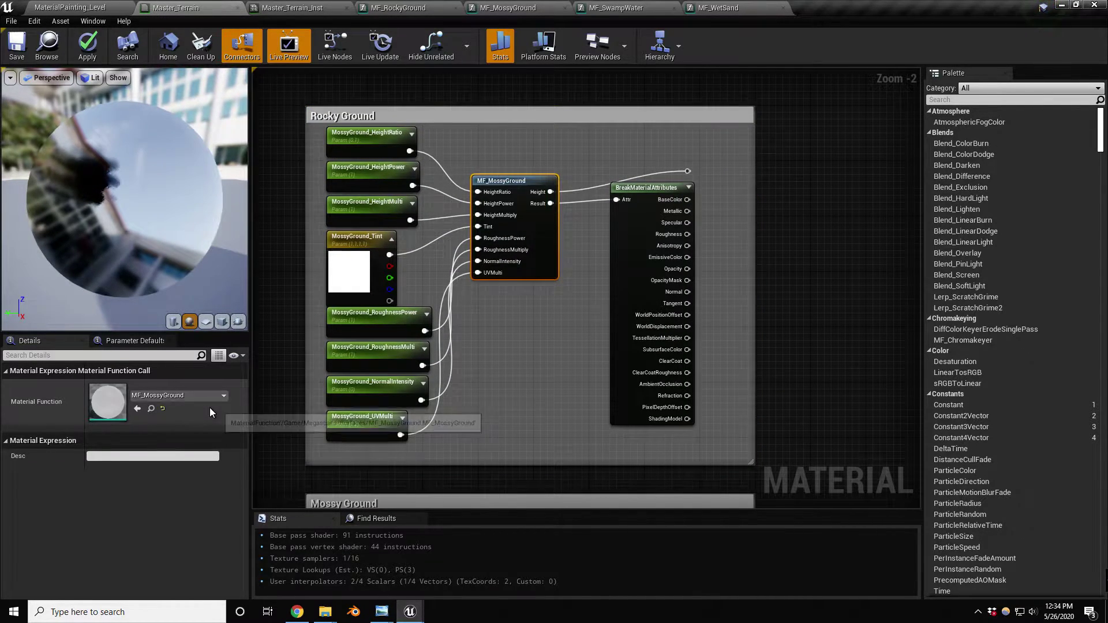
click(194, 397)
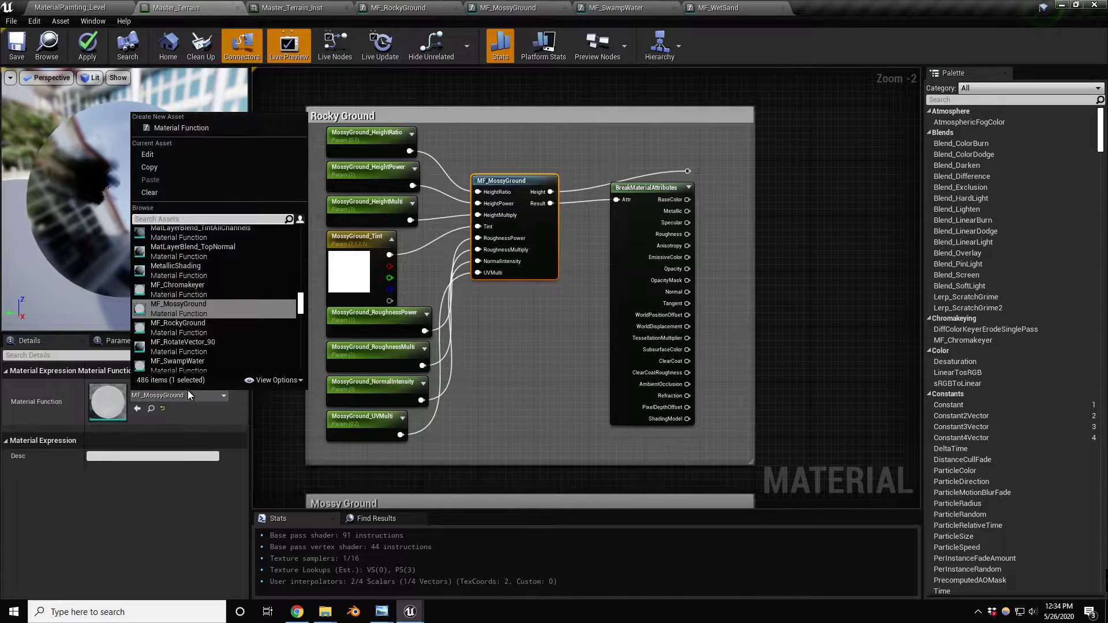
click(194, 329)
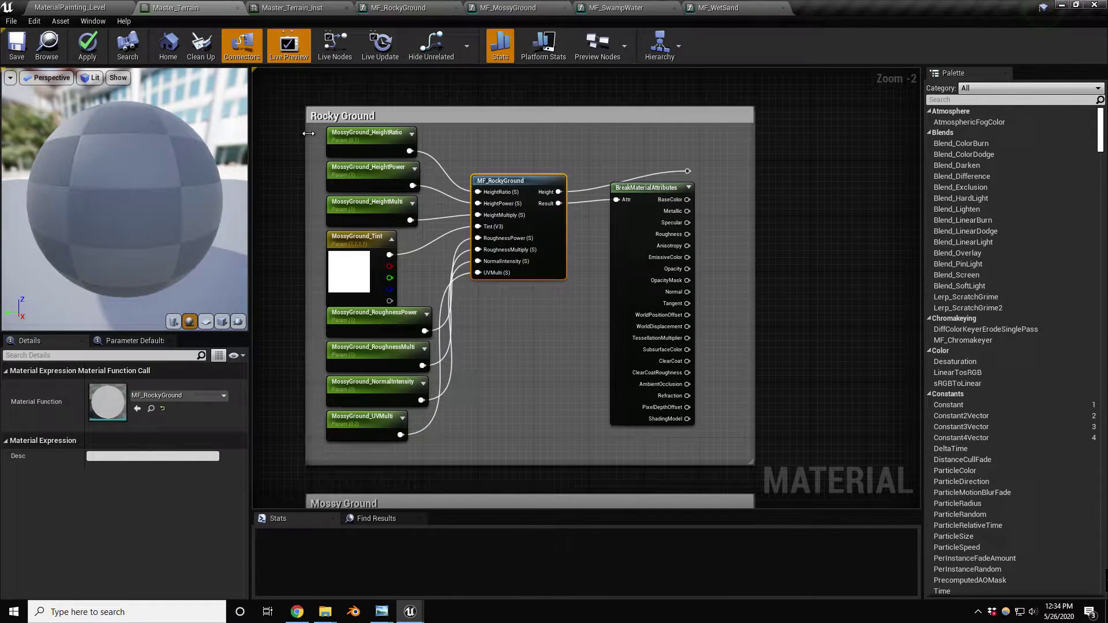
Set the parameter group of all eight parameters in the Rocky Ground comment to Rocky Ground.
drag(308, 133, 447, 456)
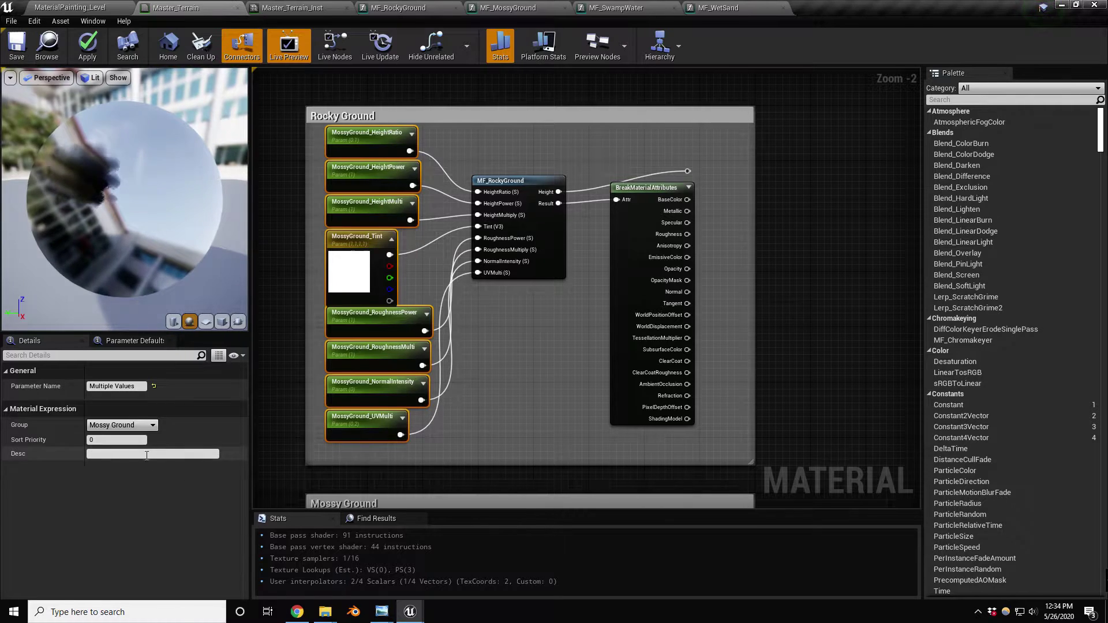
double_click(109, 424)
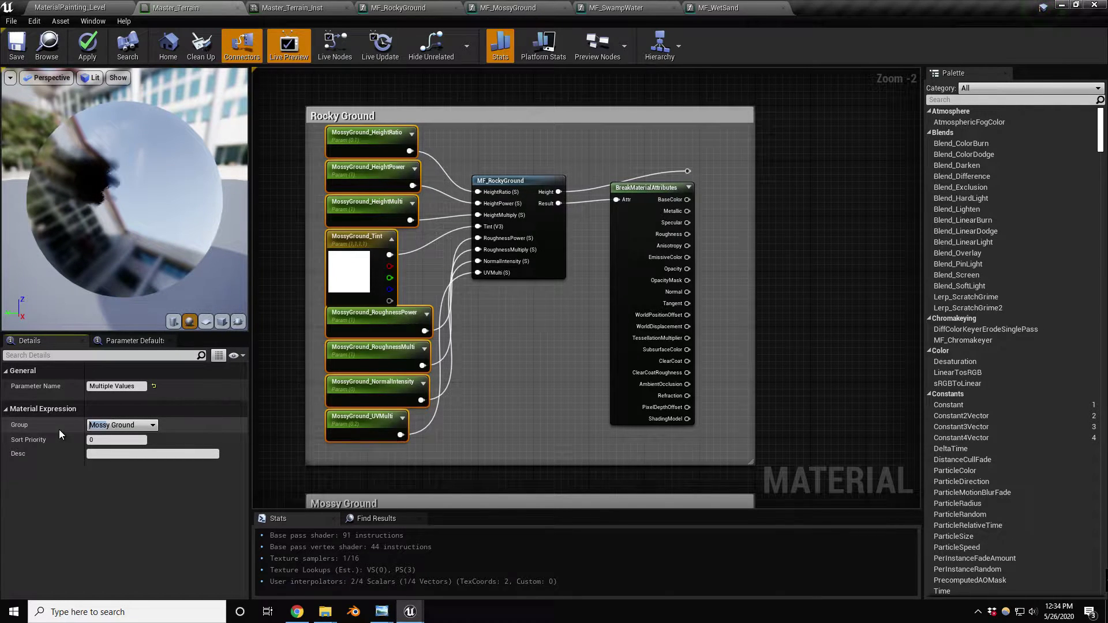
text(Rocky)
Rename the MossyGround_HeightRatio parameter in the Rocky Ground group to RockyGround_HeightRatio and copy the Rock prefix.
click(356, 144)
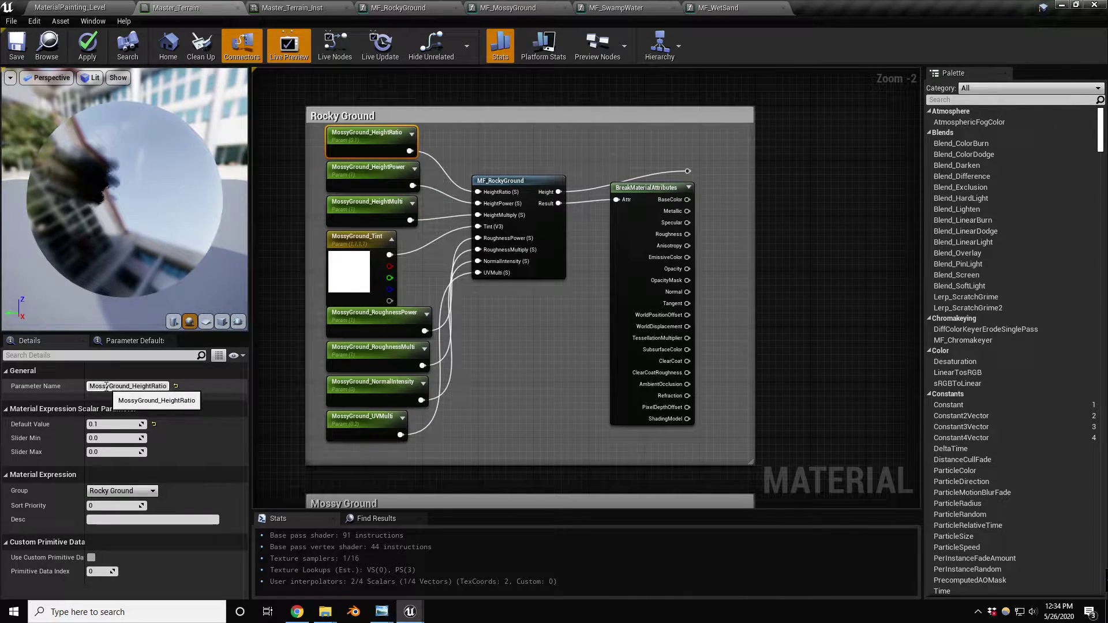
drag(106, 386, 18, 388)
text(Rock)
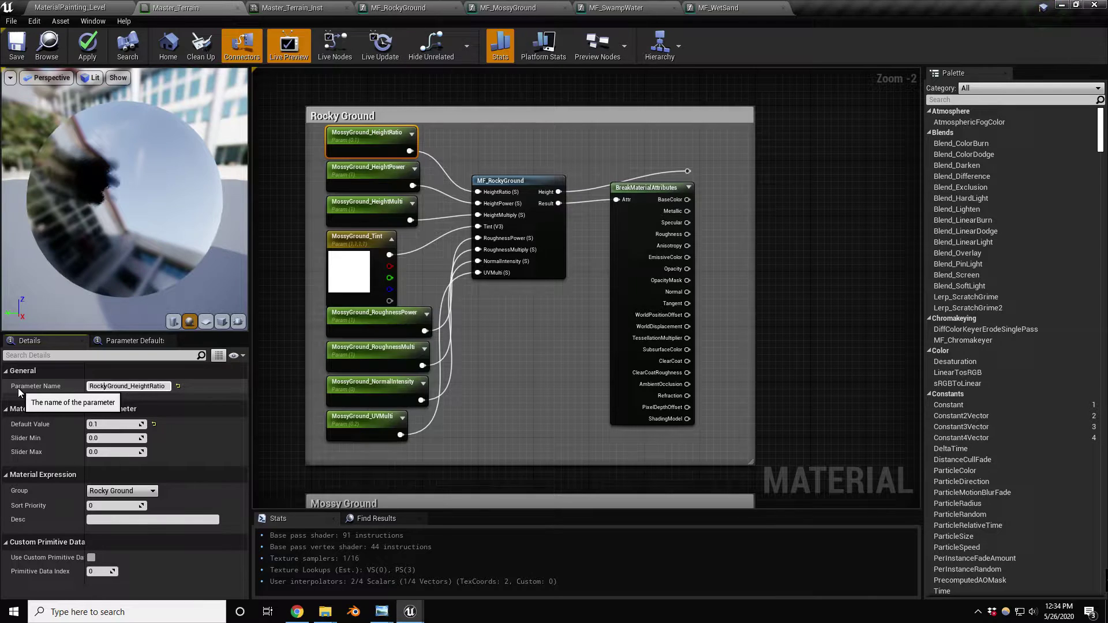
key(shift+Left)
key(shift+Left)
key(shift+Left)
key(shift+Left)
key(shift+Left)
key(ctrl+c)
key(Return)
Rename the MossyGround_HeightPower parameter in the Rocky Ground group to RockyGround_HeightPower.
click(353, 175)
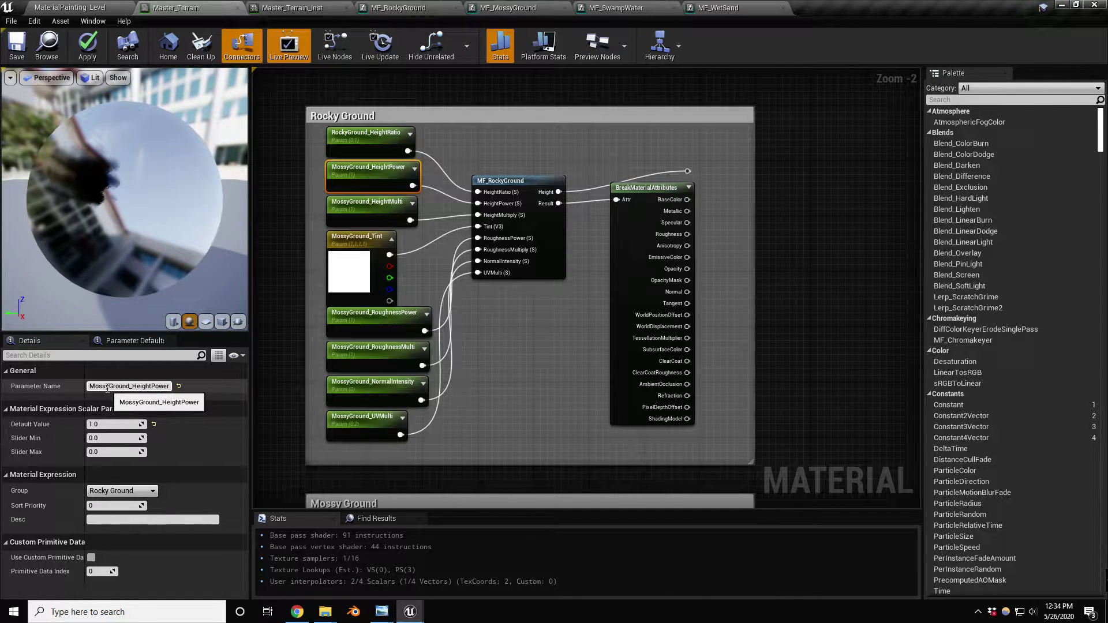
drag(107, 386, 52, 389)
key(ctrl+v)
key(Return)
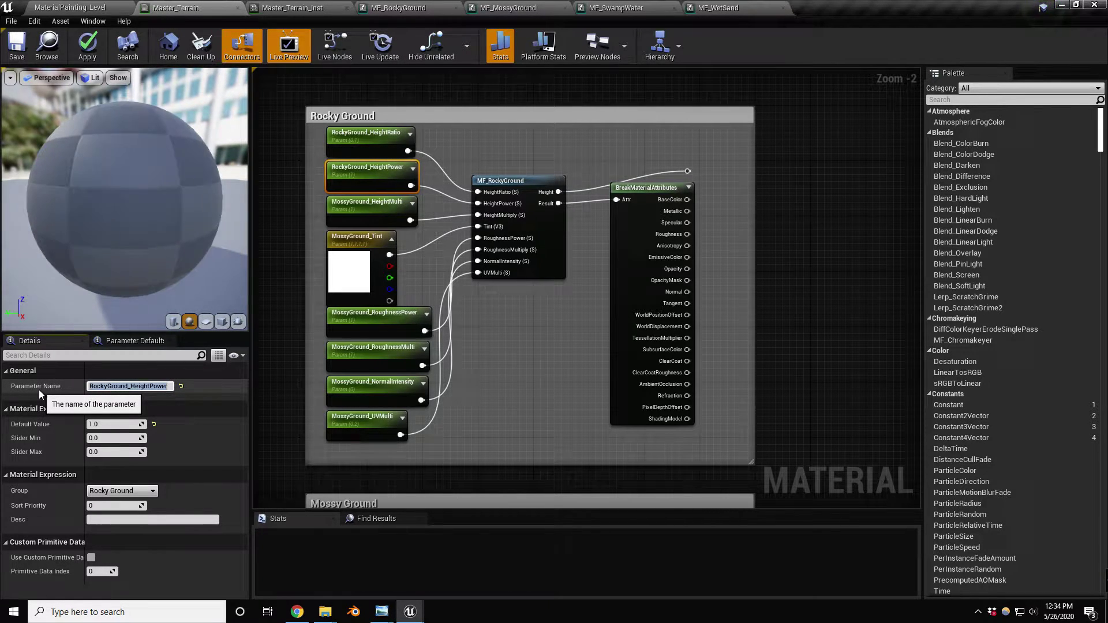
Rename the height multiplier and tint parameters in the Rocky Ground group to RockyGround_HeightMulti and RockyGround_Tint.
click(370, 205)
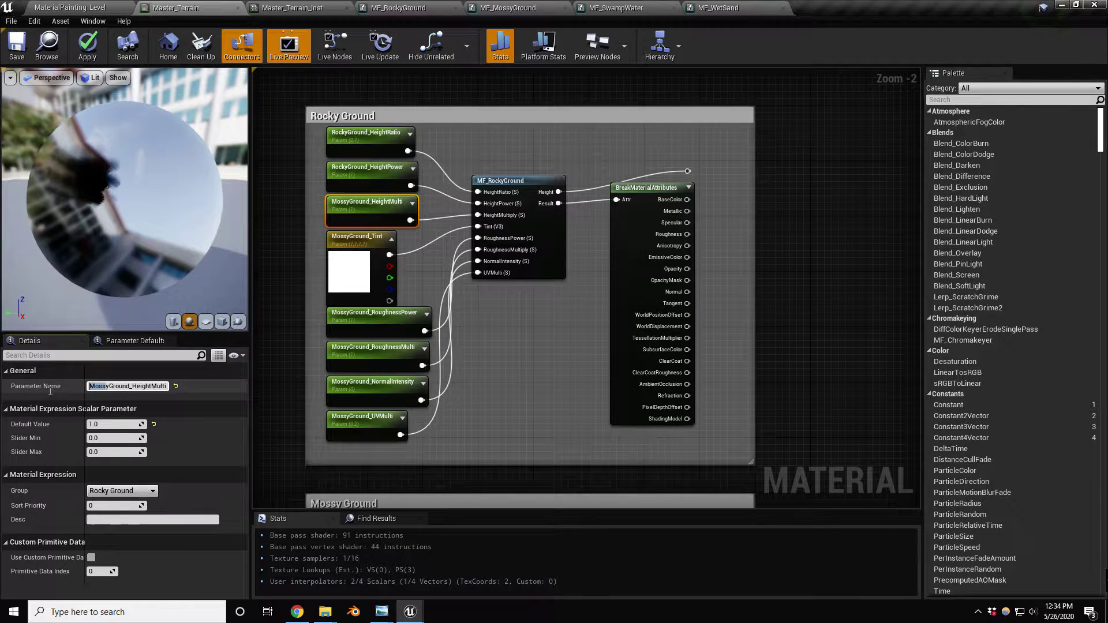
text(Rocky)
key(Return)
click(318, 282)
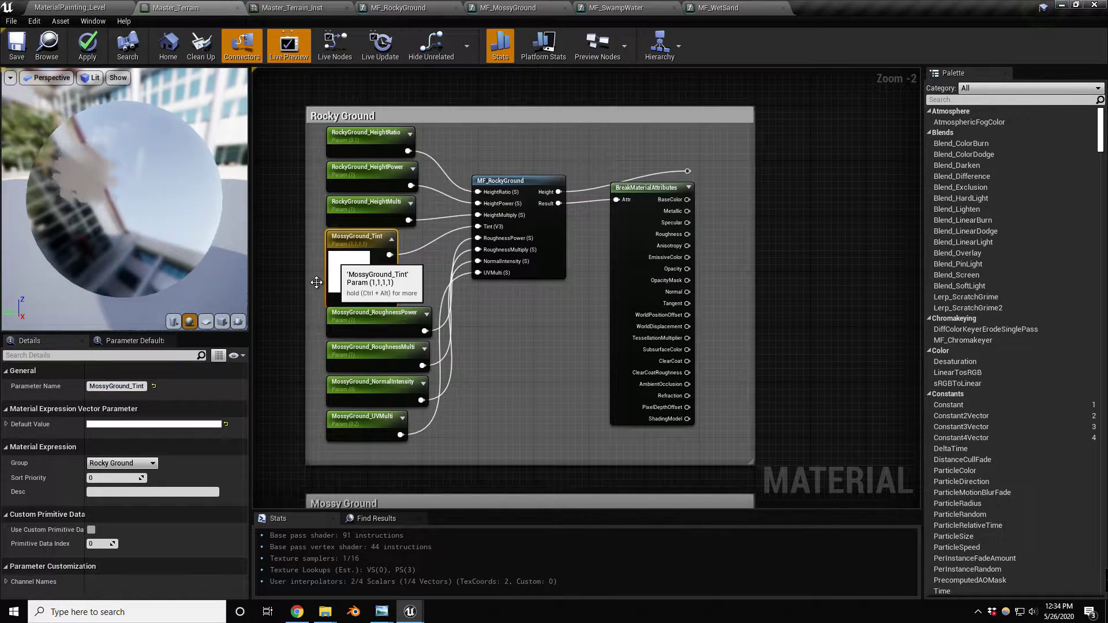
drag(109, 387, 35, 387)
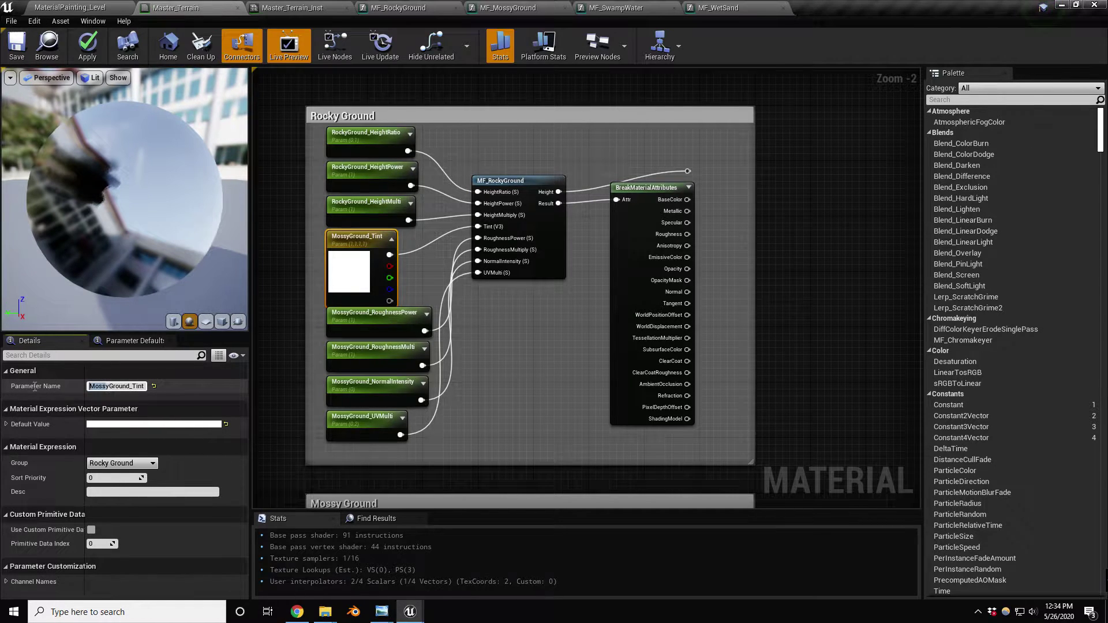
text(Rocky)
key(Return)
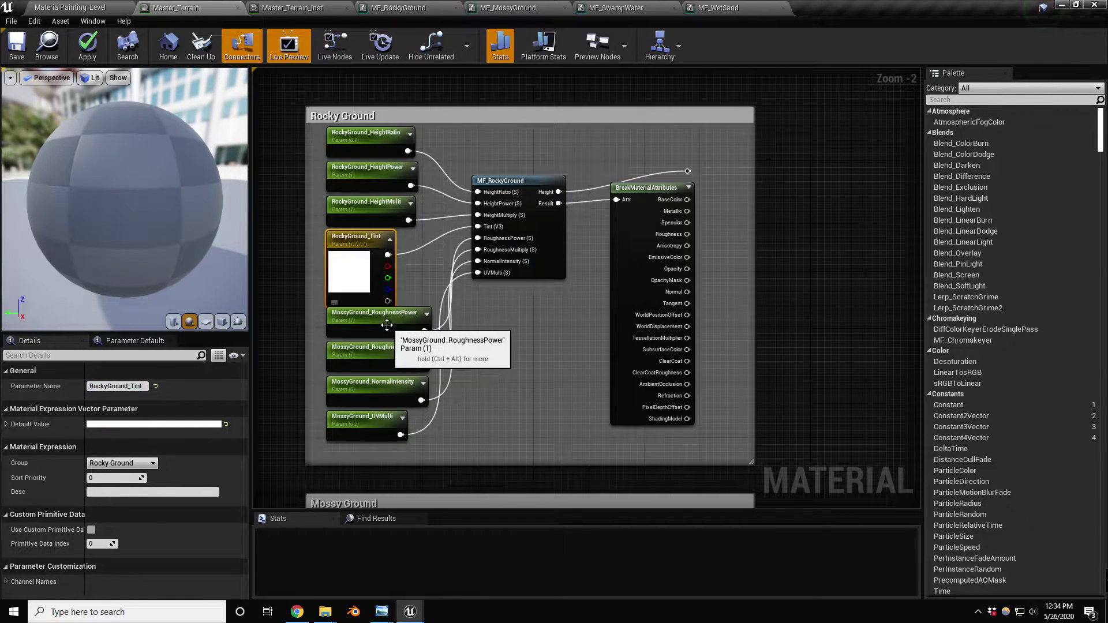
Rename the two roughness parameters in the Rocky Ground group to RockyGround_RoughnessPower and RockyGround_RoughnessMulti.
click(387, 325)
drag(108, 386, 36, 386)
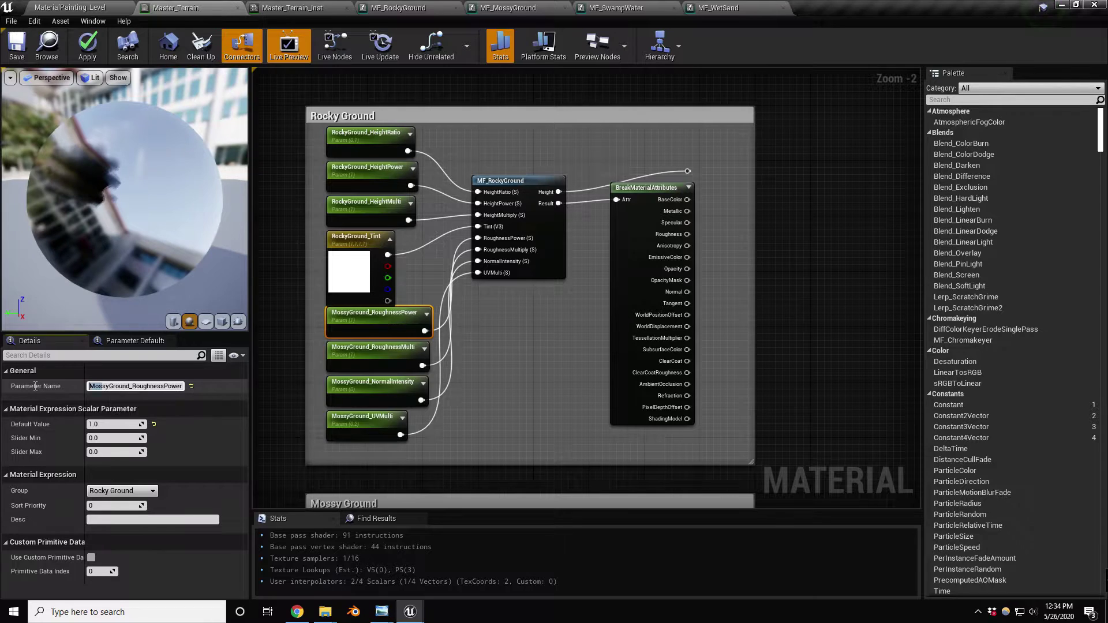
text(Rocky)
key(Return)
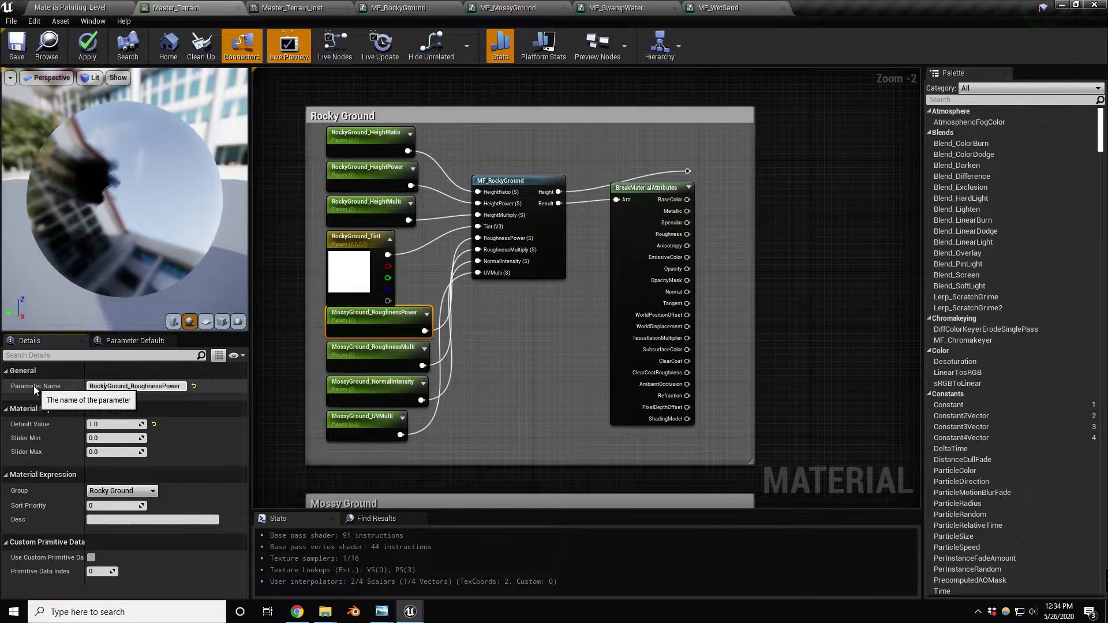
click(358, 348)
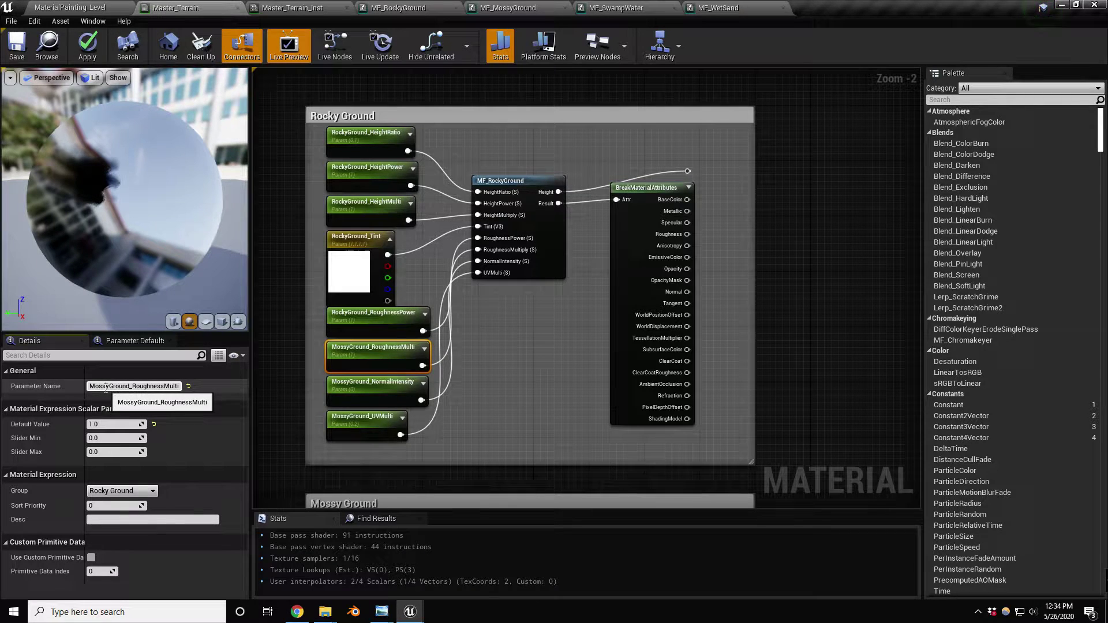
drag(106, 386, 64, 387)
text(Rocky)
key(Return)
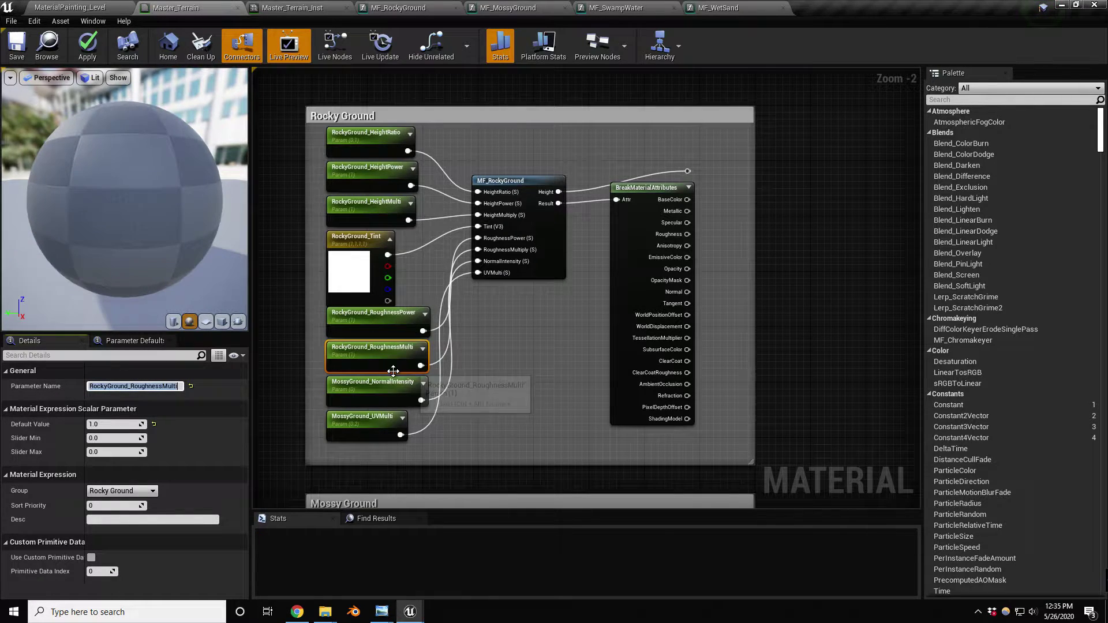
Rename the last two parameters in the Rocky Ground group to RockyGround_NormalIntensity and RockyGround_UVMulti.
click(397, 383)
drag(105, 387, 47, 390)
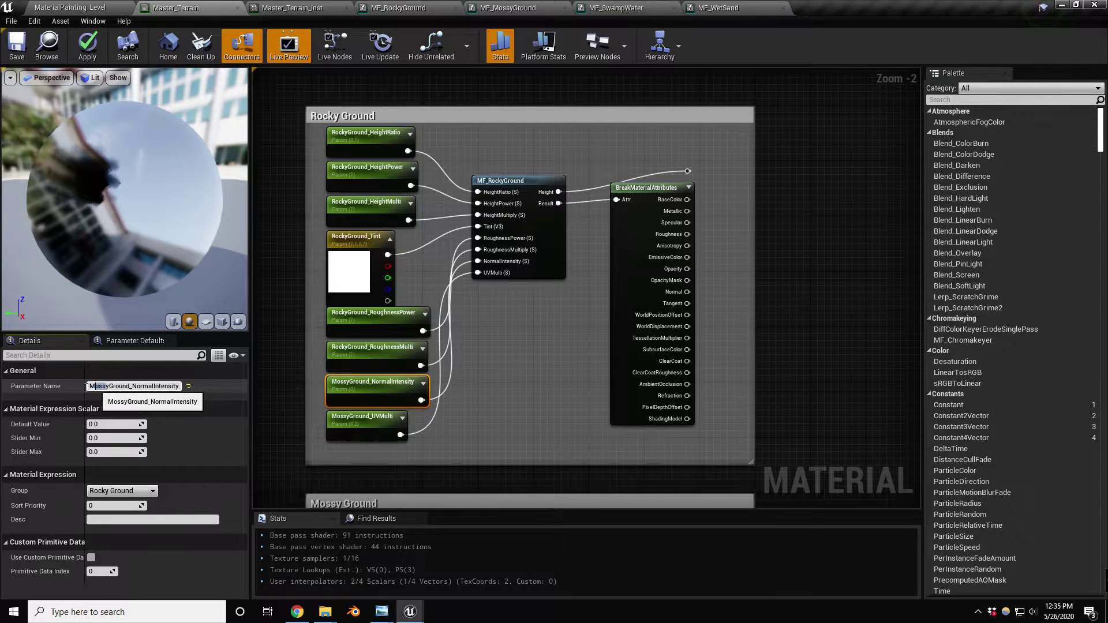
text(Rocky)
key(Return)
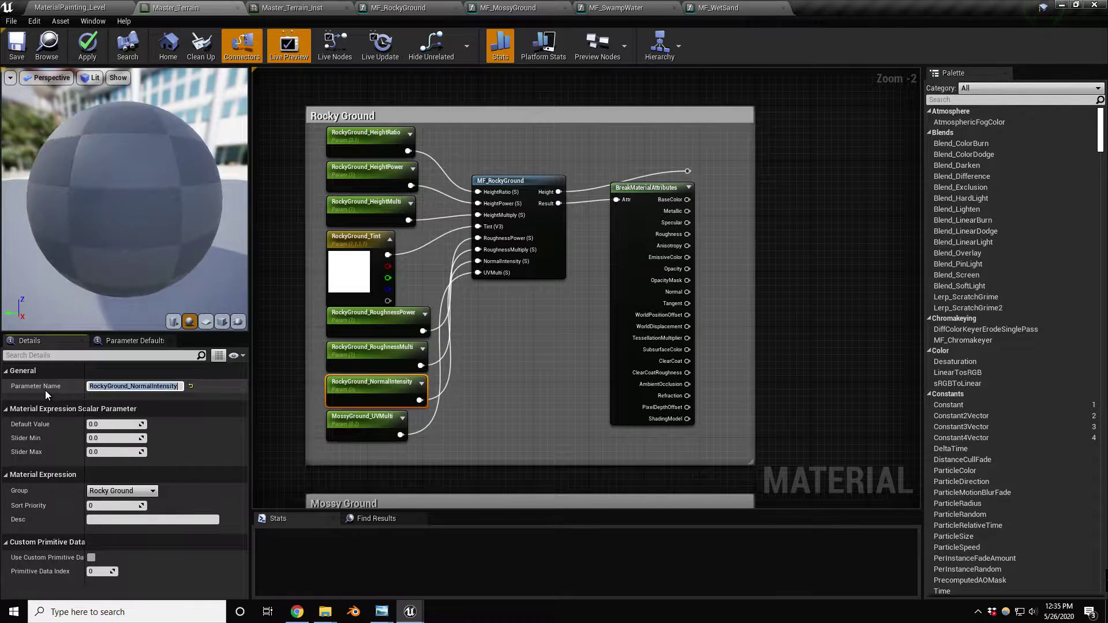
click(363, 416)
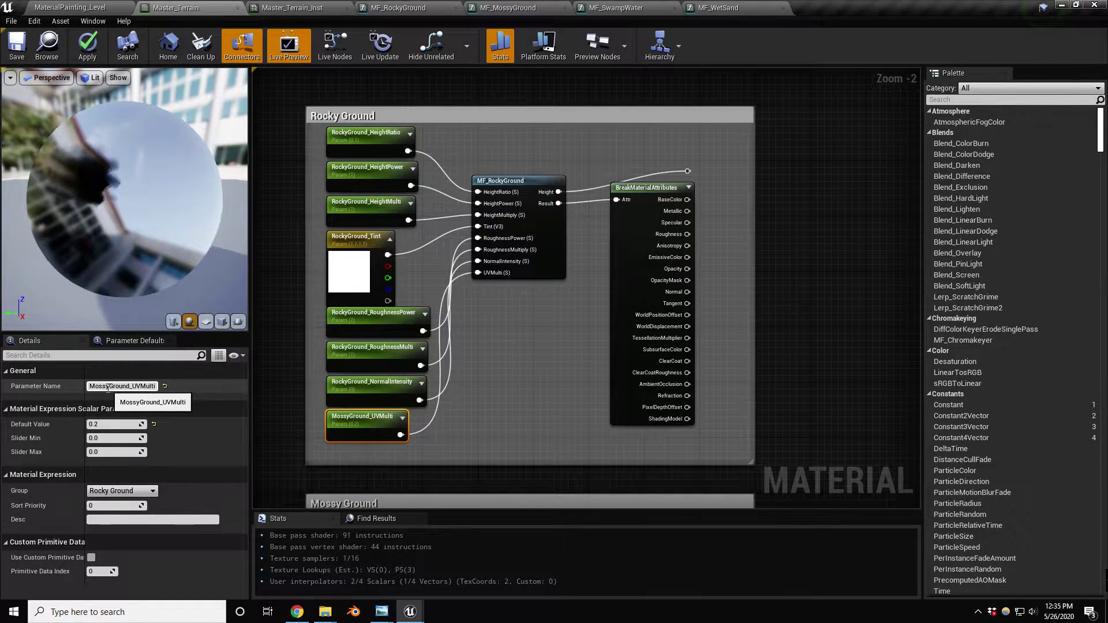
drag(106, 387, 23, 386)
text(Rocky)
key(Return)
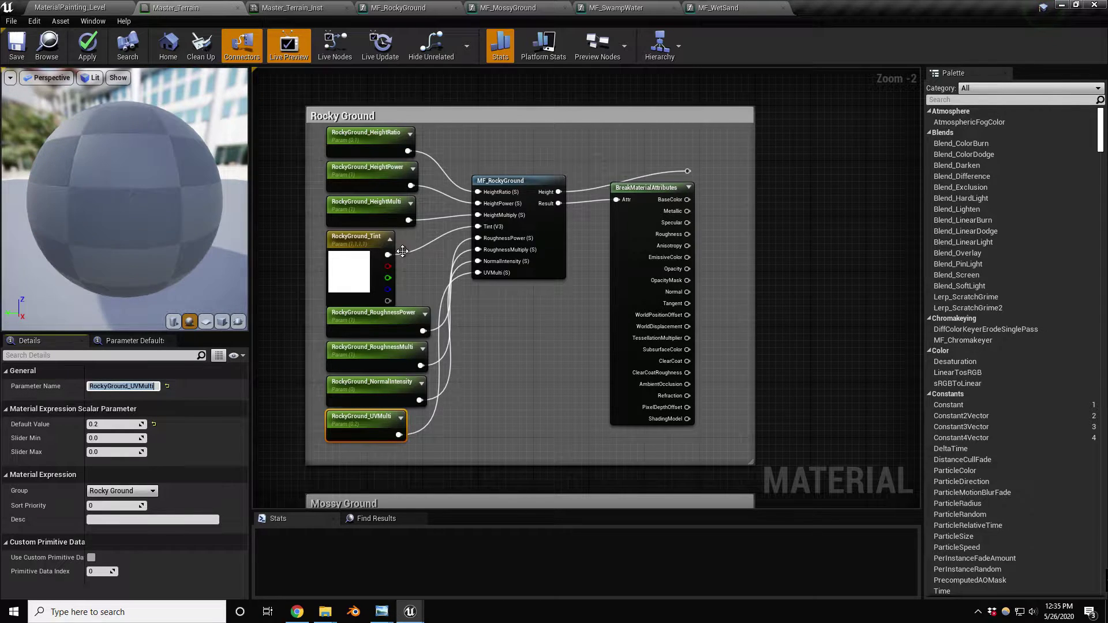
Move the Base color, Roughness and Normal layer blend groups together with the material output node further up in the graph.
right_drag(767, 217, 646, 161)
scroll(621, 199, down, 4)
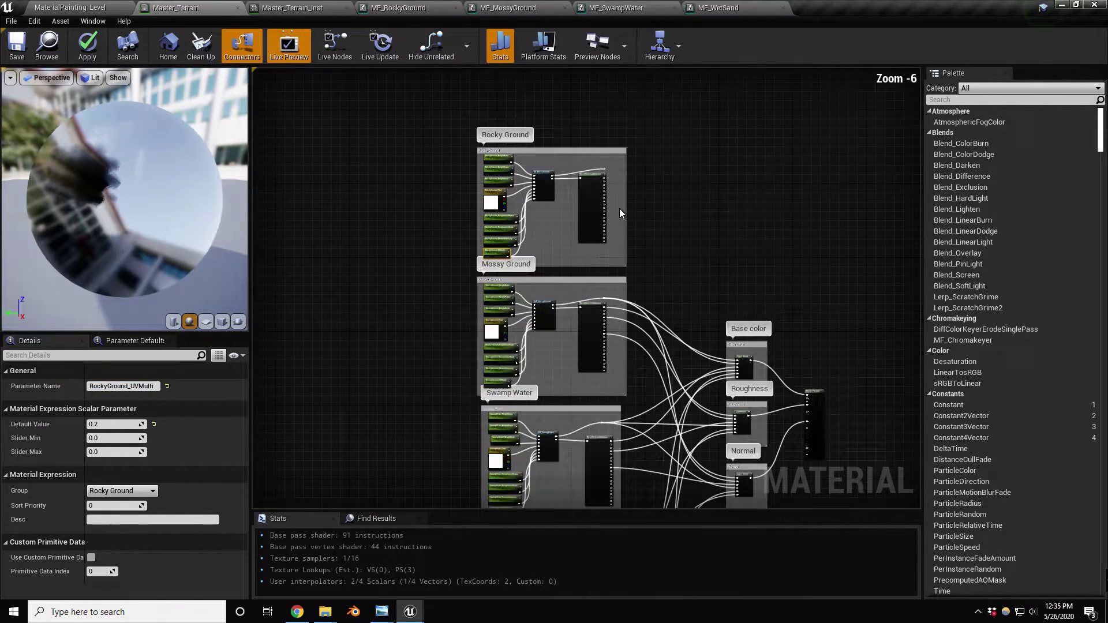
right_drag(759, 262, 649, 236)
drag(604, 272, 716, 487)
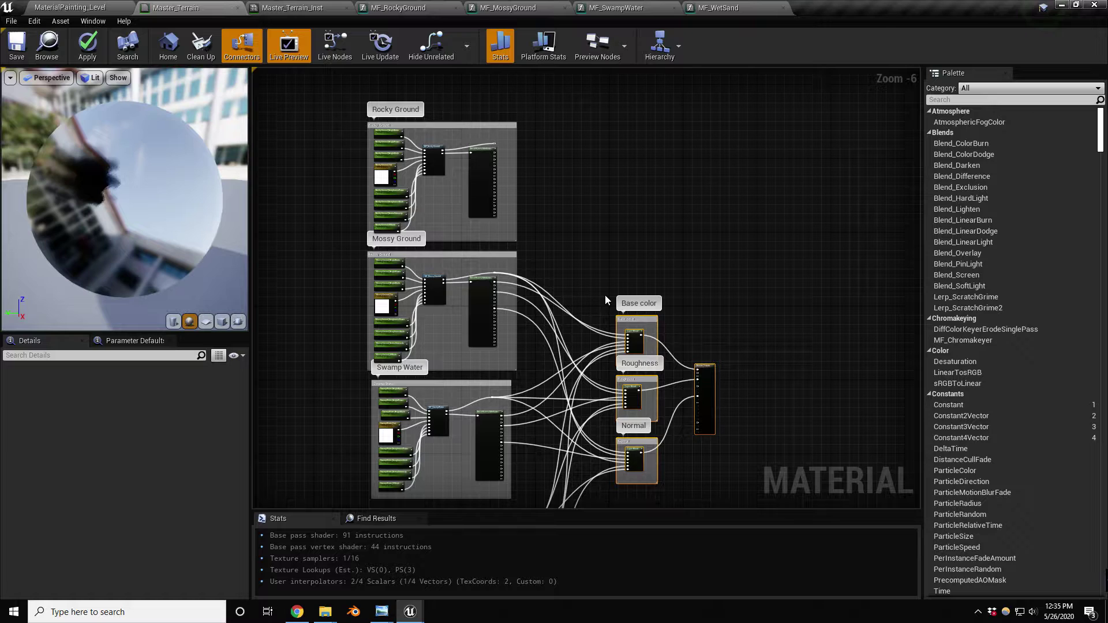
drag(632, 321, 624, 212)
Add a WorldAlignedBlend node in the empty space between the Rocky Ground group and the Base color blend group.
scroll(548, 150, up, 3)
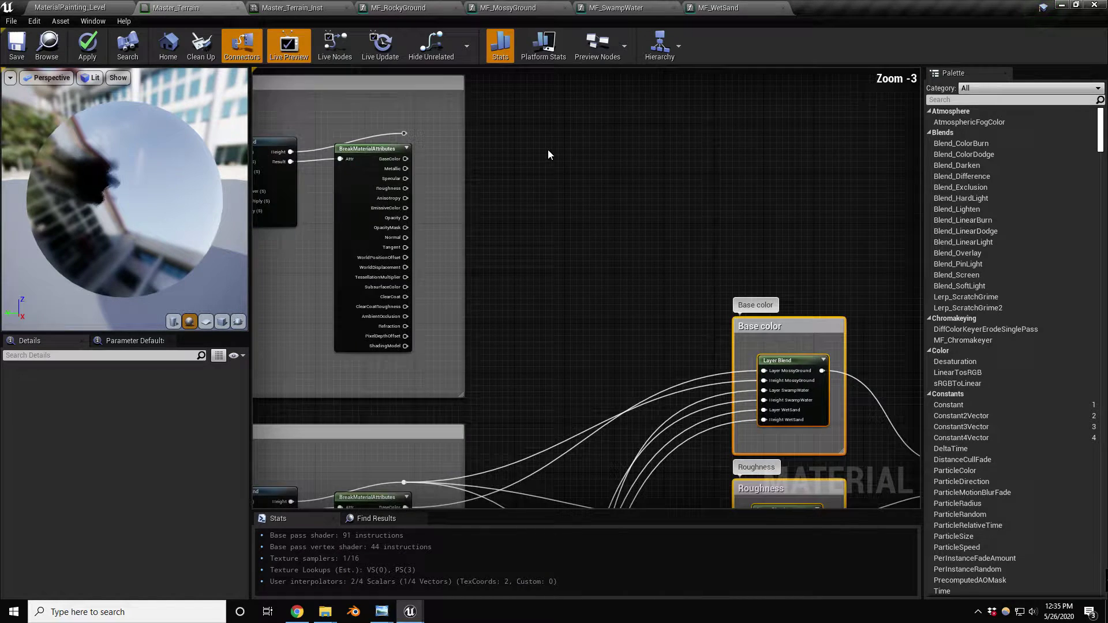
right_drag(550, 147, 572, 177)
scroll(574, 240, down, 1)
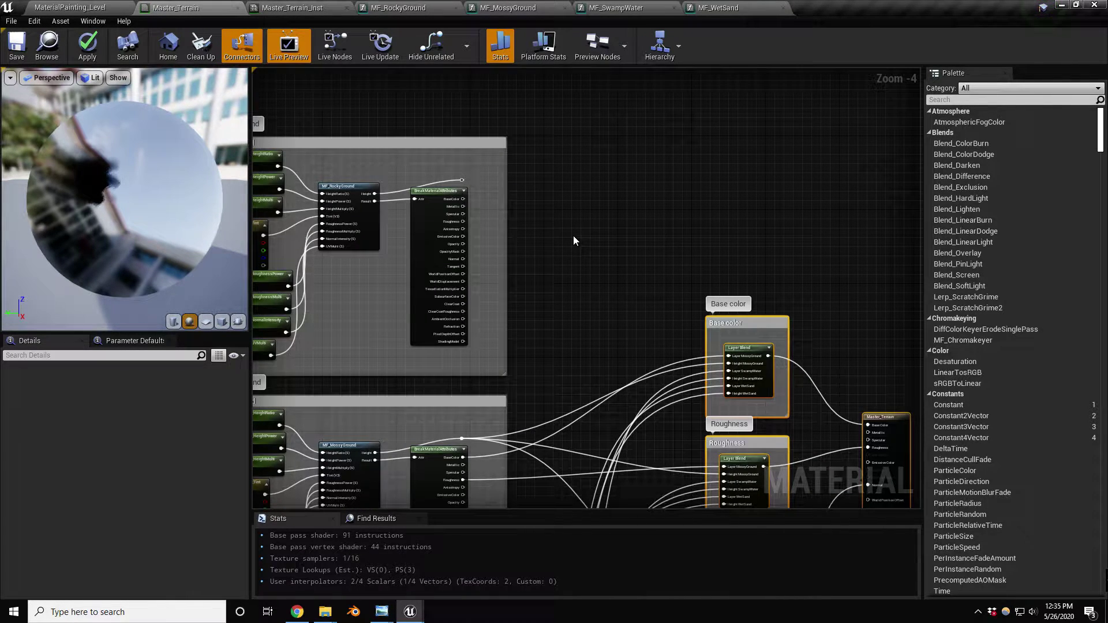
scroll(574, 234, down, 1)
right_click(587, 185)
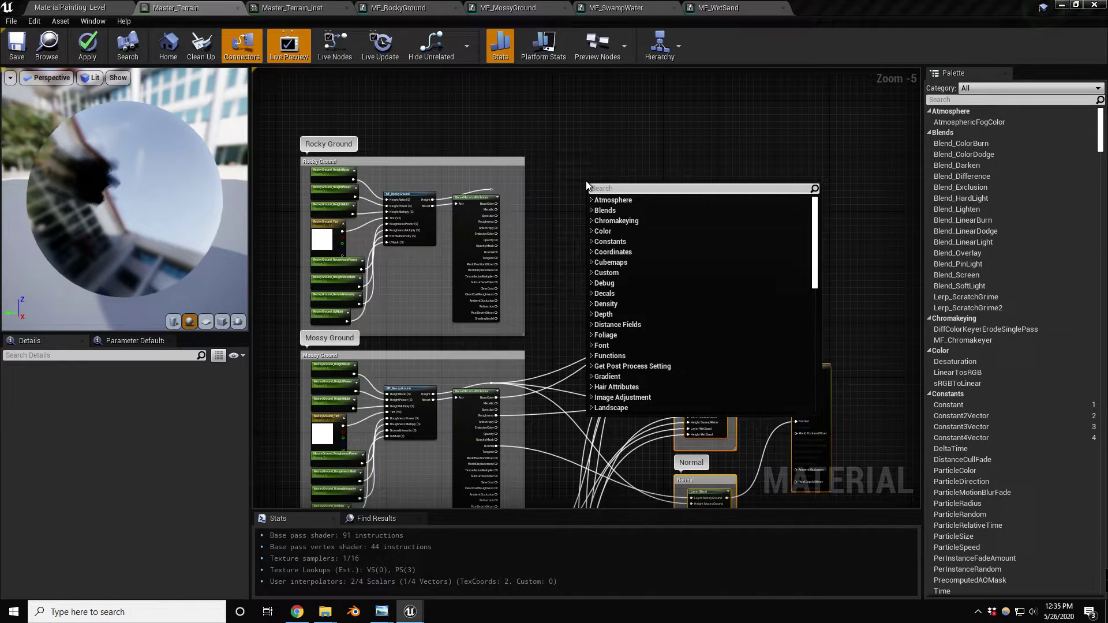
text(worl)
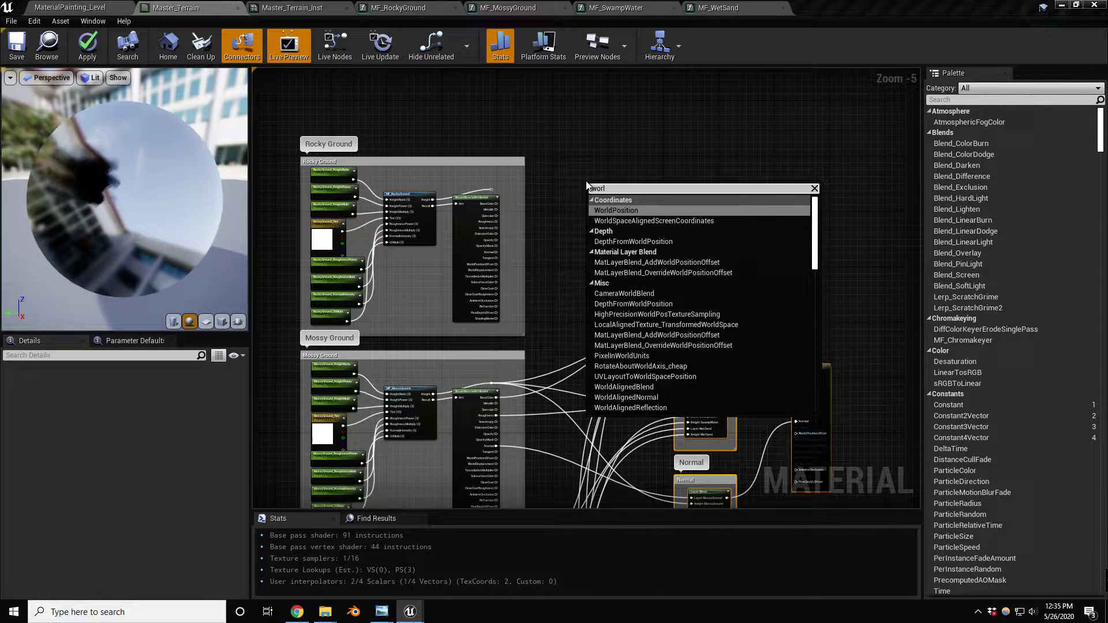
text(d ali)
key(Return)
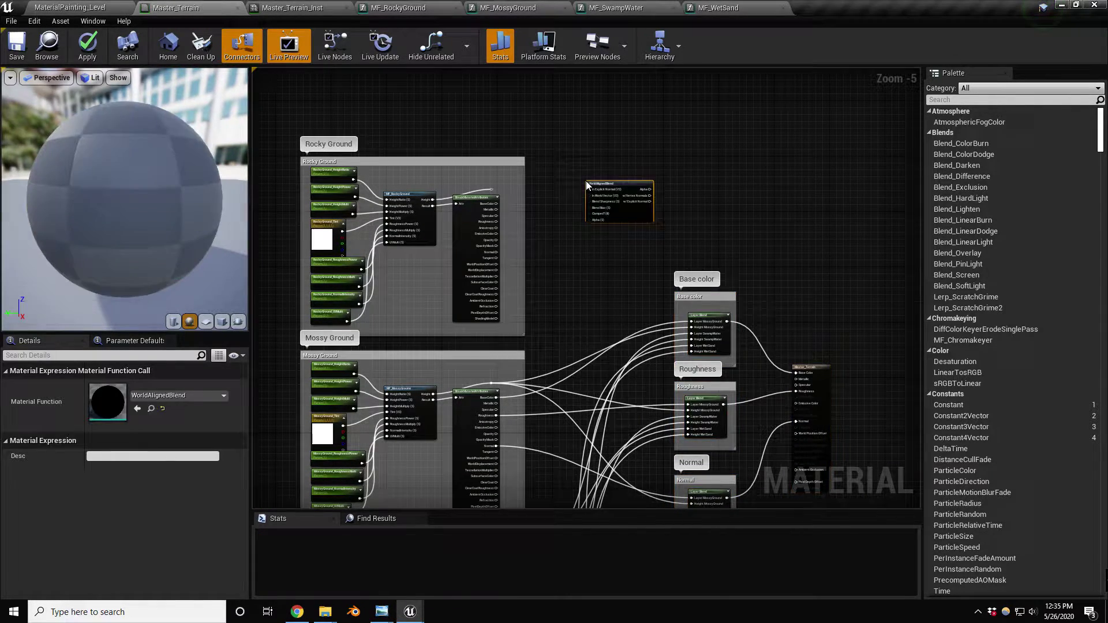
scroll(609, 215, up, 2)
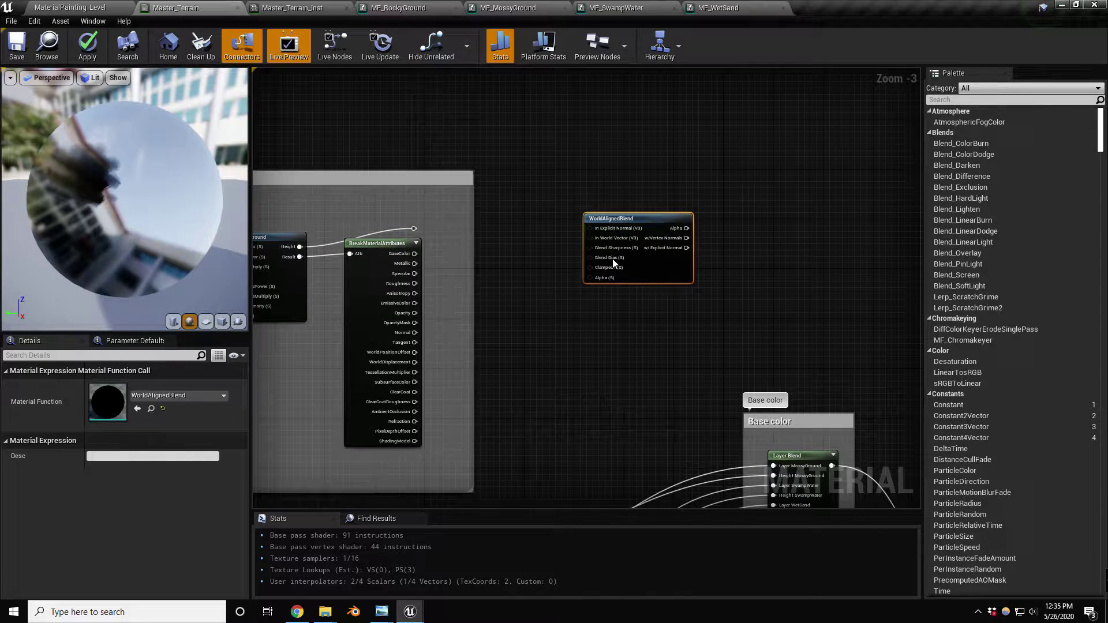
drag(633, 227, 611, 226)
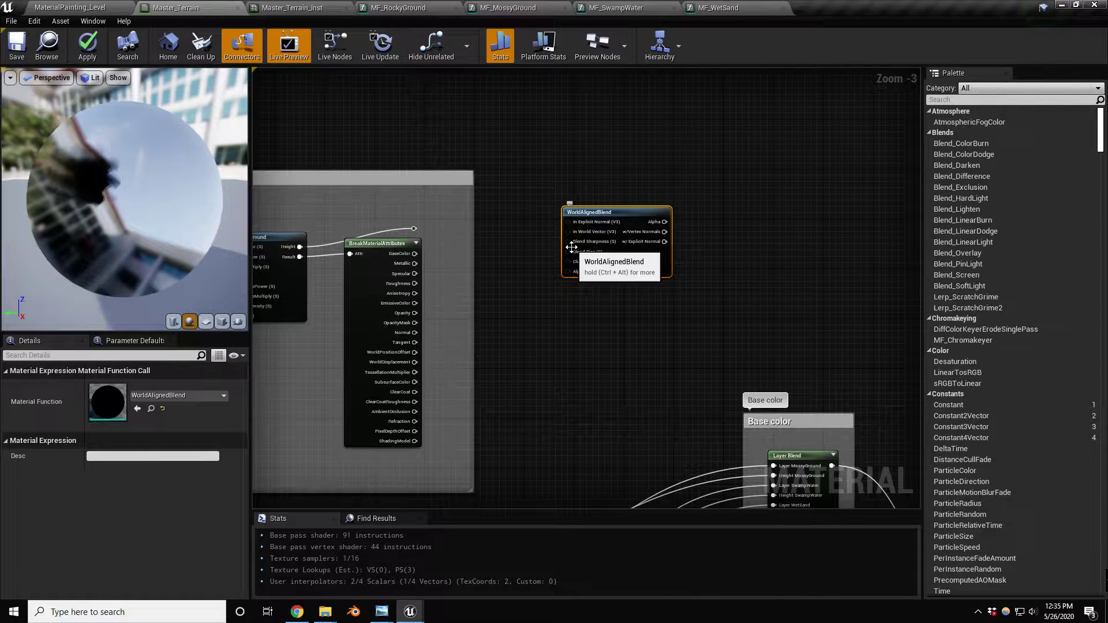
Add a scalar parameter named Blend sharpness beside WorldAlignedBlend and connect it to that node's Blend Sharpness input.
right_click(509, 210)
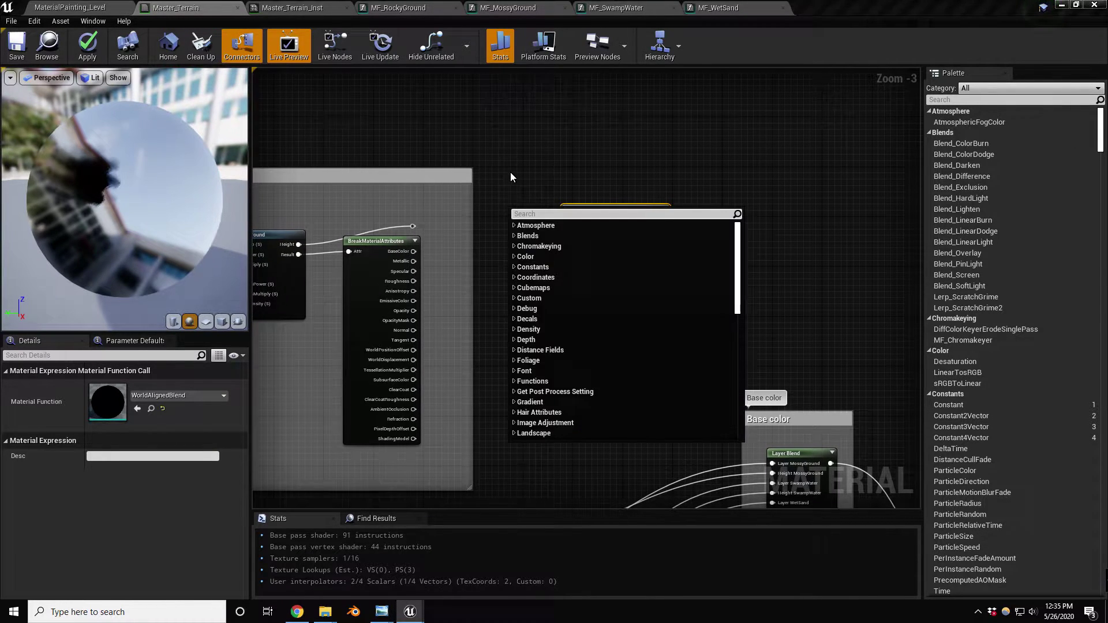
click(509, 172)
click(504, 181)
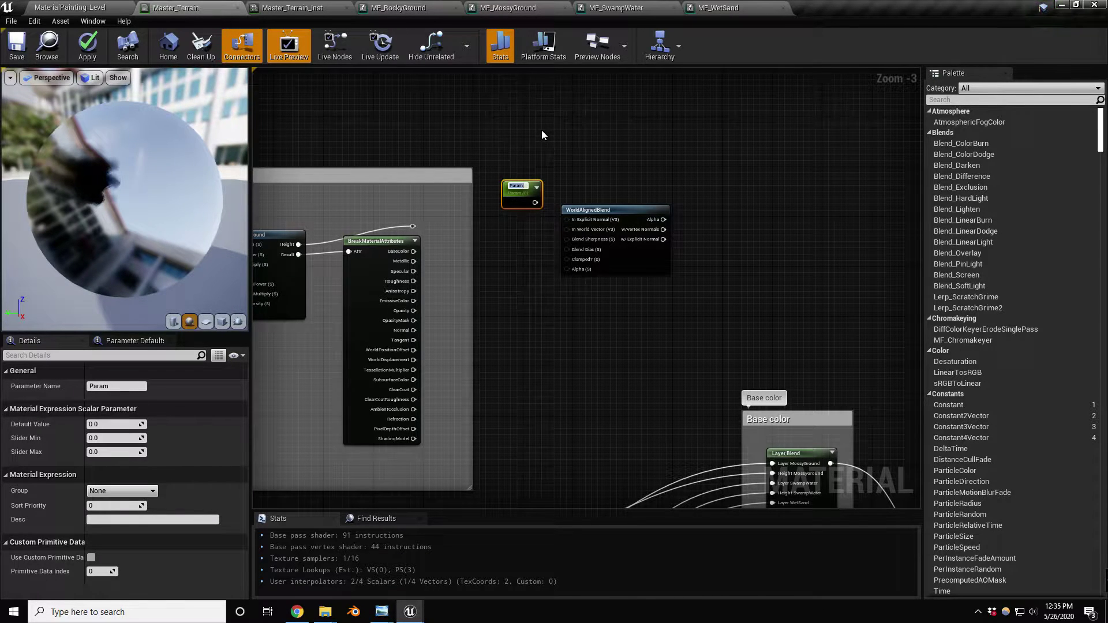
text(Blend sharpness)
key(Return)
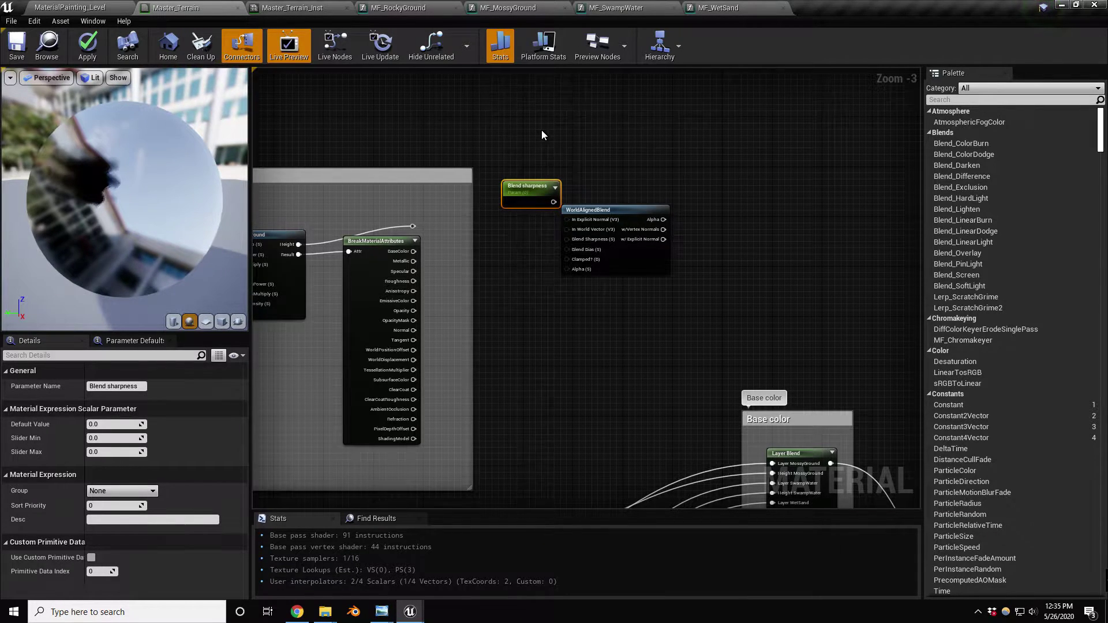
scroll(586, 216, up, 2)
drag(542, 198, 563, 248)
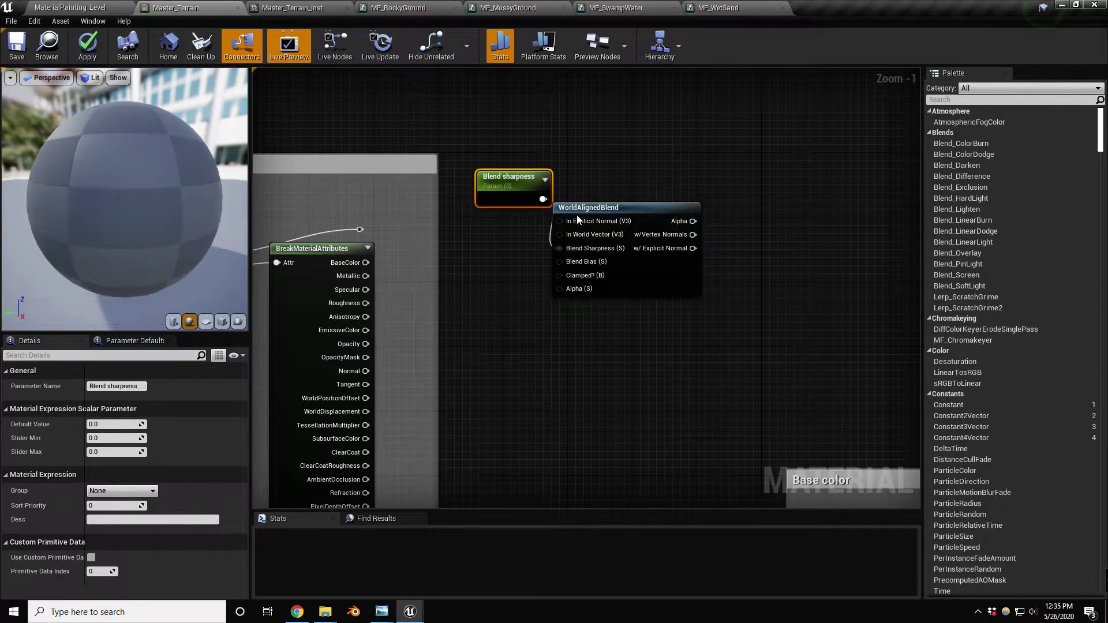
drag(581, 209, 600, 190)
Duplicate the Blend sharpness parameter, connect the copy to WorldAlignedBlend's Blend Bias input and rename it Blend bias.
click(518, 183)
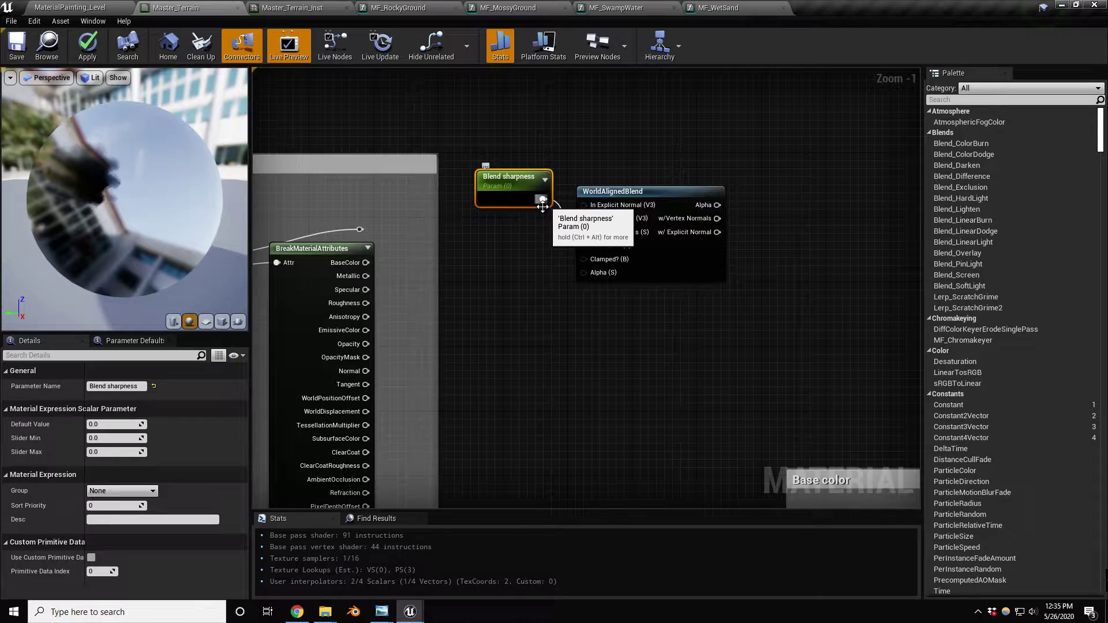
key(ctrl+w)
drag(567, 229, 587, 247)
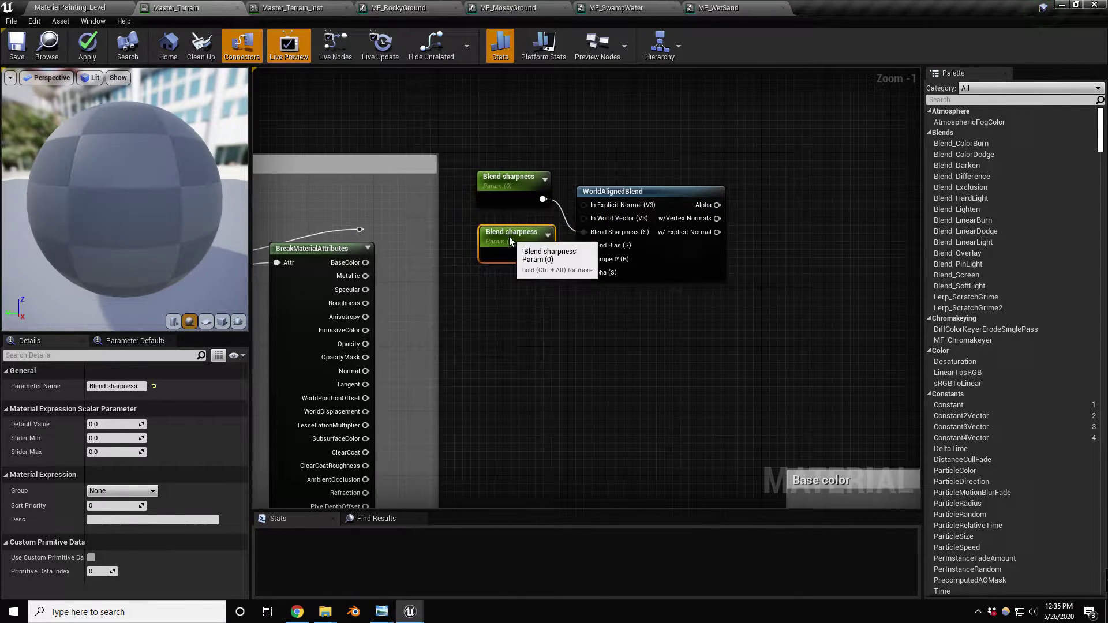
double_click(110, 386)
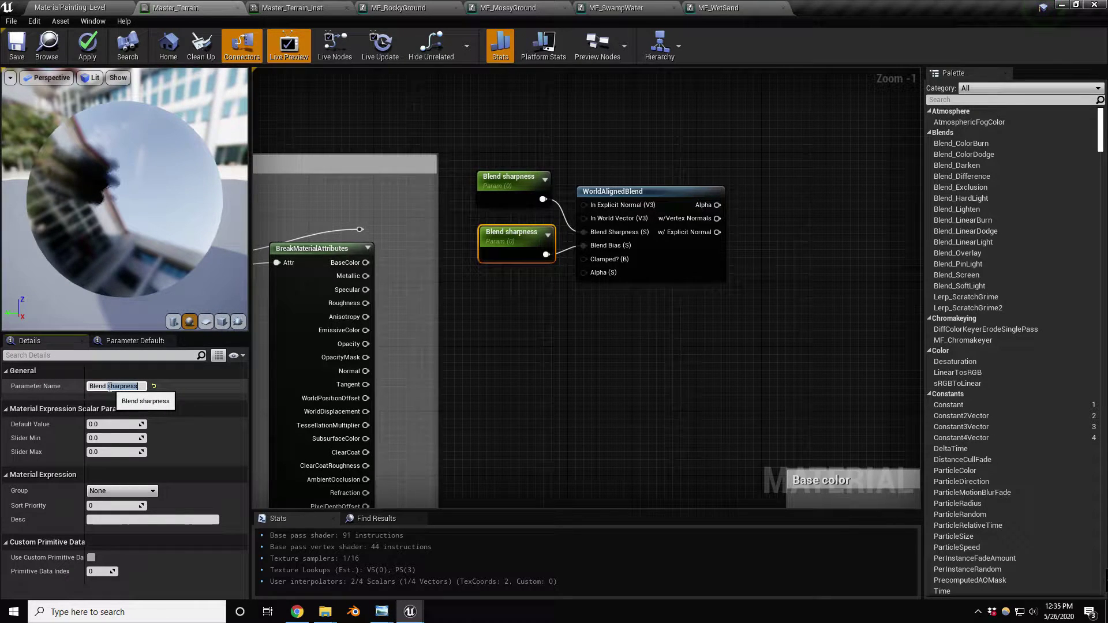
text(bias)
key(Return)
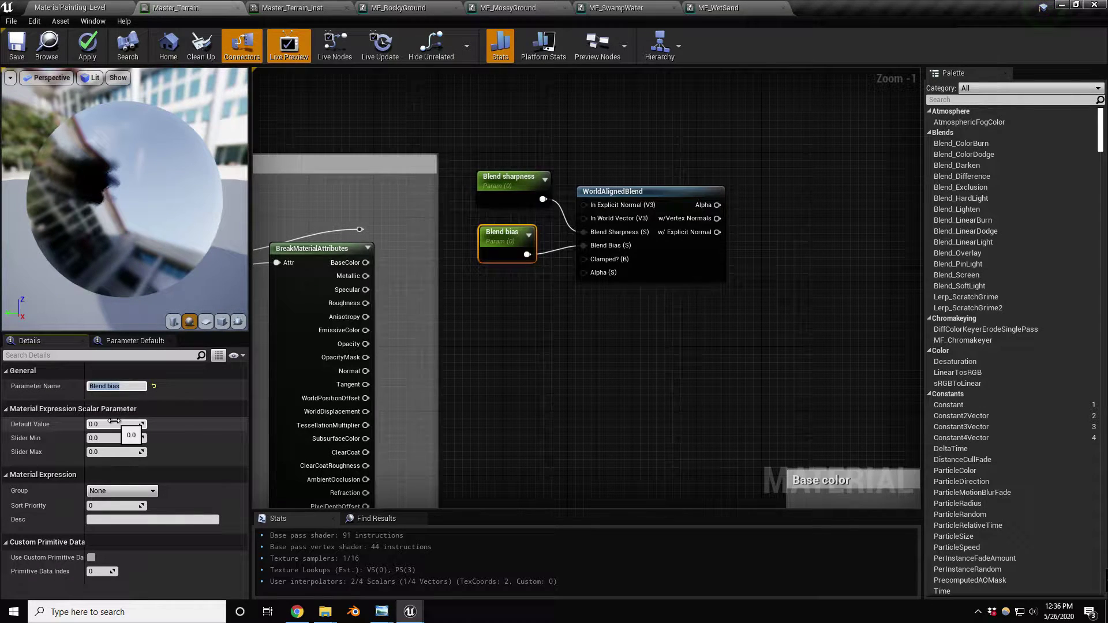
Set the default value of Blend sharpness to 5 and of Blend bias to -1.51.
click(507, 181)
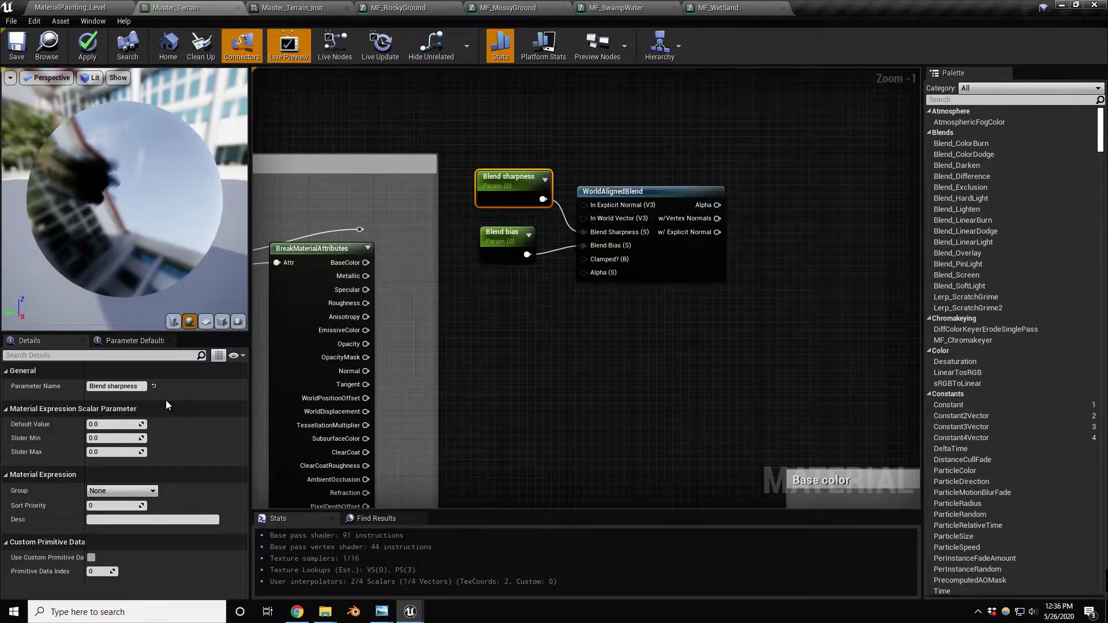
click(115, 424)
text(5)
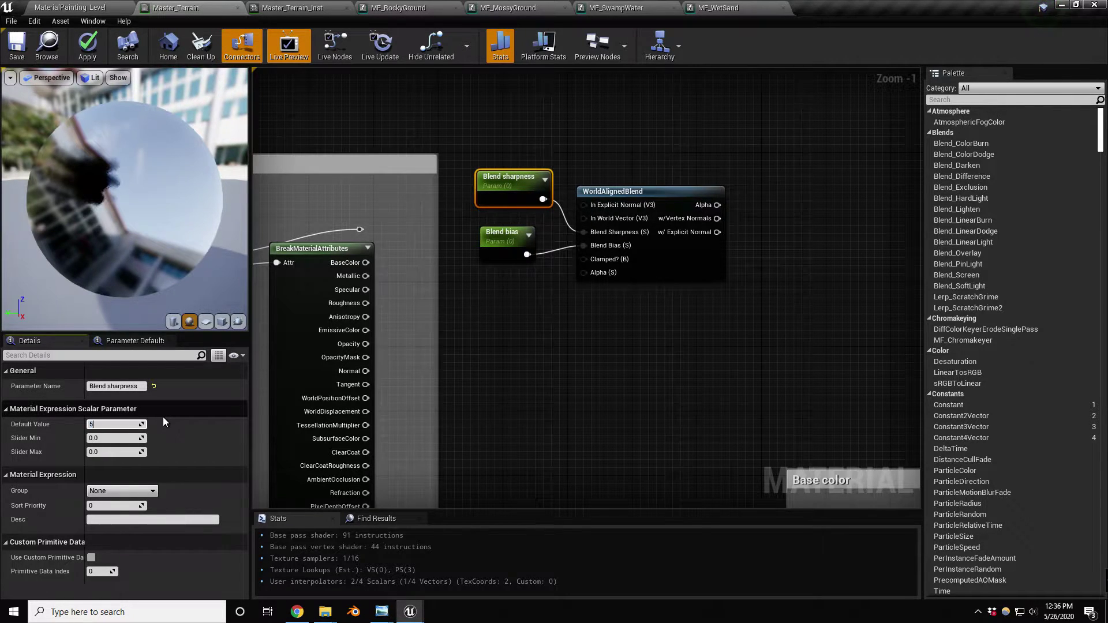
key(Return)
click(501, 239)
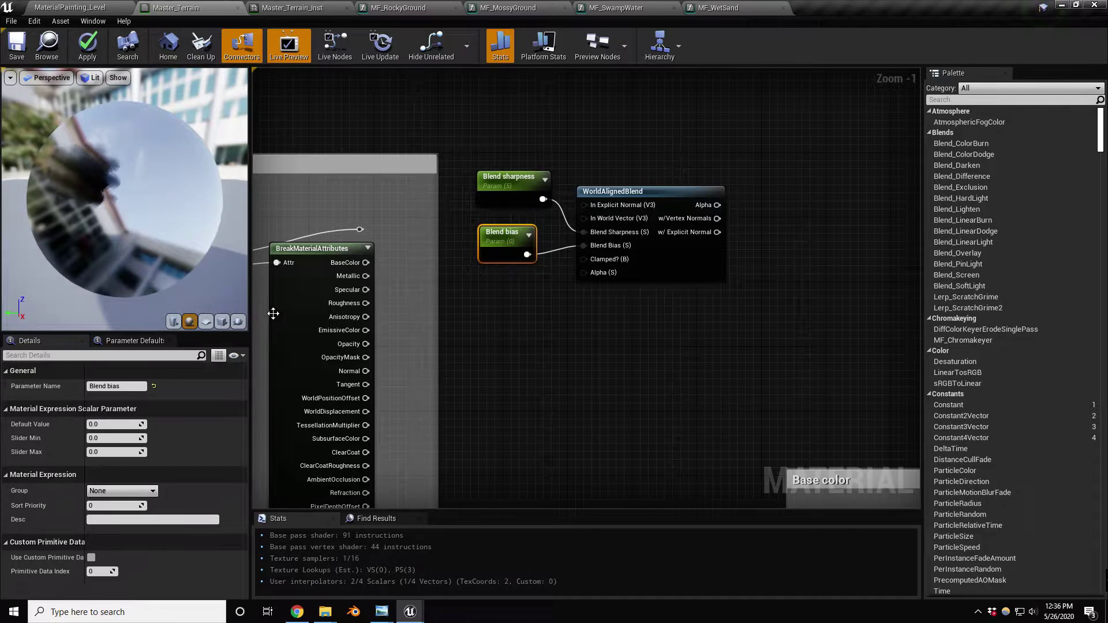
click(104, 424)
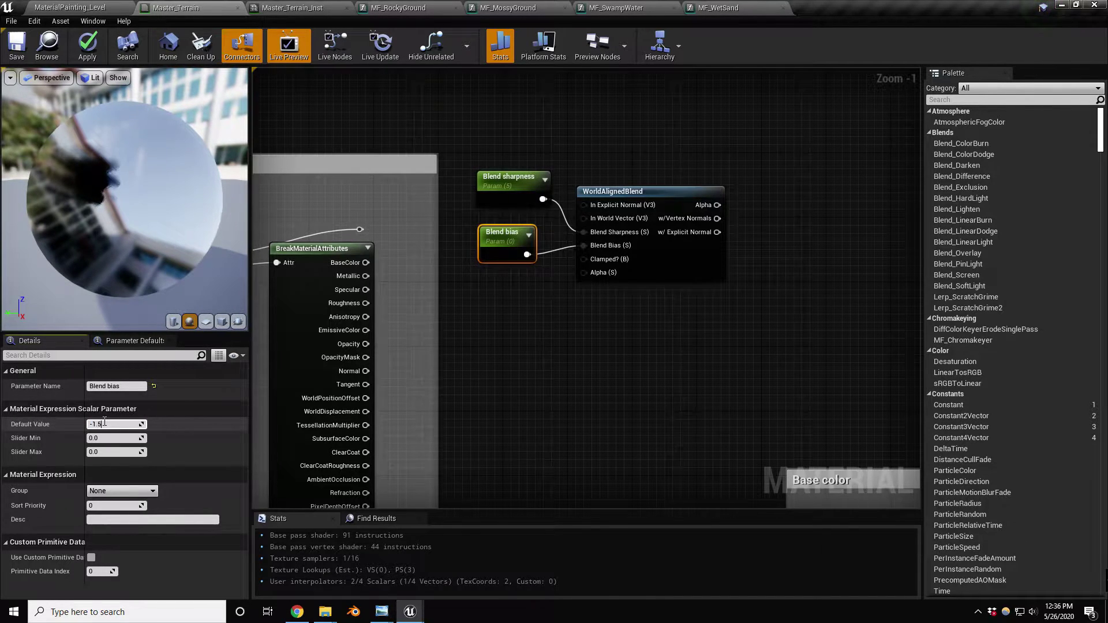
text(-1.51)
key(Return)
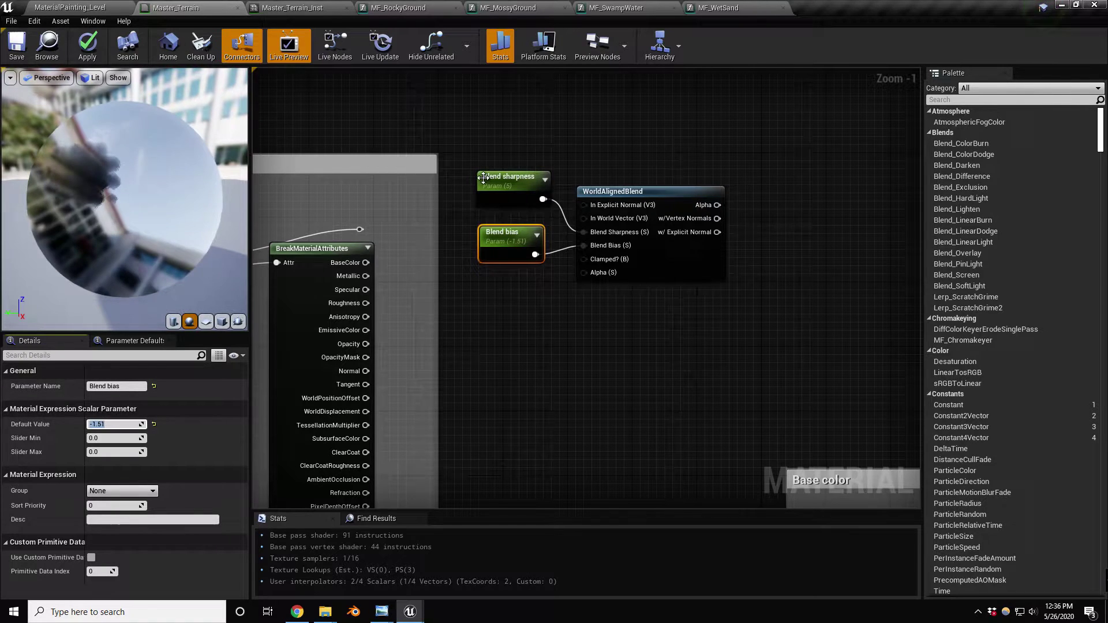
Move WorldAlignedBlend together with its Blend sharpness and Blend bias parameters slightly higher in the graph and save the material.
drag(510, 167, 639, 264)
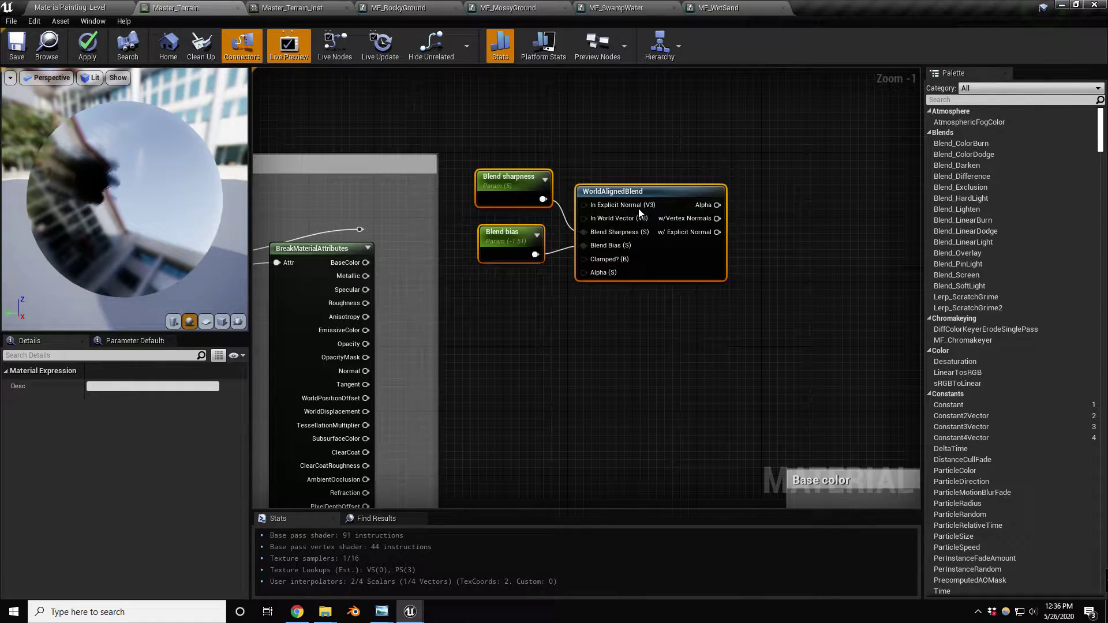
drag(615, 190, 599, 142)
click(16, 46)
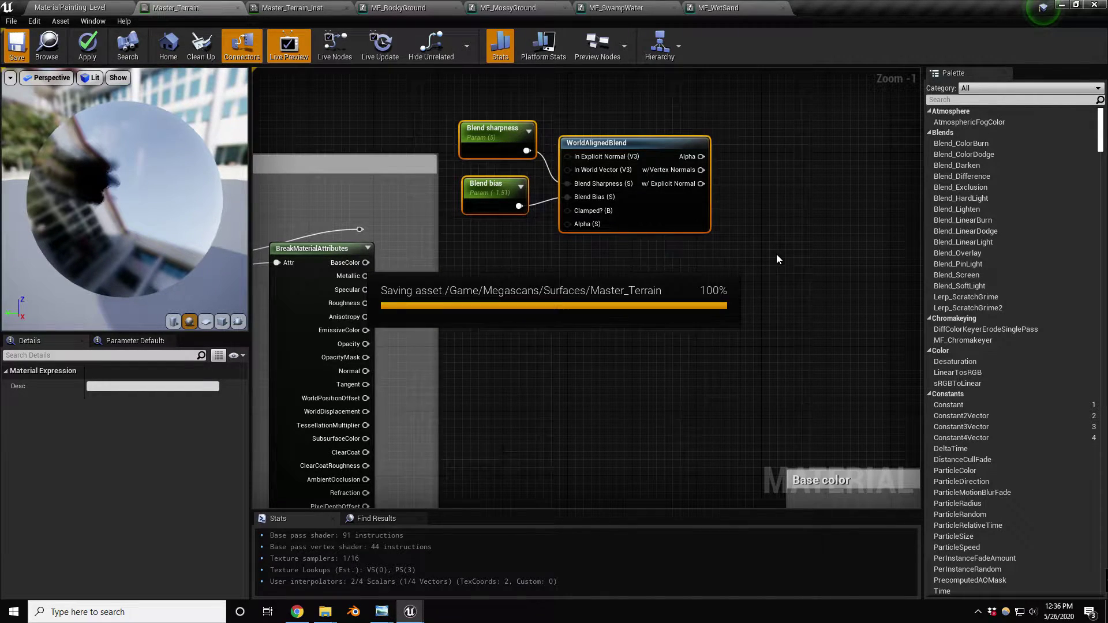
Add a fourth layer named RockyGround to the Layer Blend node in the Base color group.
right_drag(765, 290, 594, 48)
right_drag(764, 225, 734, 162)
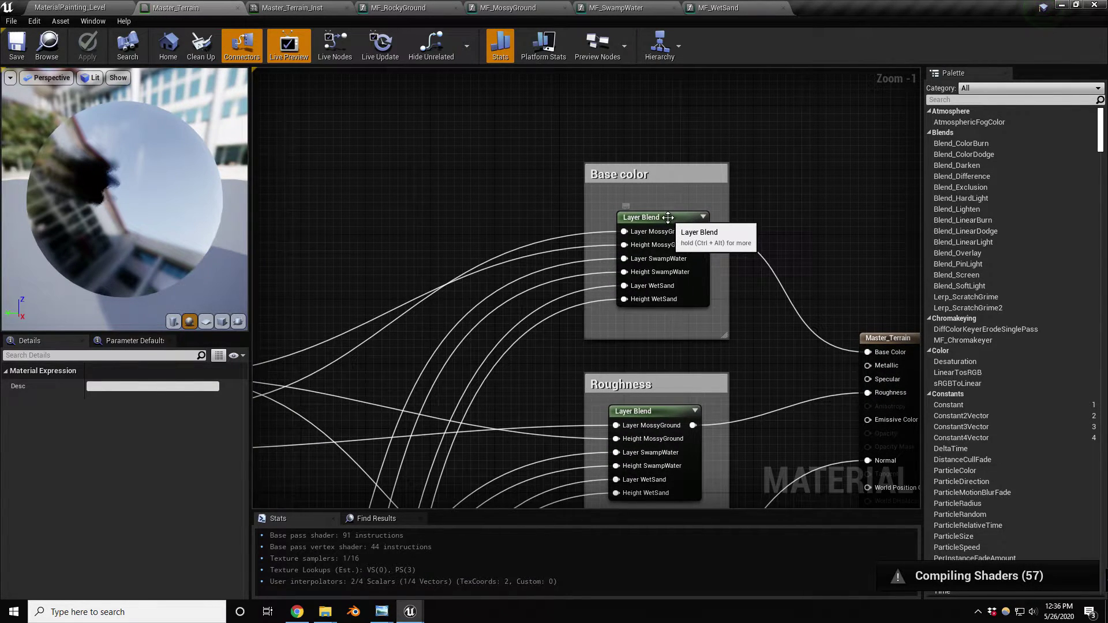
click(690, 219)
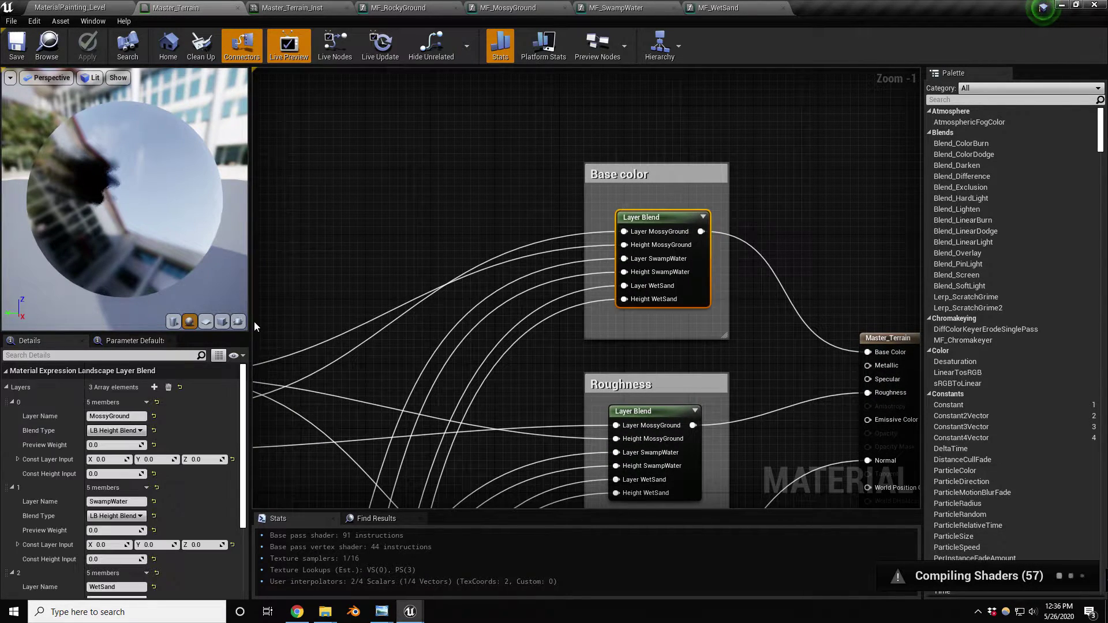
click(152, 389)
scroll(175, 450, down, 4)
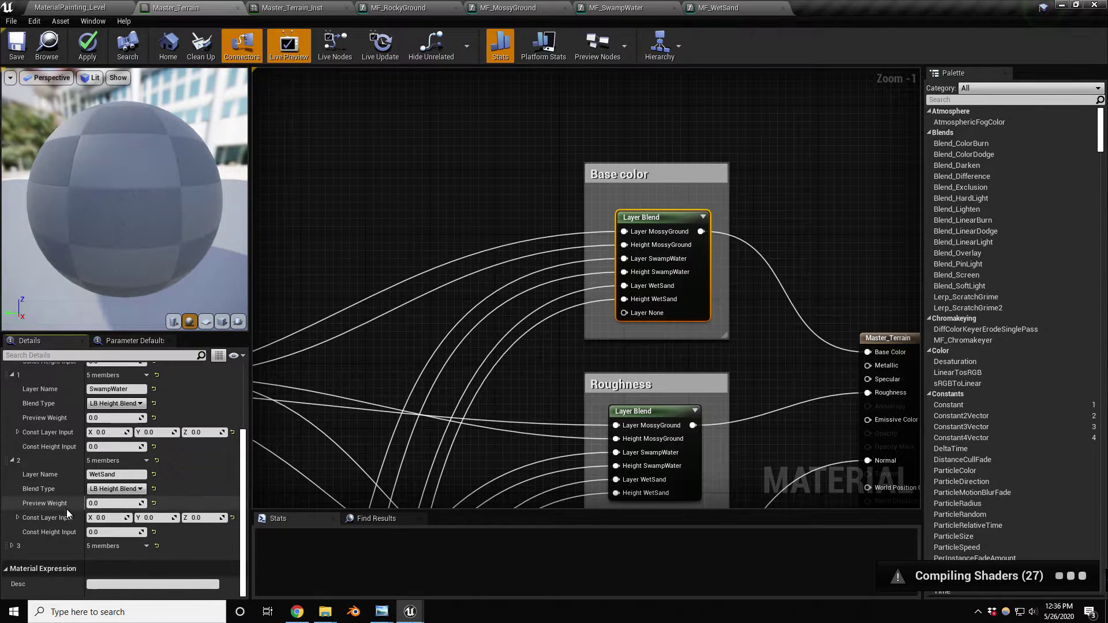
click(12, 546)
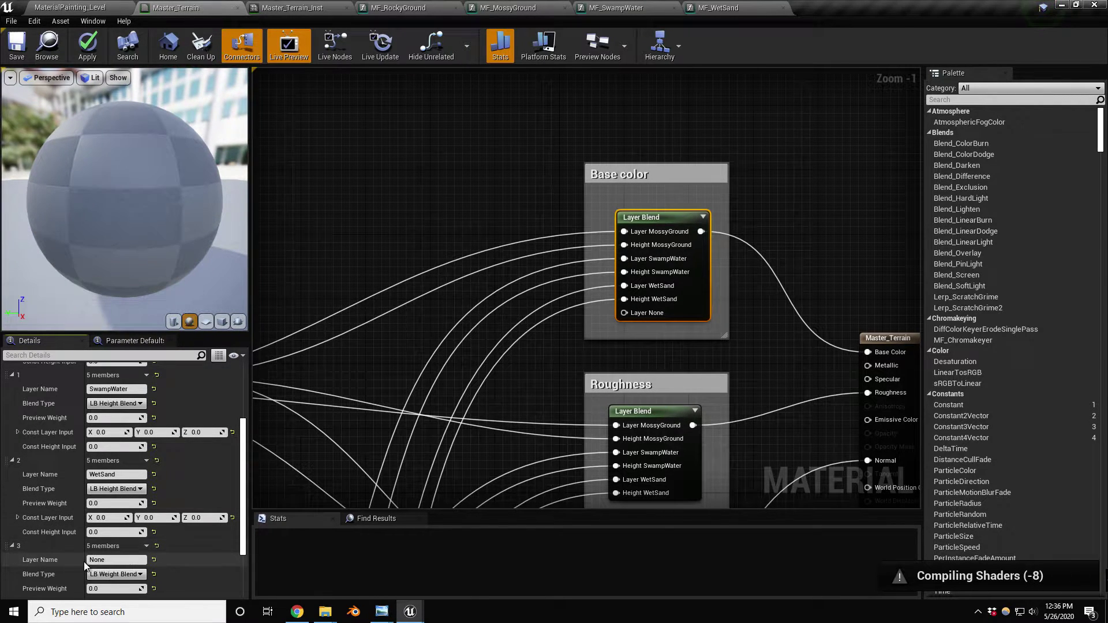
click(116, 560)
text(RockyGr)
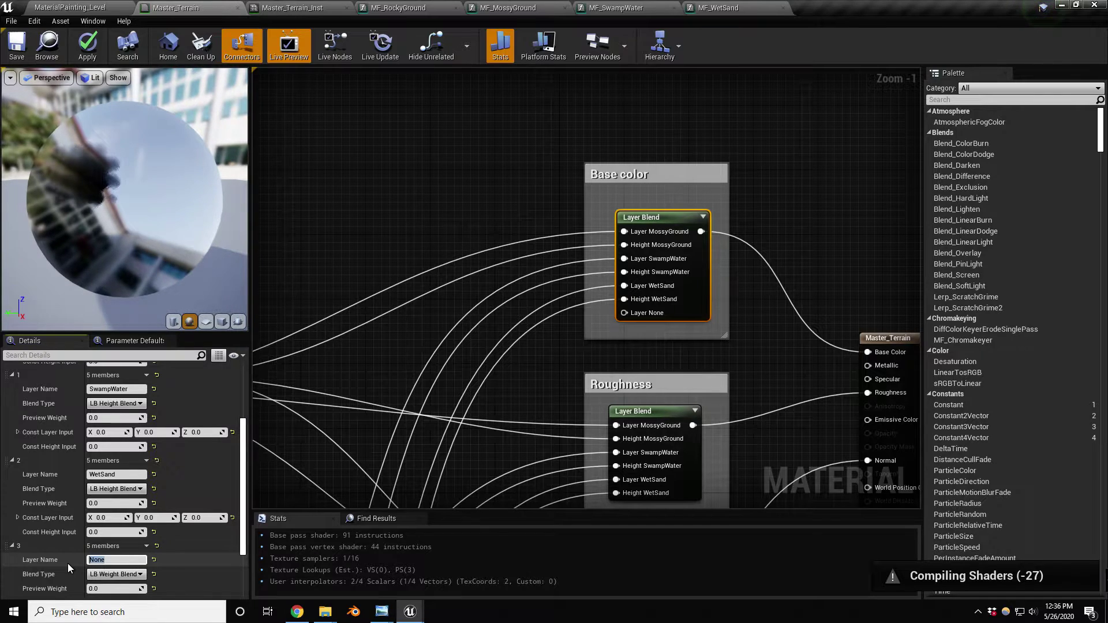
text(ound)
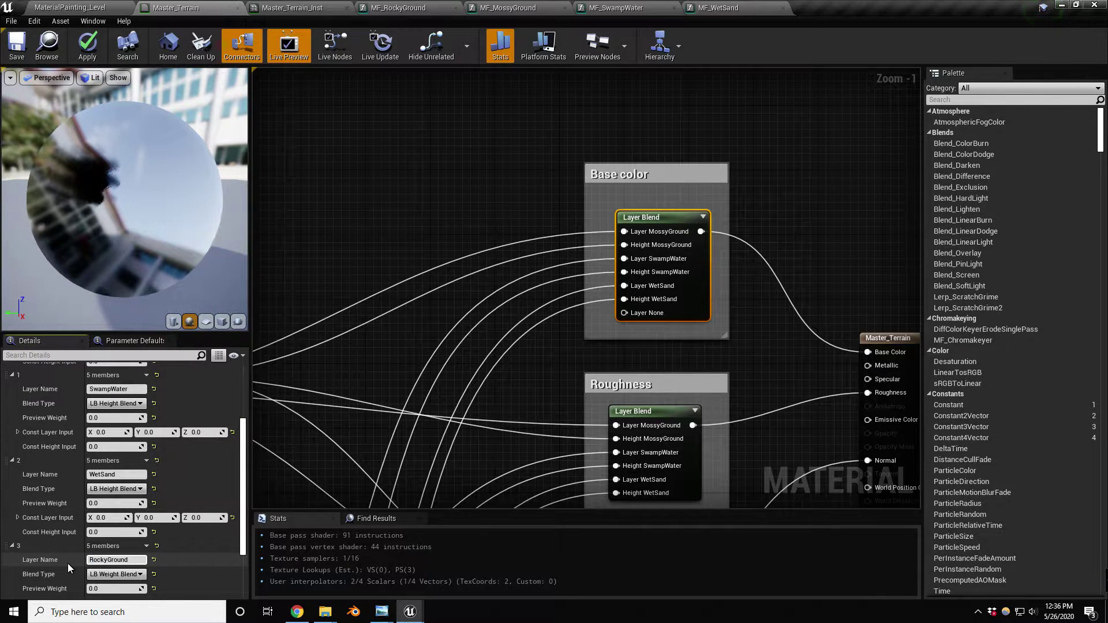
key(Return)
key(ctrl+c)
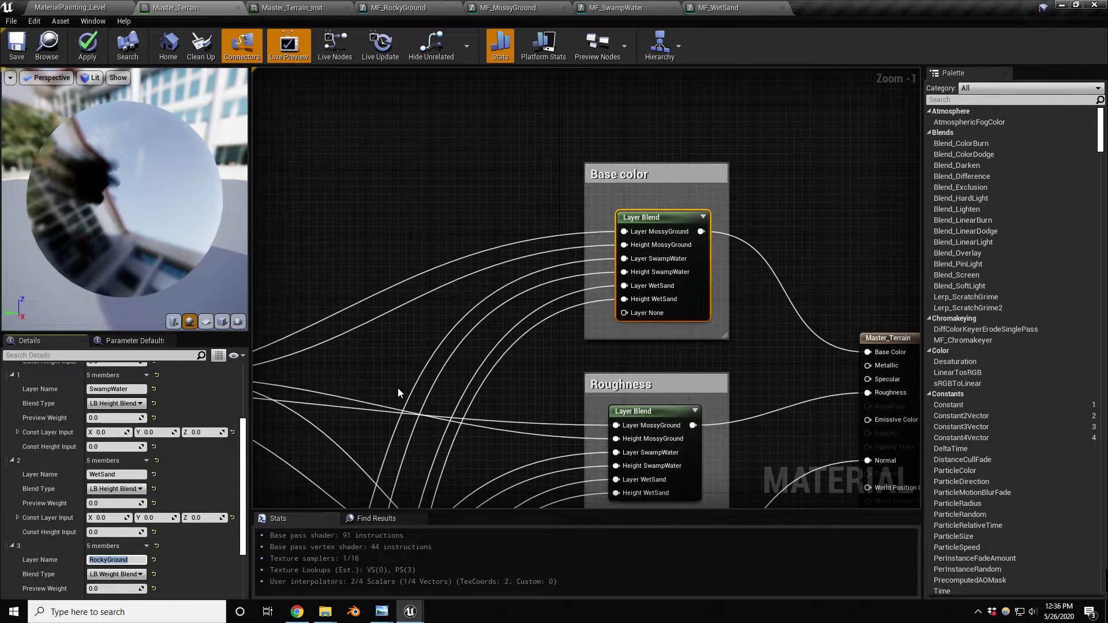
Add a fourth layer named RockyGround to the Layer Blend node in the Roughness group.
right_drag(559, 361, 558, 216)
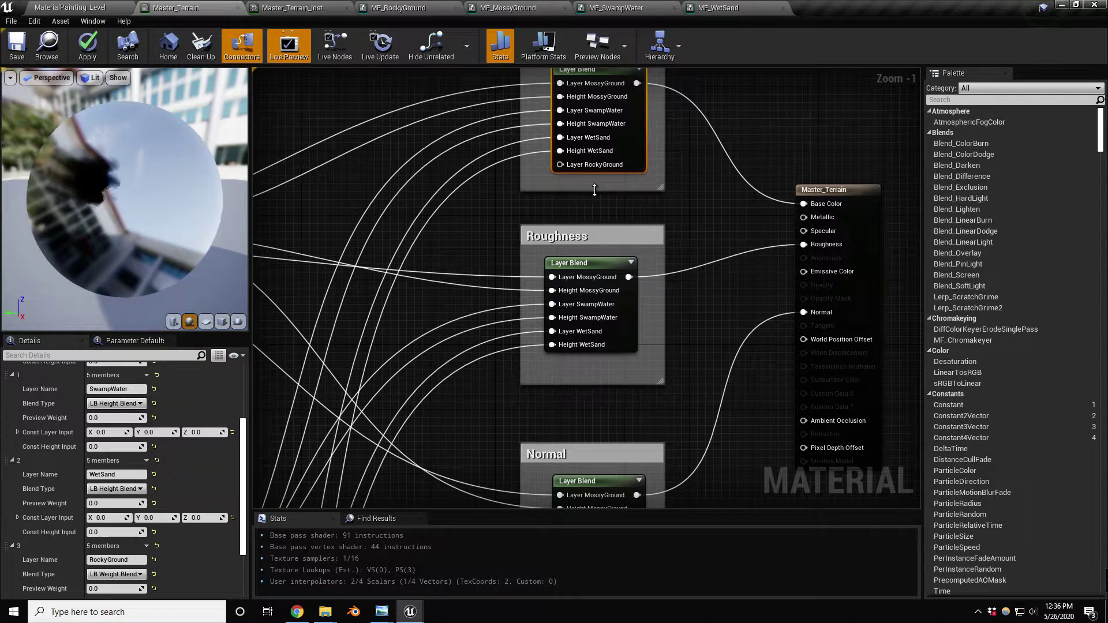
click(593, 267)
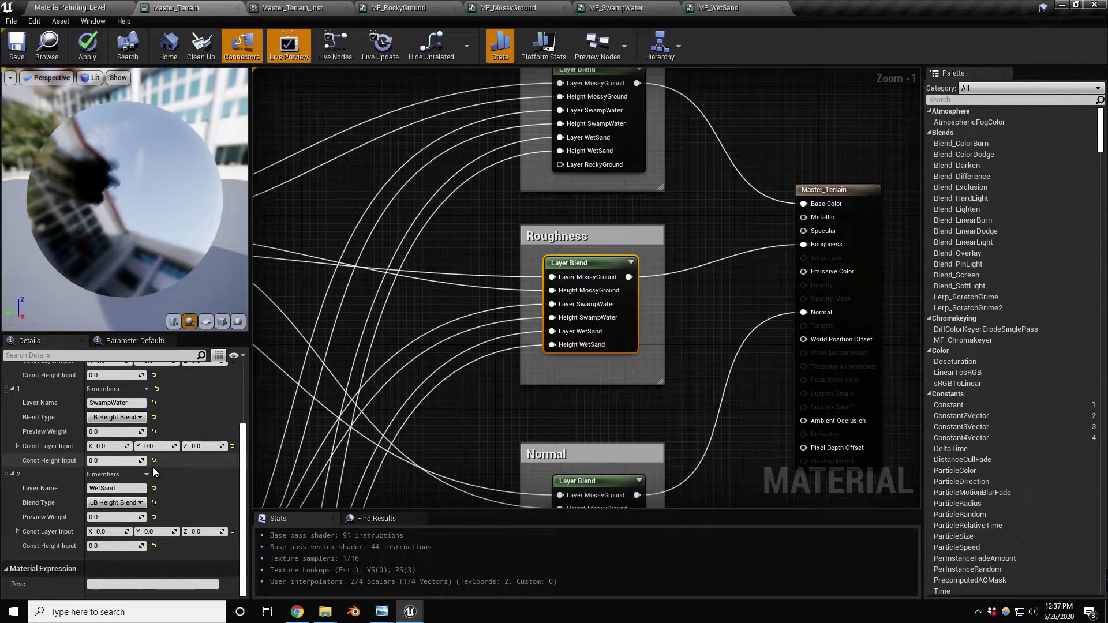
scroll(153, 466, up, 4)
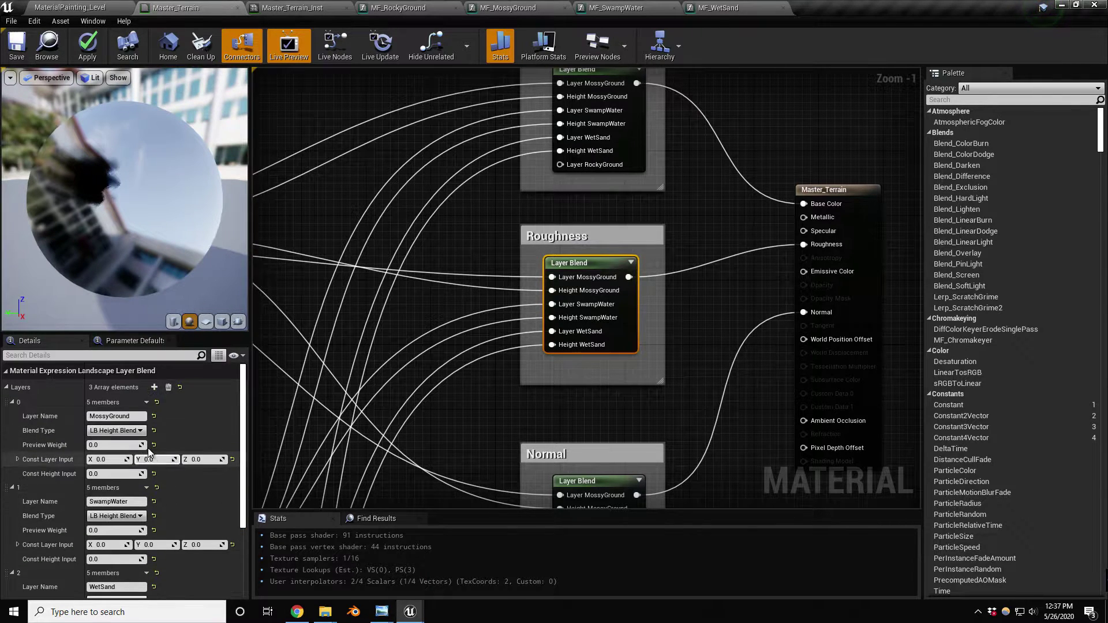
click(155, 387)
scroll(203, 490, down, 3)
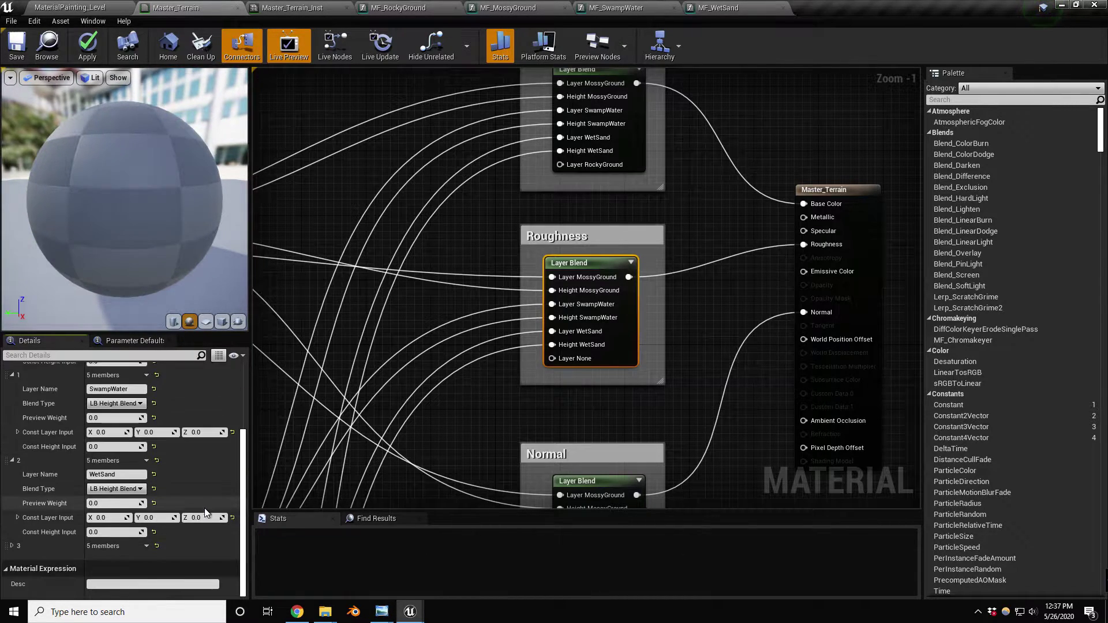
click(17, 546)
click(107, 558)
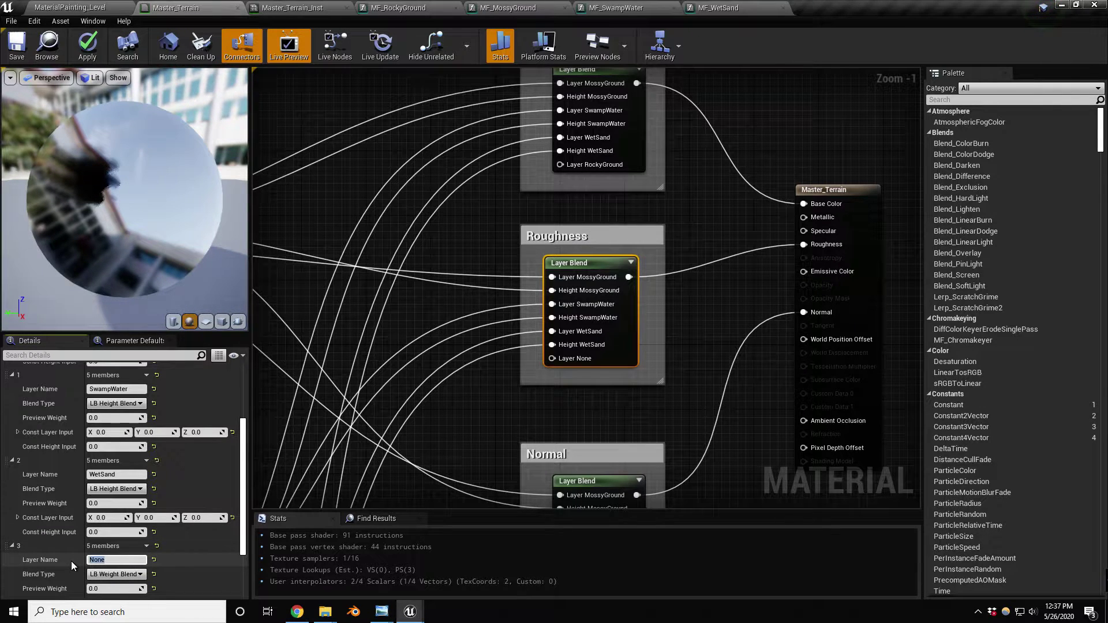
text(RockyGround)
key(Return)
Add a fourth layer named RockyGround to the Layer Blend node in the Normal group.
right_drag(505, 418, 485, 270)
click(577, 334)
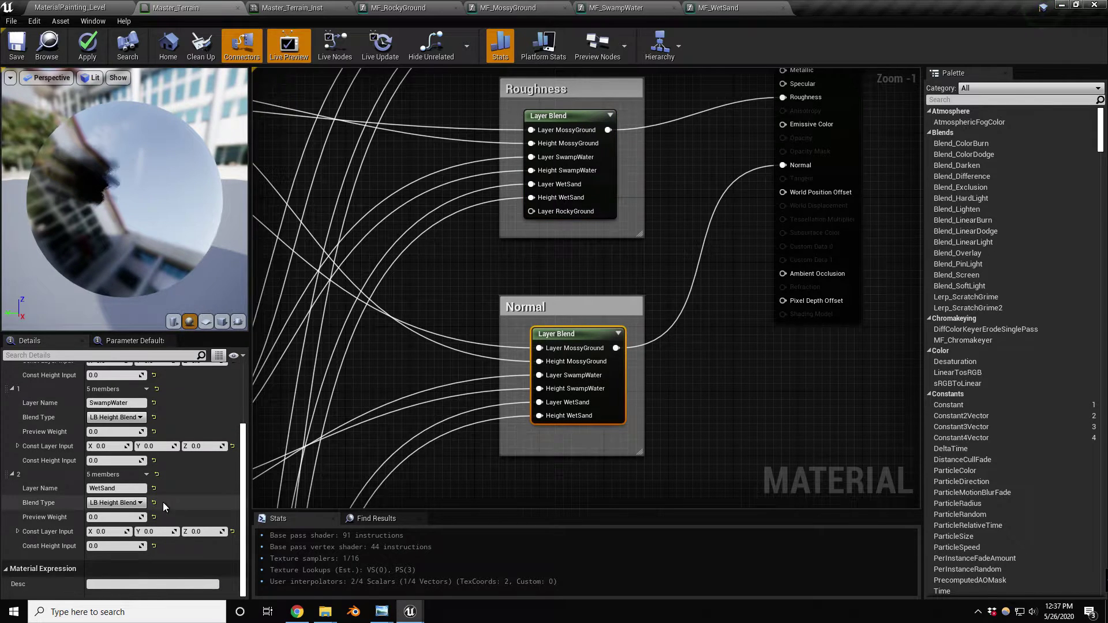
scroll(150, 485, up, 5)
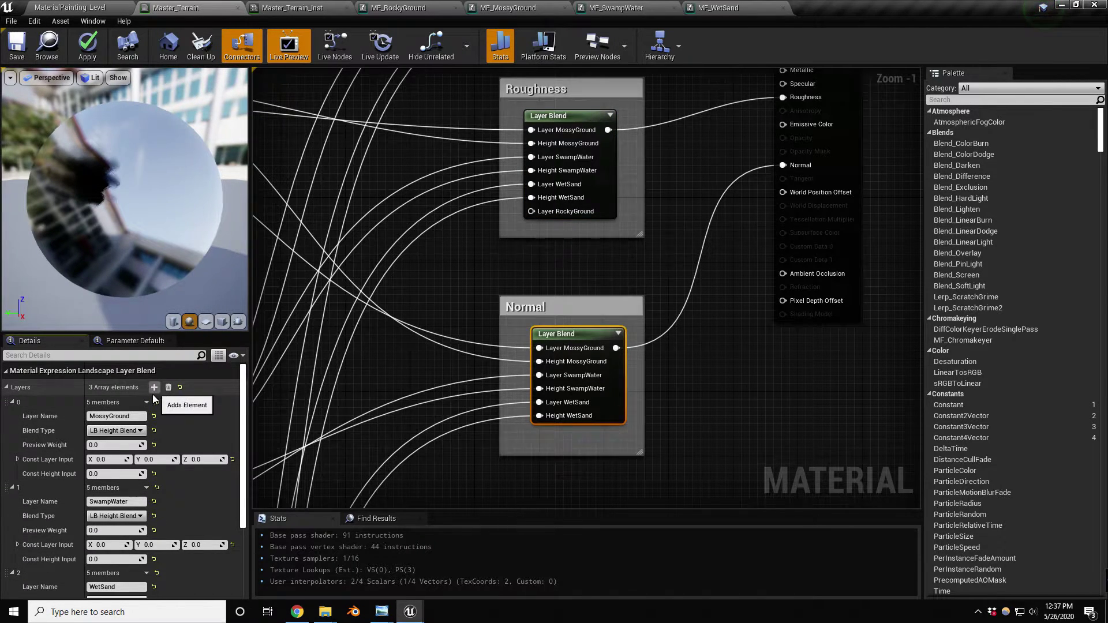
click(154, 388)
scroll(198, 516, down, 4)
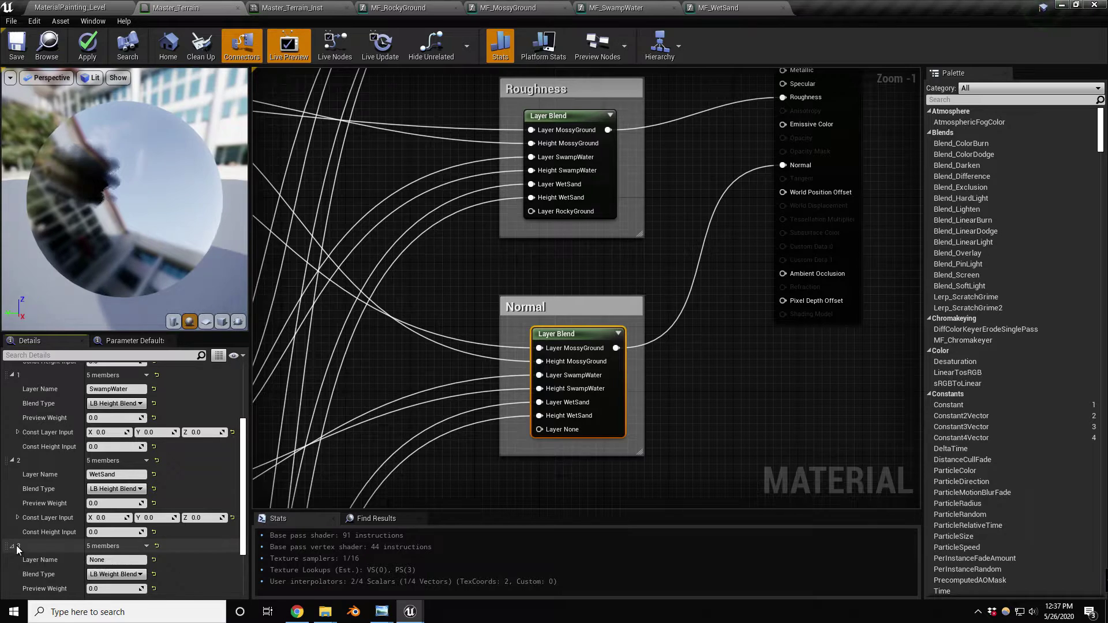
click(91, 560)
key(ctrl+v)
key(Return)
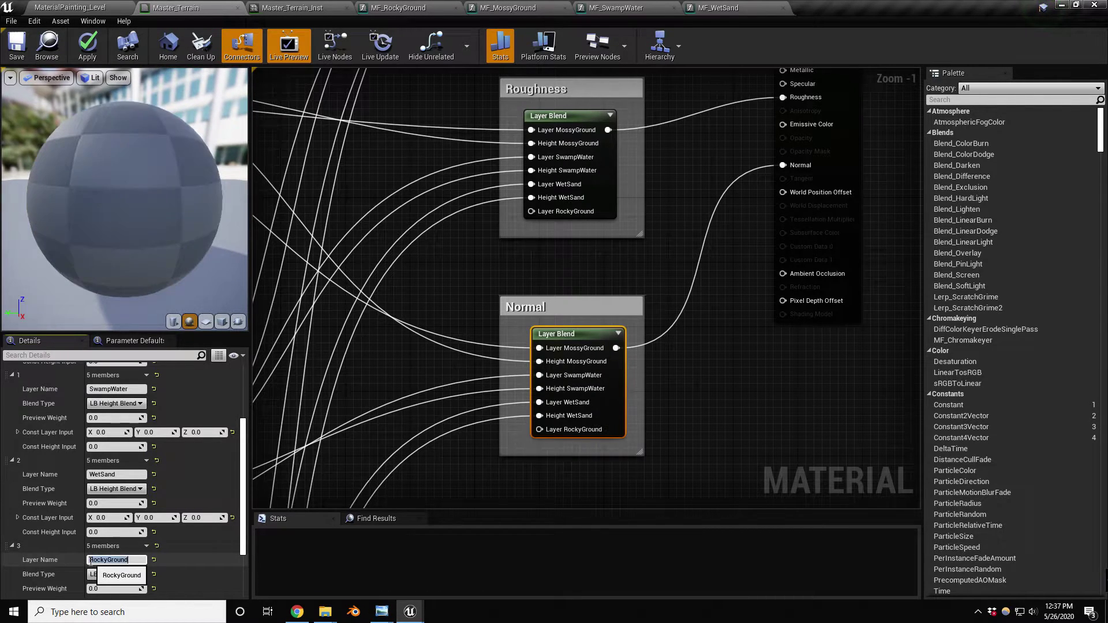
Add a LinearInterpolate node below WorldAlignedBlend, in the empty space above the Base color group.
right_drag(518, 227, 566, 502)
right_drag(490, 177, 698, 441)
right_drag(629, 276, 576, 321)
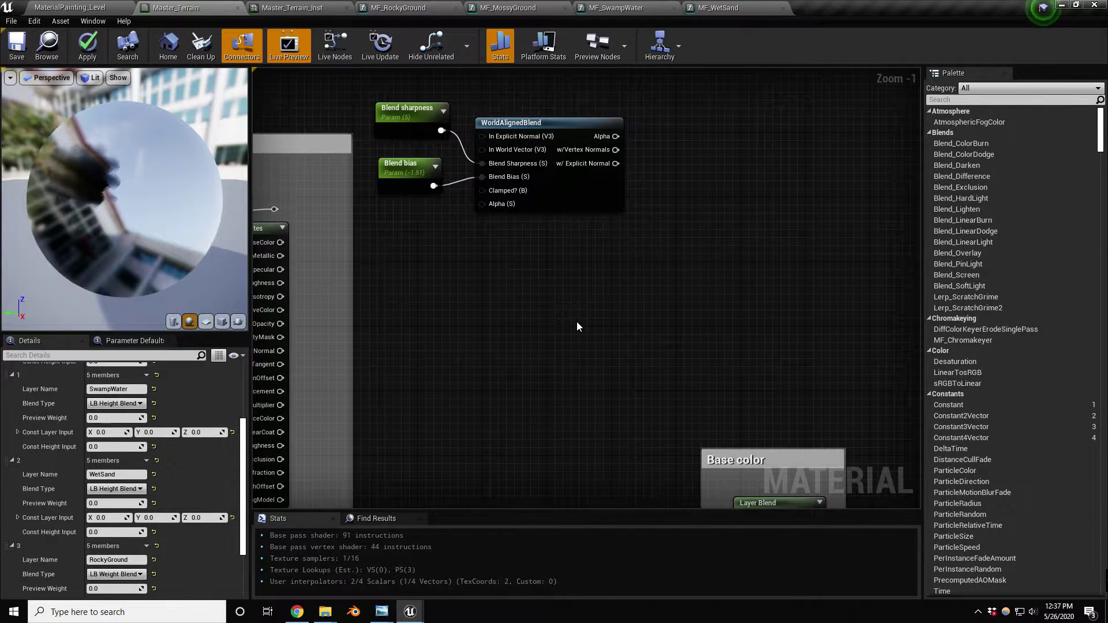
right_click(614, 264)
text(ler)
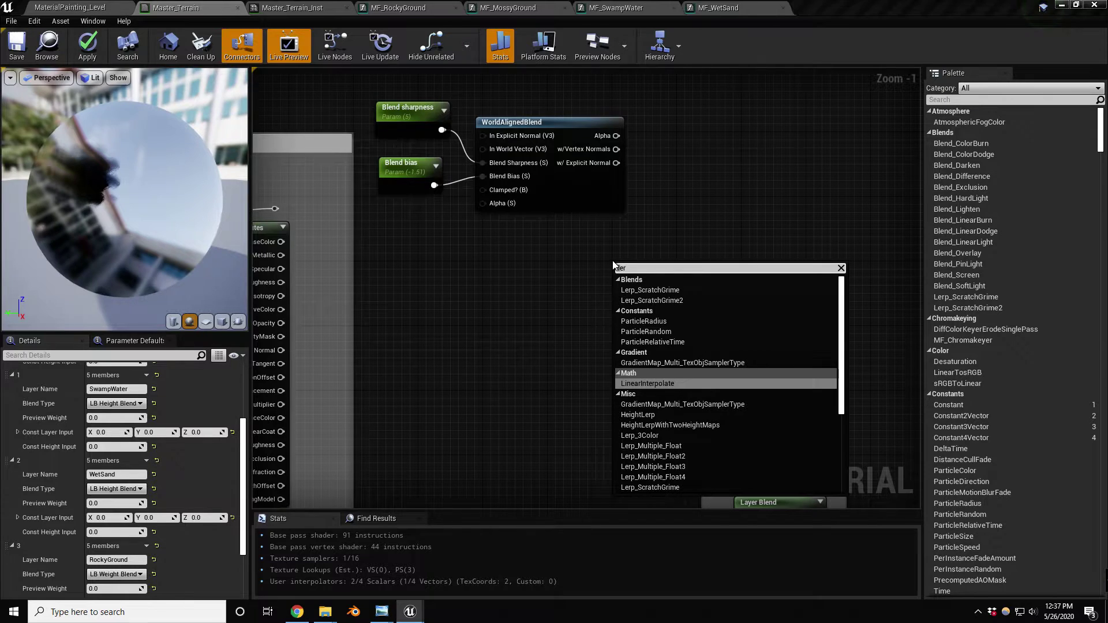
key(BackSpace)
key(BackSpace)
text(iner)
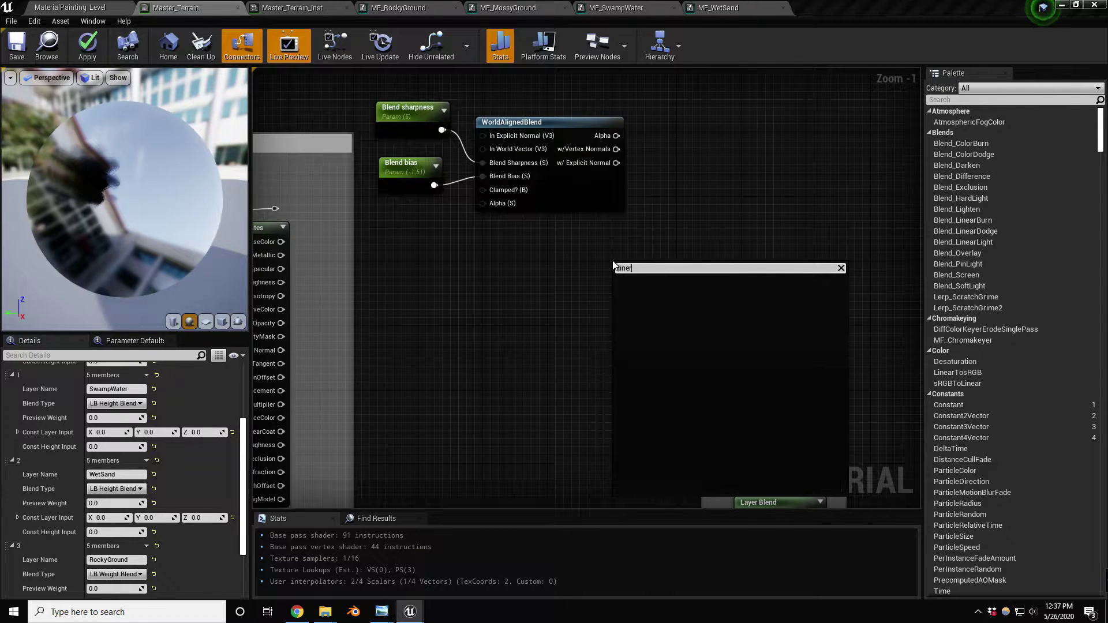
key(BackSpace)
text(ar)
key(Return)
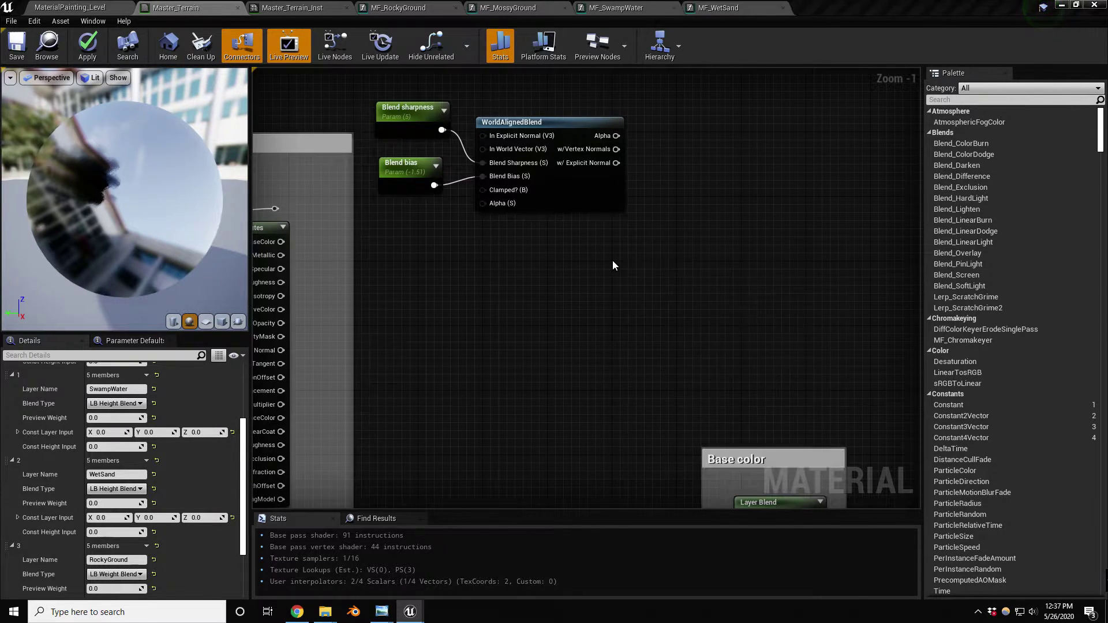
right_drag(645, 212, 574, 215)
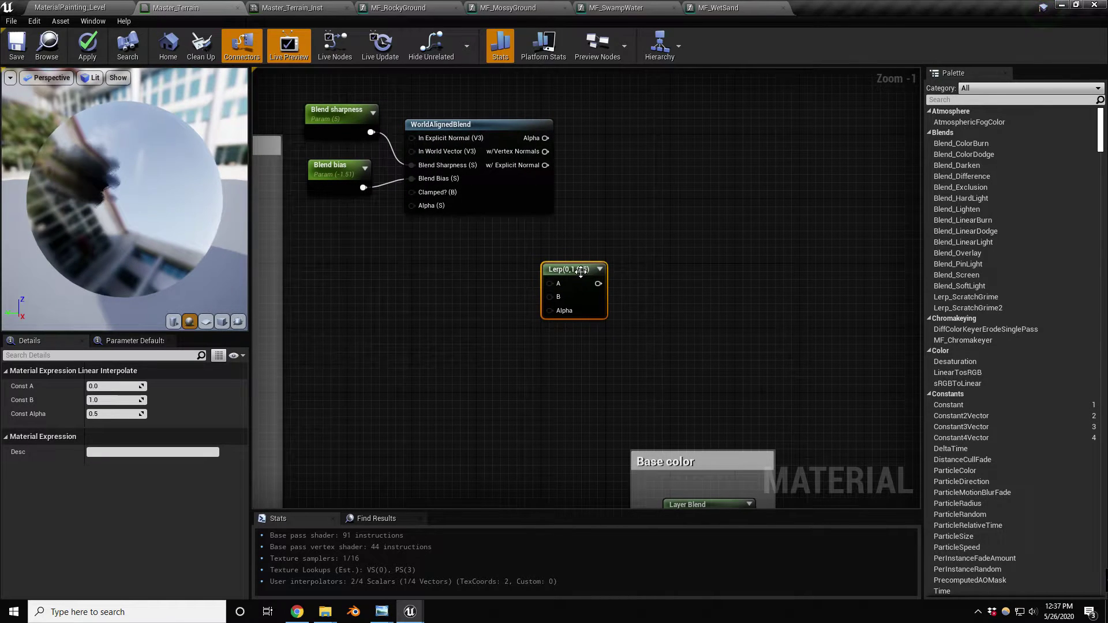
drag(579, 272, 596, 249)
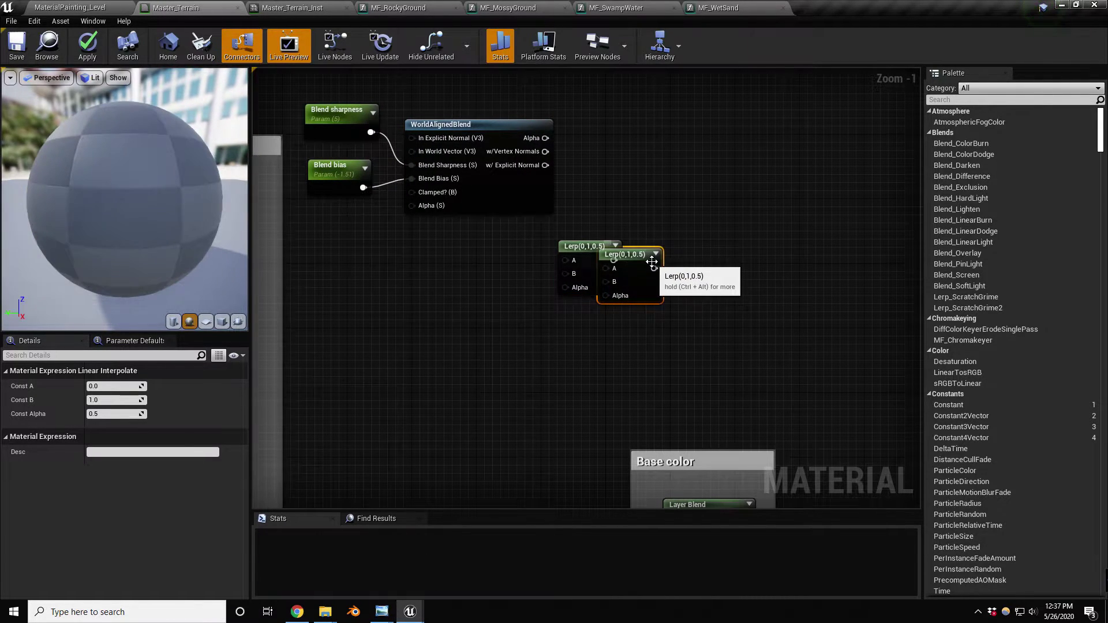
Duplicate the Lerp node twice and stack the three Lerp nodes in a vertical column.
key(ctrl+w)
key(ctrl+w)
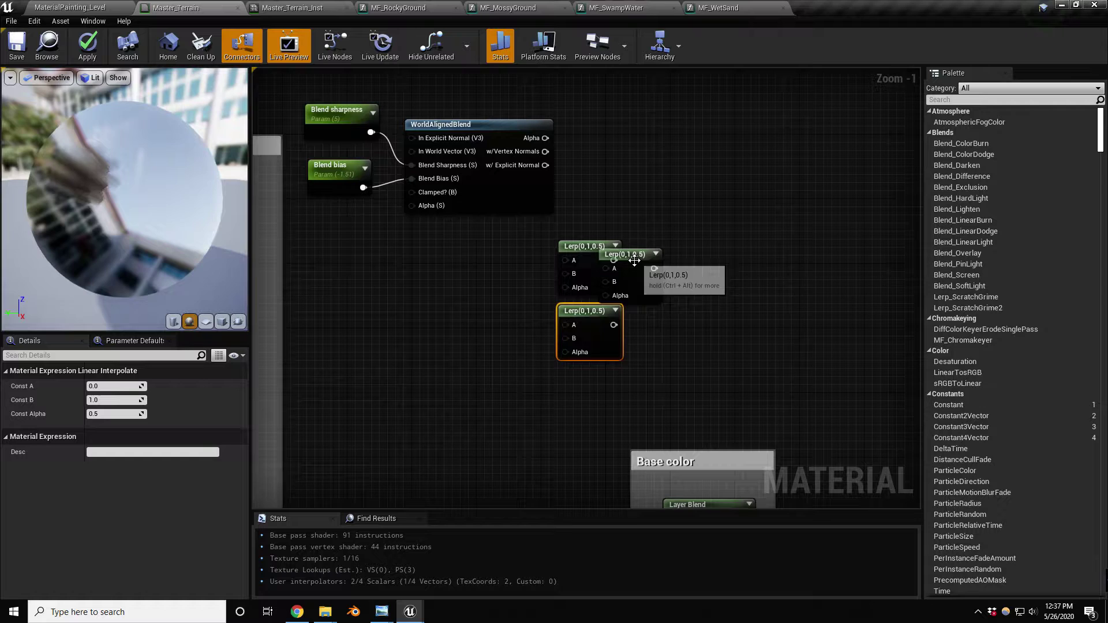
drag(635, 257, 595, 378)
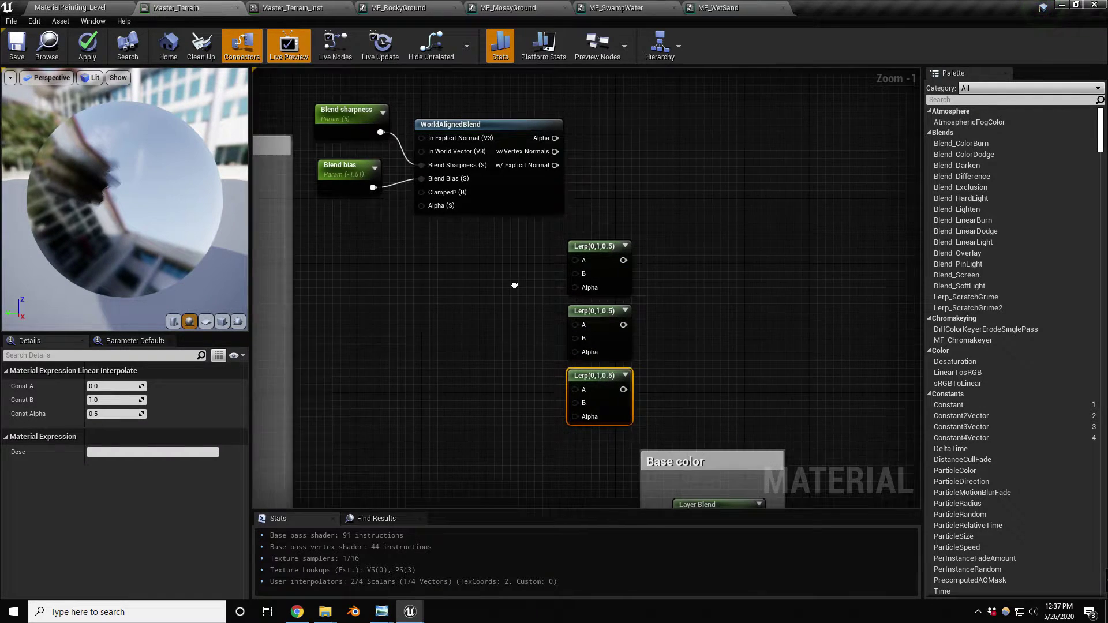
Connect WorldAlignedBlend's Alpha output to the Alpha inputs of the upper and middle Lerp nodes.
right_drag(514, 284, 689, 248)
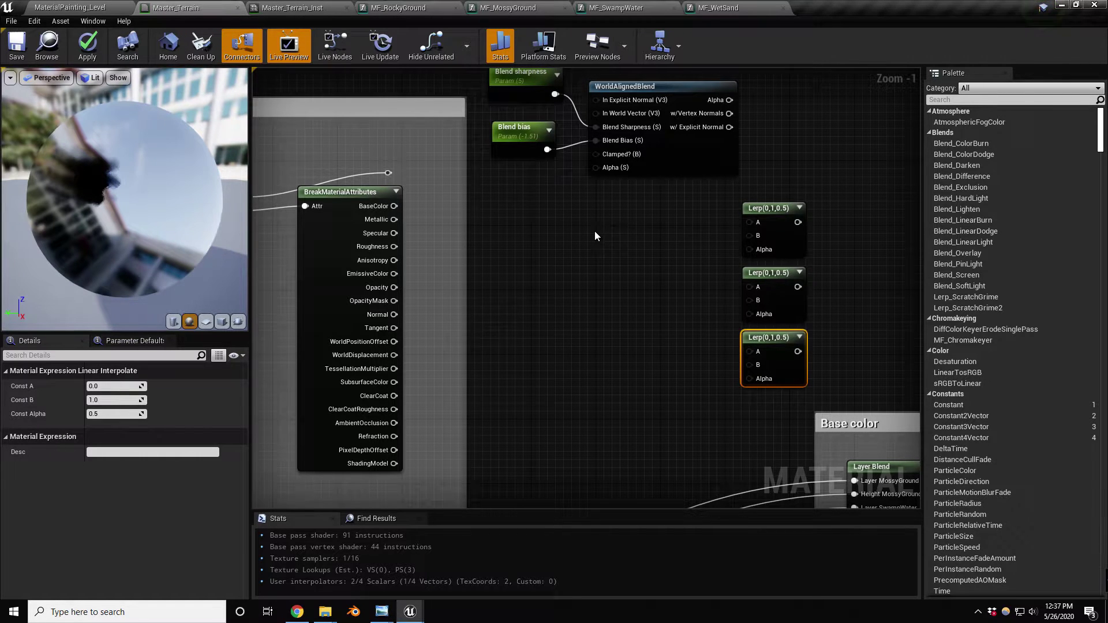
right_drag(550, 236, 927, 242)
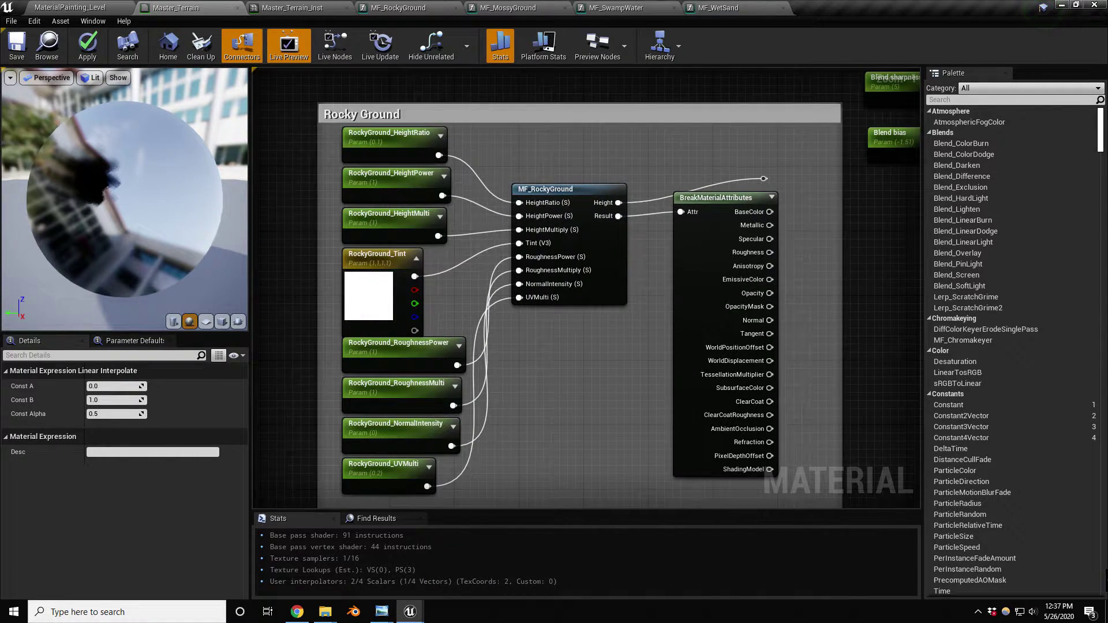
right_drag(850, 155, 429, 258)
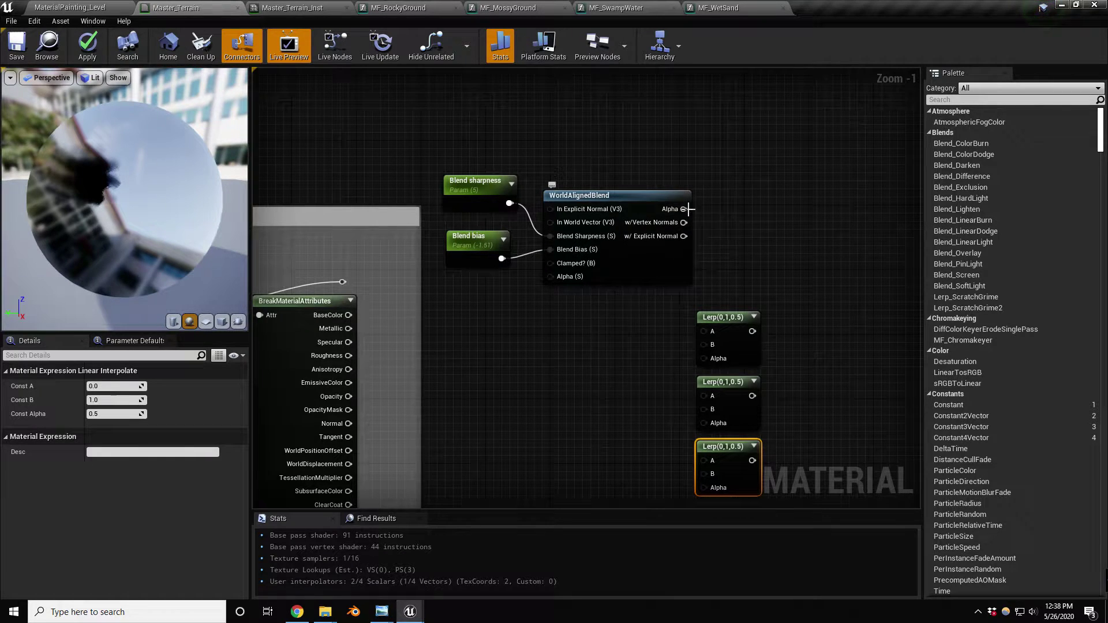
right_drag(690, 209, 697, 141)
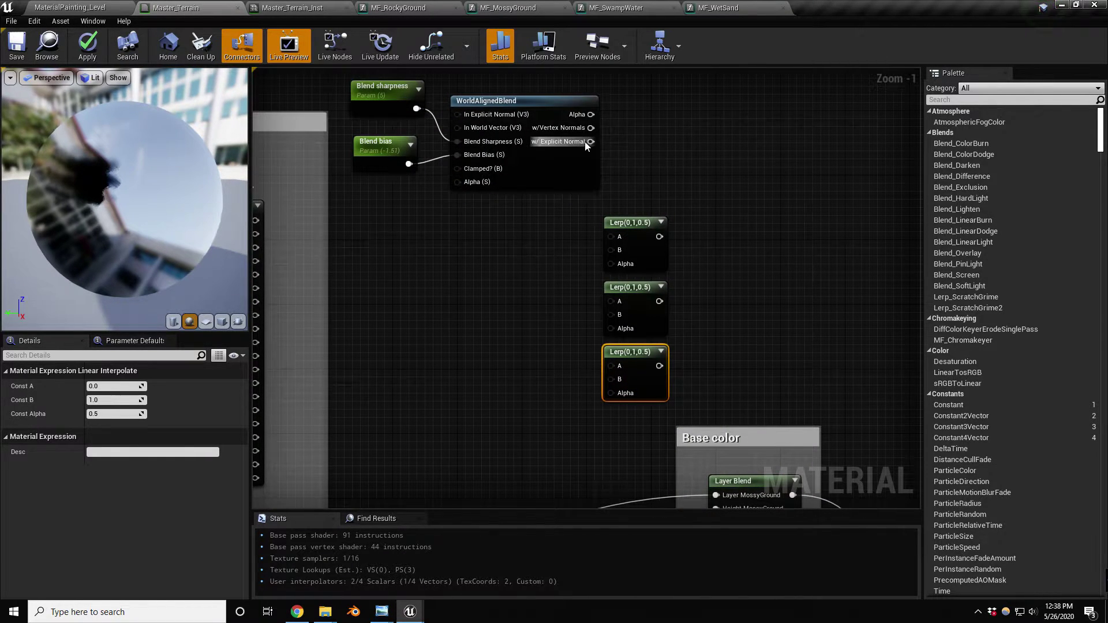
drag(591, 115, 611, 265)
drag(631, 222, 641, 223)
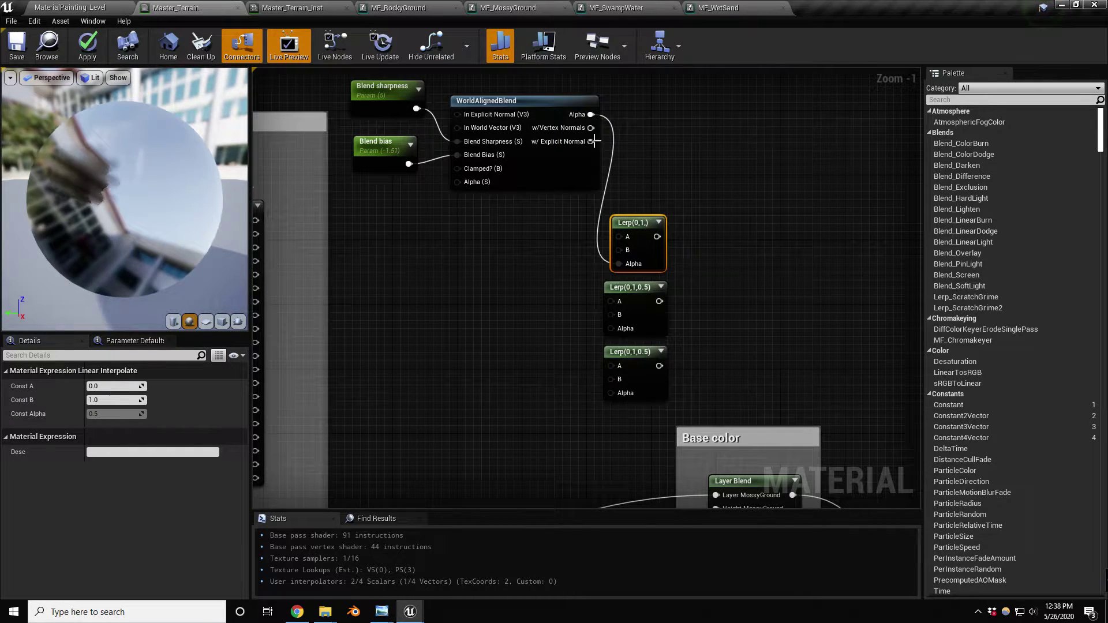
drag(591, 114, 612, 327)
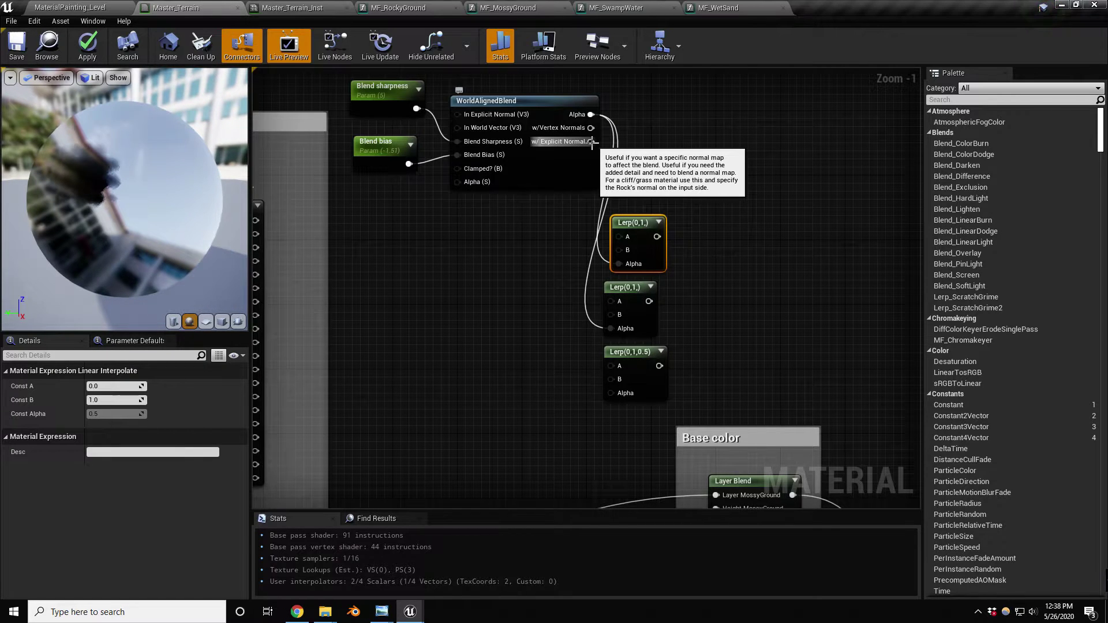
Try WorldAlignedBlend's Alpha output on the bottom Lerp node's Alpha input and break that link.
drag(592, 142, 567, 364)
click(569, 184)
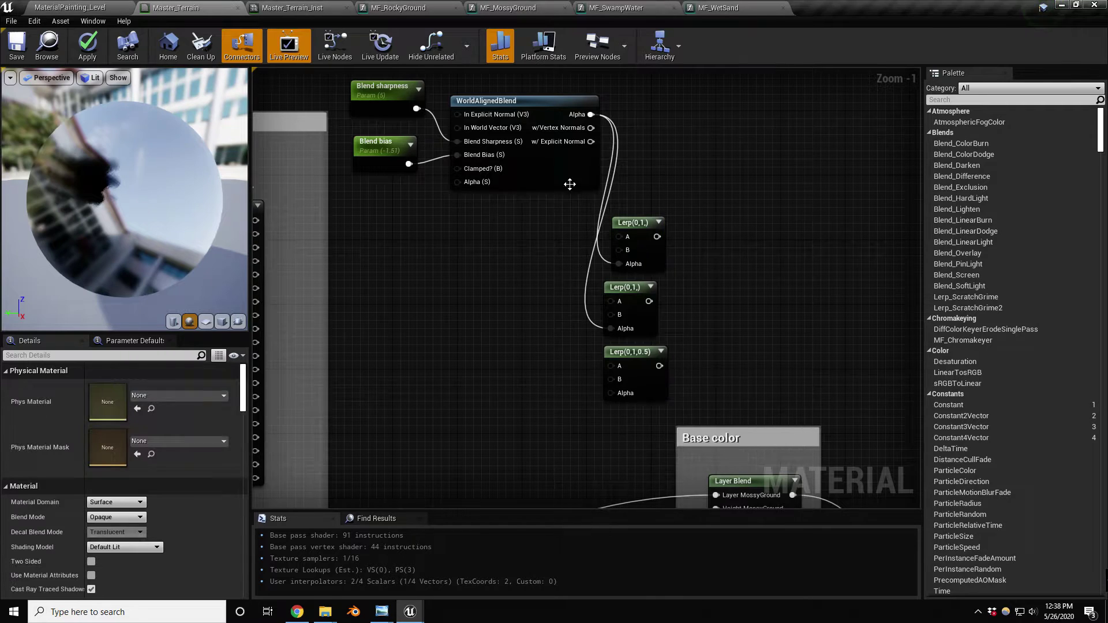
drag(591, 115, 614, 393)
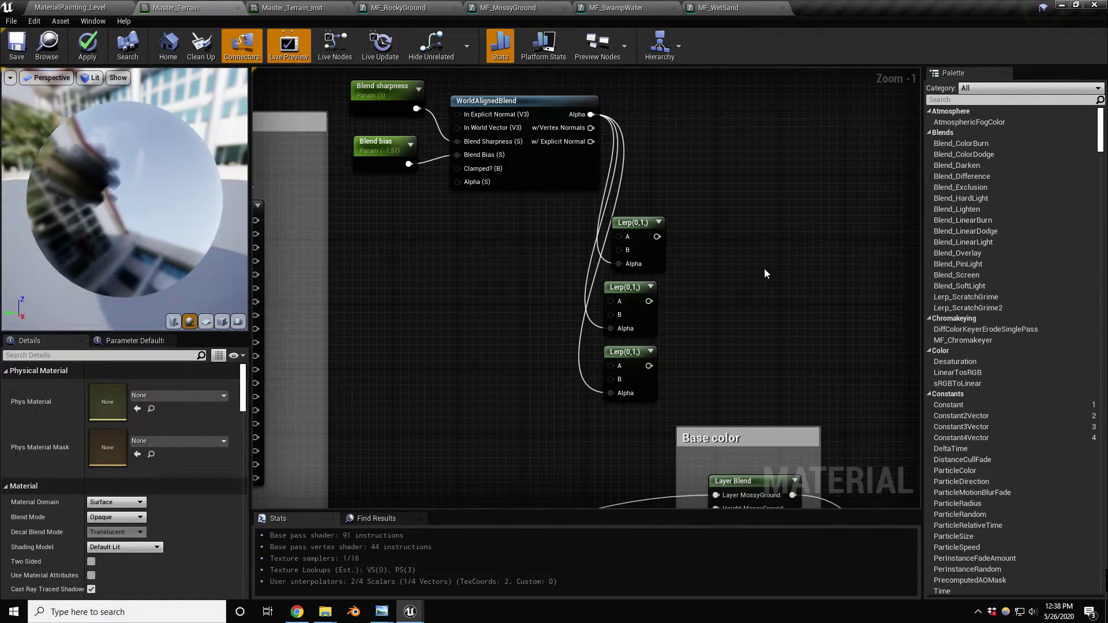
alt+click(581, 362)
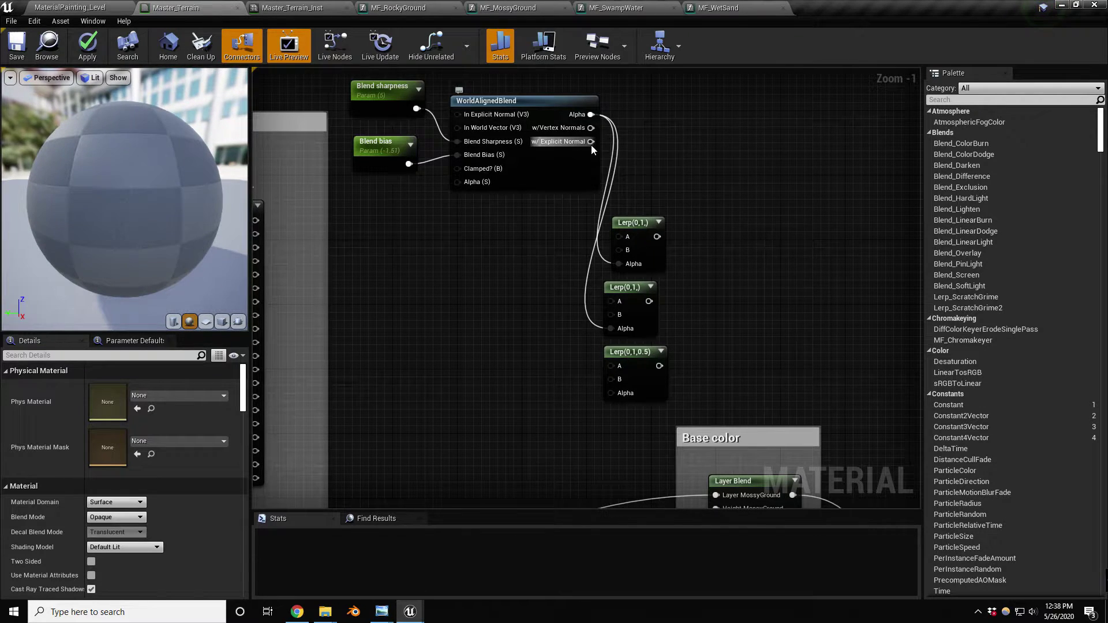
Connect WorldAlignedBlend's w/ Explicit Normal output to the Alpha input of the bottom Lerp node.
drag(591, 144, 612, 391)
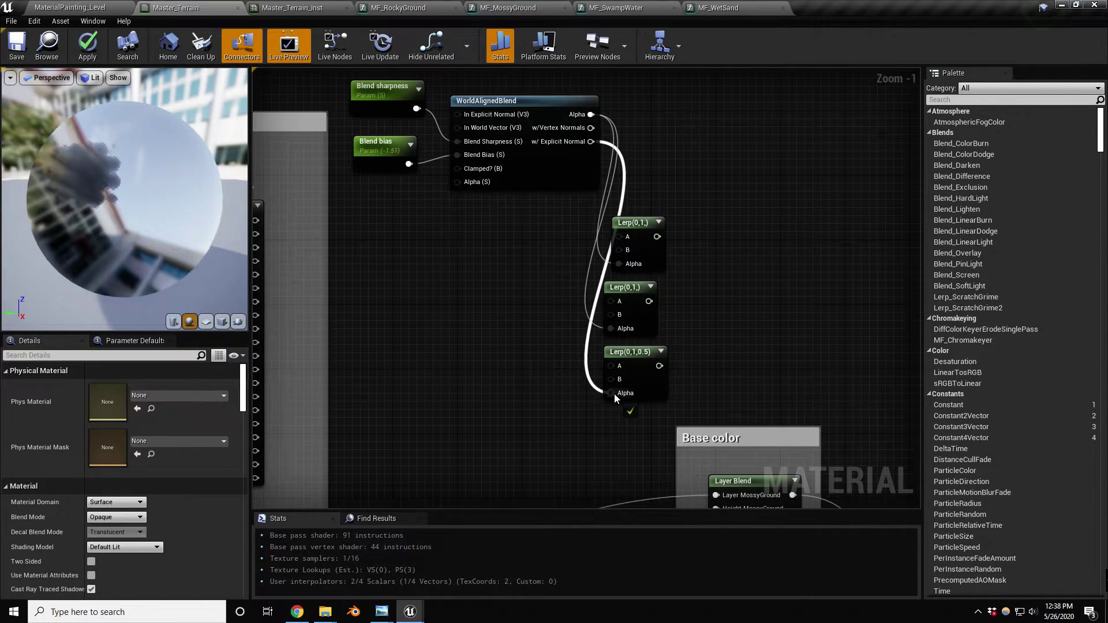
right_drag(565, 333, 608, 254)
scroll(609, 256, down, 2)
Connect the BaseColor outputs of the RockyGround and MossyGround BreakMaterialAttributes nodes to the upper Lerp's A and B inputs respectively.
right_drag(539, 244, 642, 290)
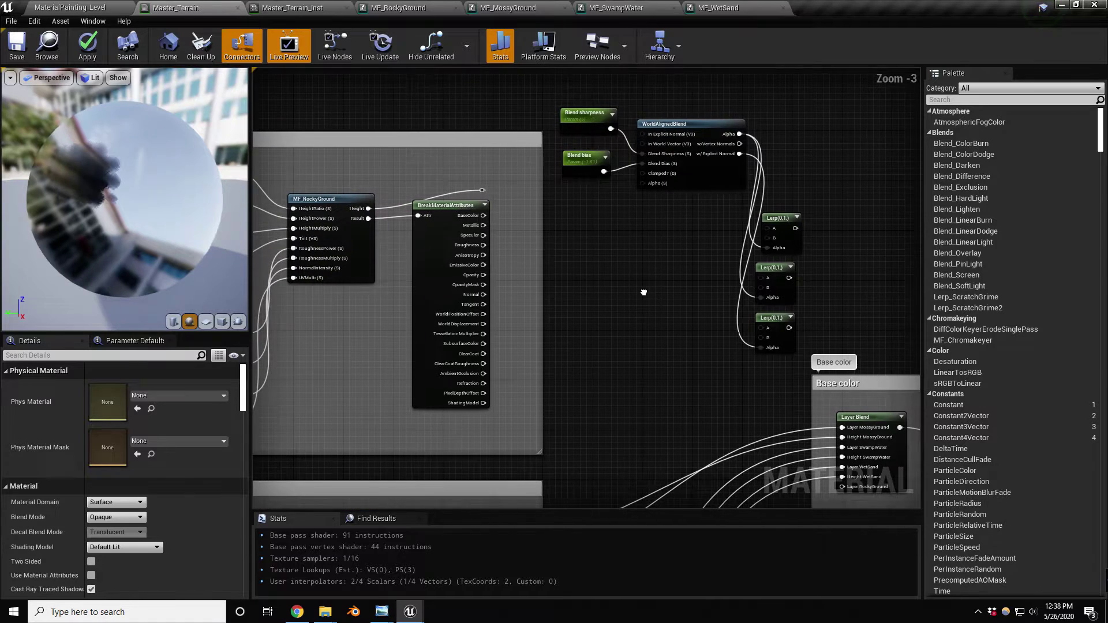
right_drag(528, 187, 583, 175)
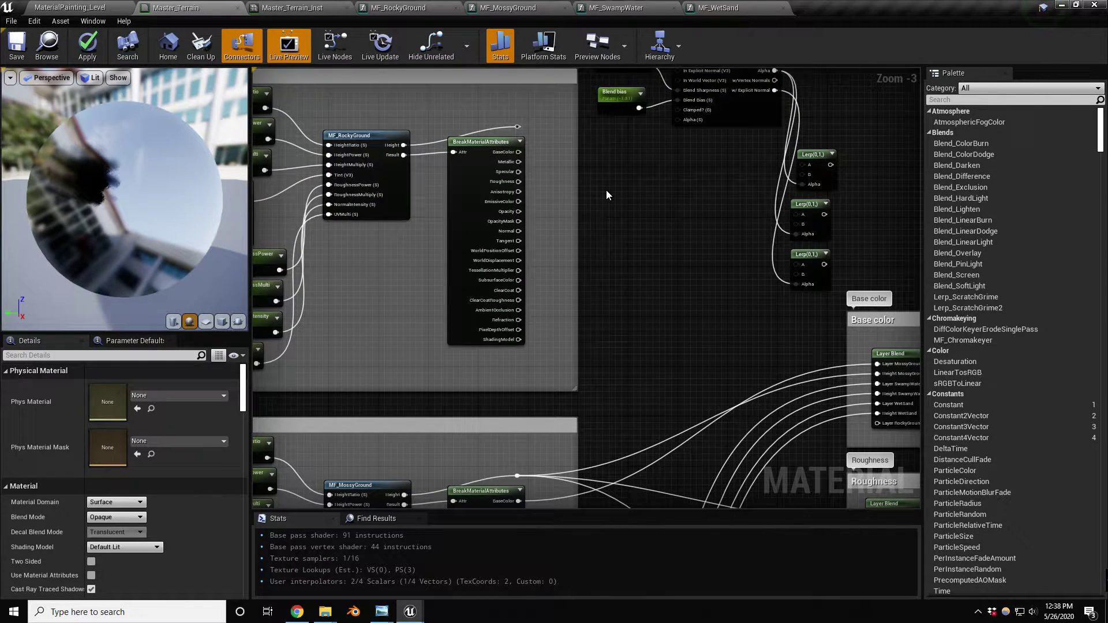
drag(518, 152, 809, 170)
right_drag(658, 300, 648, 236)
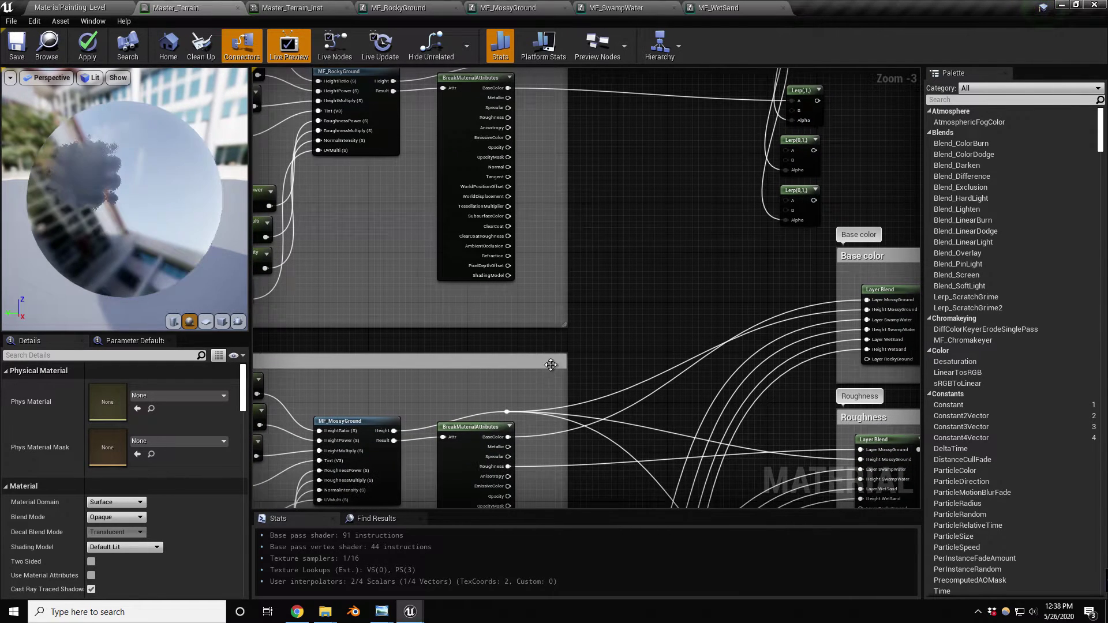
drag(508, 437, 793, 109)
Connect the Roughness outputs of the RockyGround and MossyGround BreakMaterialAttributes nodes to the middle Lerp's A and B inputs respectively.
right_drag(433, 317, 618, 277)
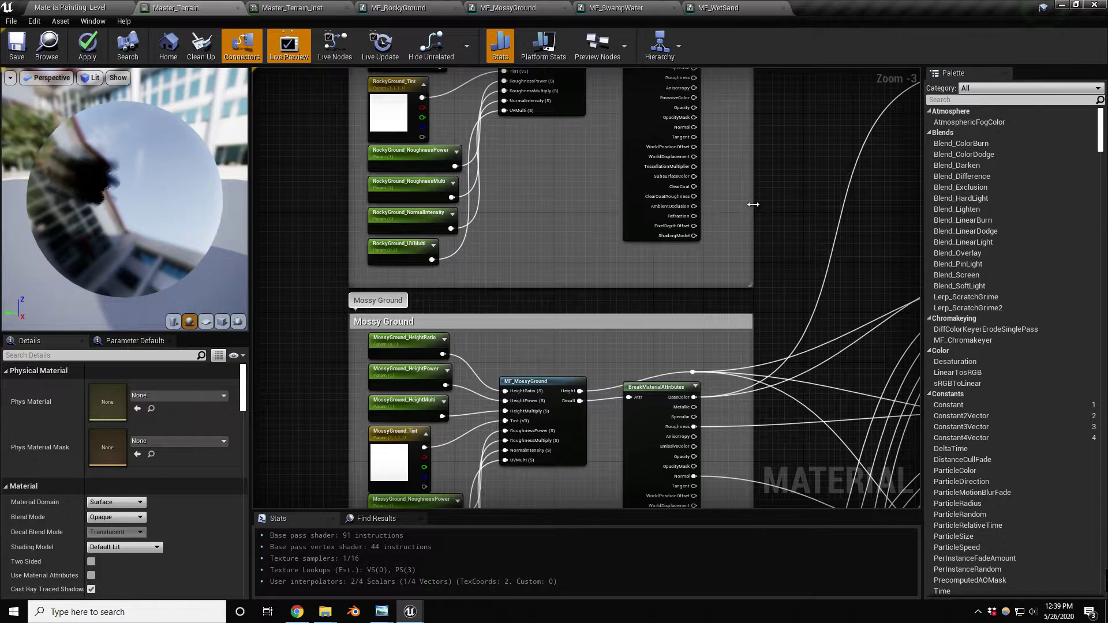
right_drag(753, 205, 531, 288)
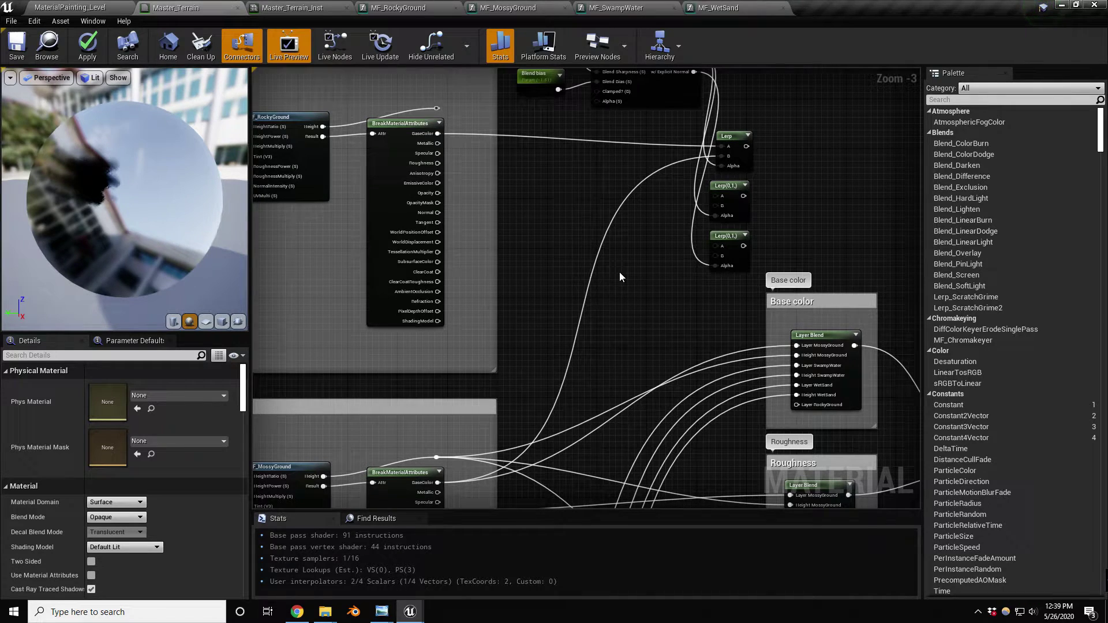
right_drag(536, 223, 496, 225)
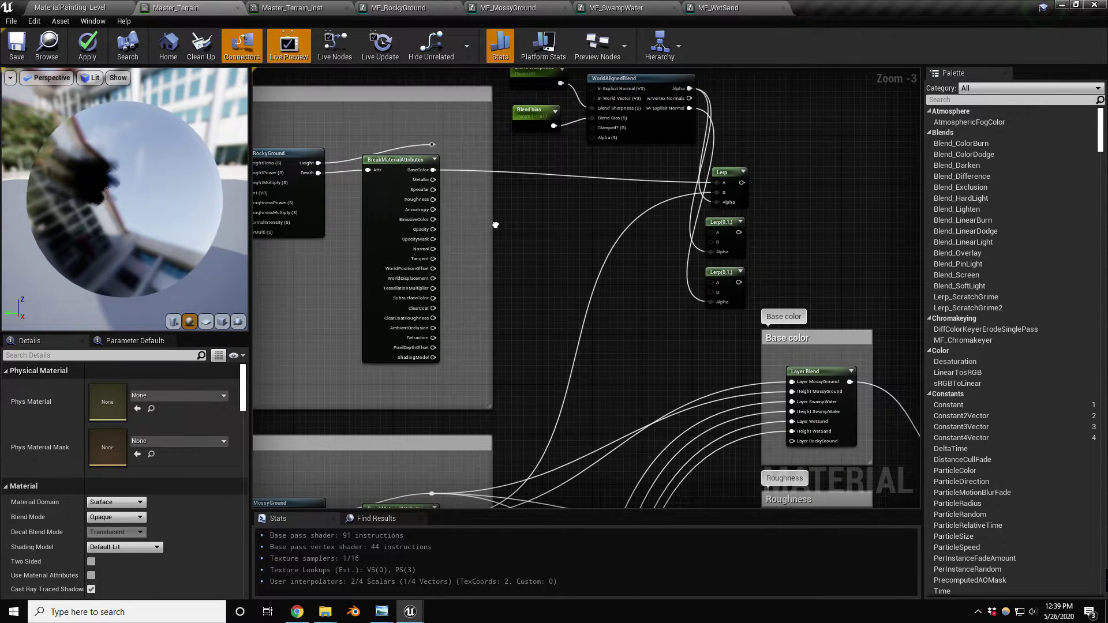
drag(433, 199, 712, 233)
right_drag(640, 365, 660, 172)
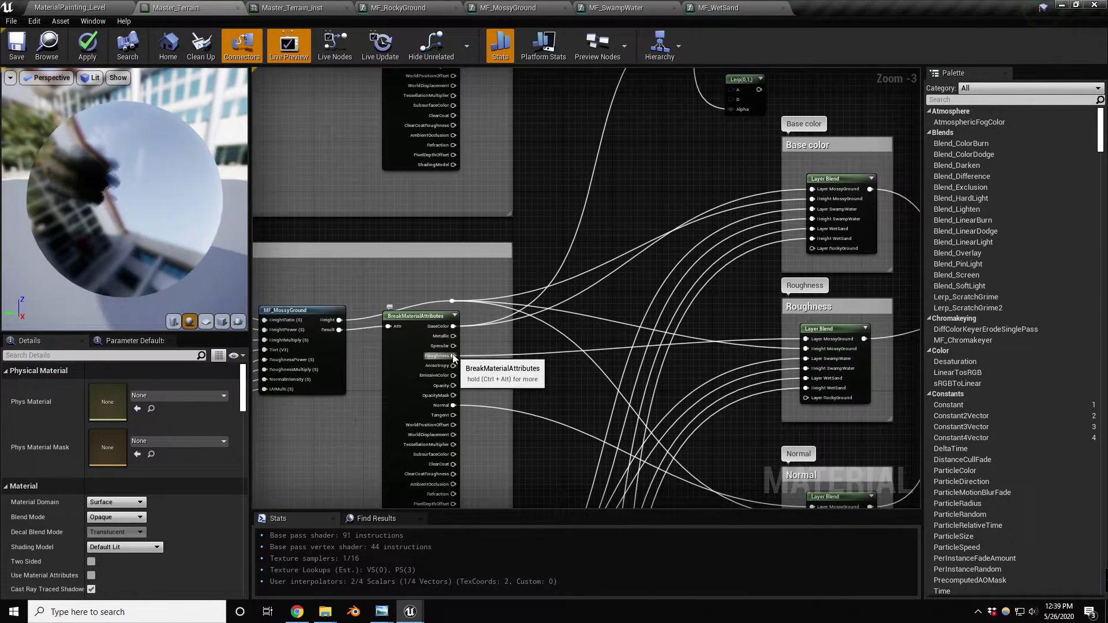
drag(453, 356, 734, 297)
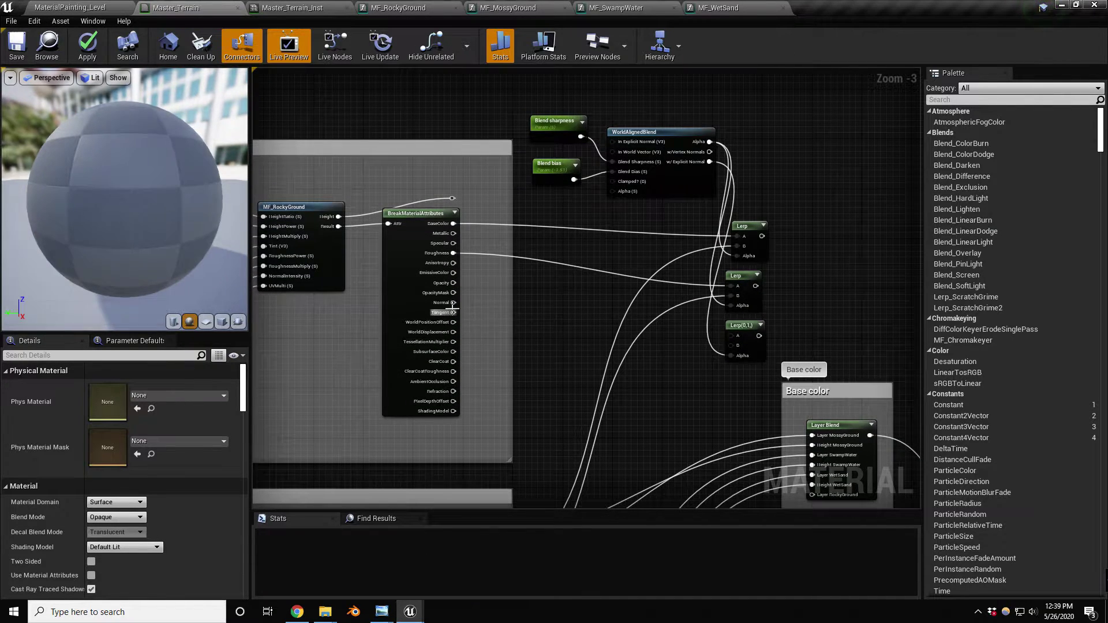
Connect the Normal outputs of the RockyGround and MossyGround BreakMaterialAttributes nodes to the bottom Lerp's A and B inputs respectively.
drag(453, 302, 732, 336)
right_drag(647, 406, 696, 3)
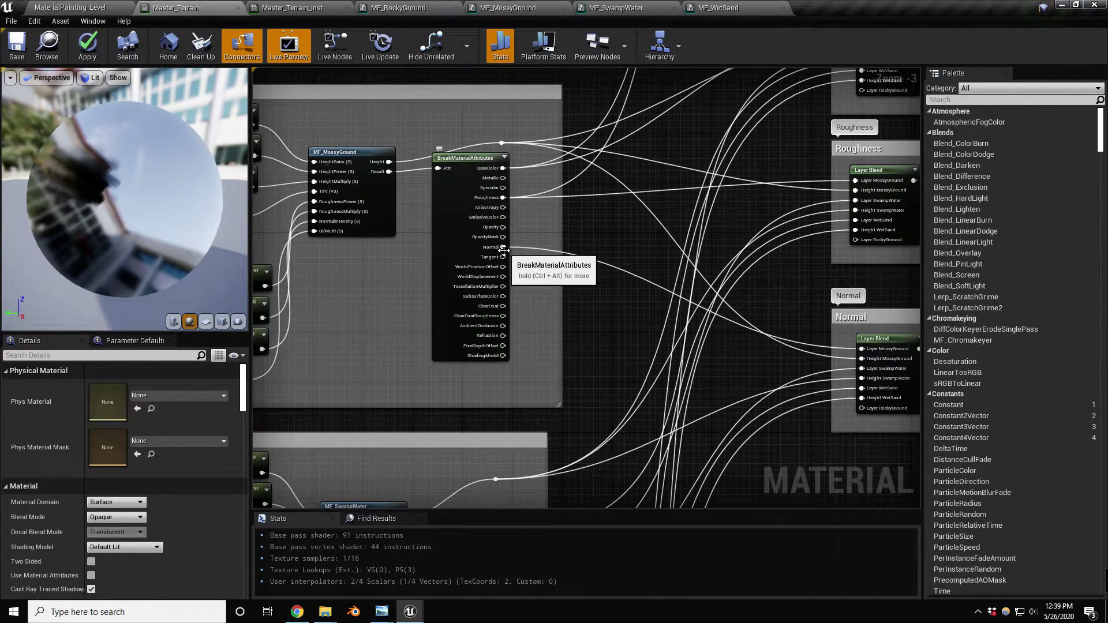
drag(503, 248, 786, 218)
Connect the upper, middle and bottom Lerp outputs to the Layer RockyGround inputs of the Base color, Roughness and Normal Layer Blends.
right_drag(785, 252, 559, 265)
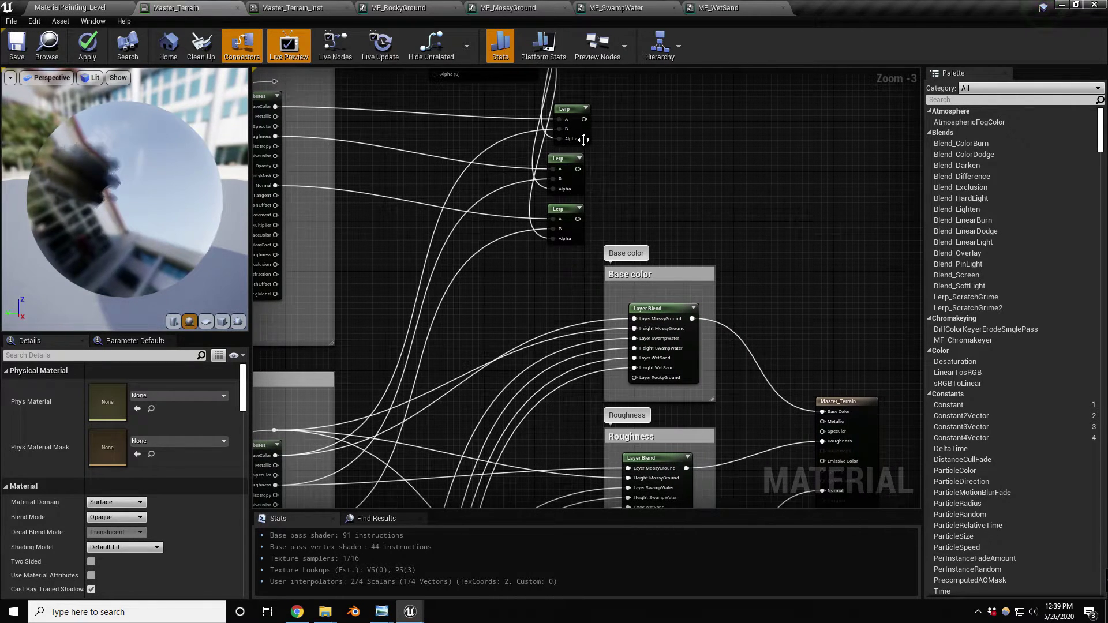
drag(584, 119, 637, 378)
drag(577, 168, 632, 390)
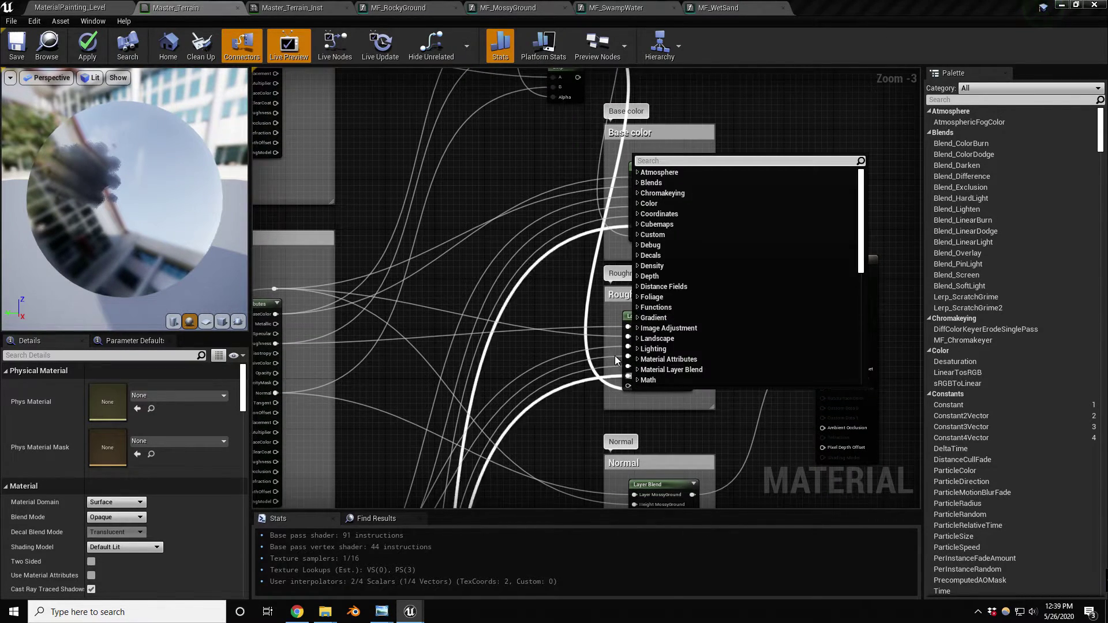
right_drag(547, 141, 535, 207)
drag(570, 91, 617, 449)
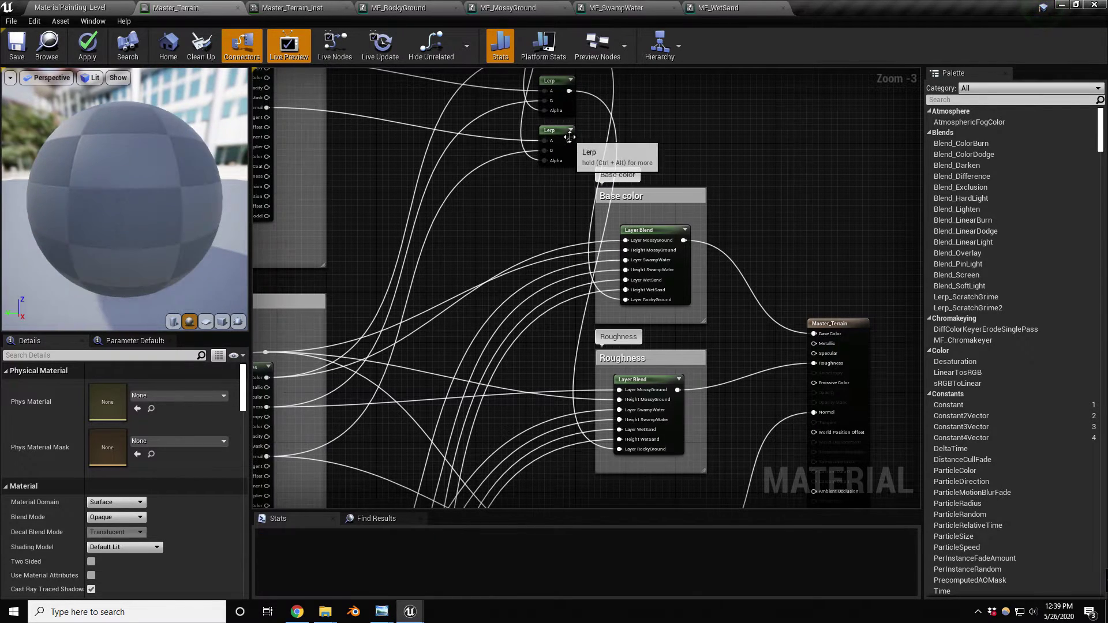
drag(567, 141, 626, 299)
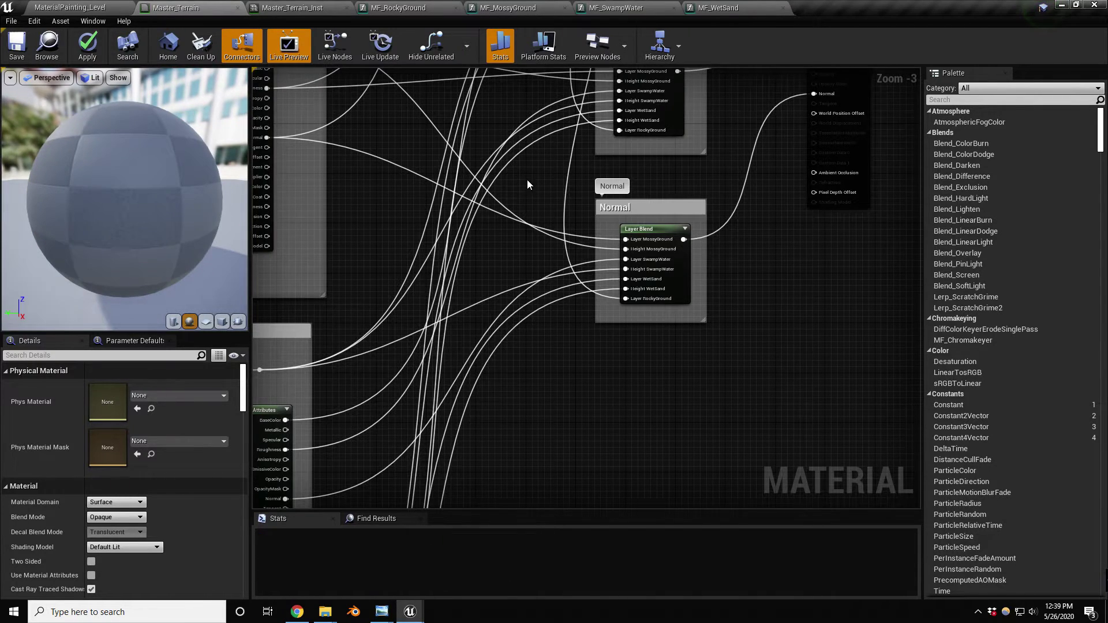
Save the Master_Terrain material with the new Lerp connections.
right_drag(520, 152, 551, 507)
right_drag(519, 268, 572, 434)
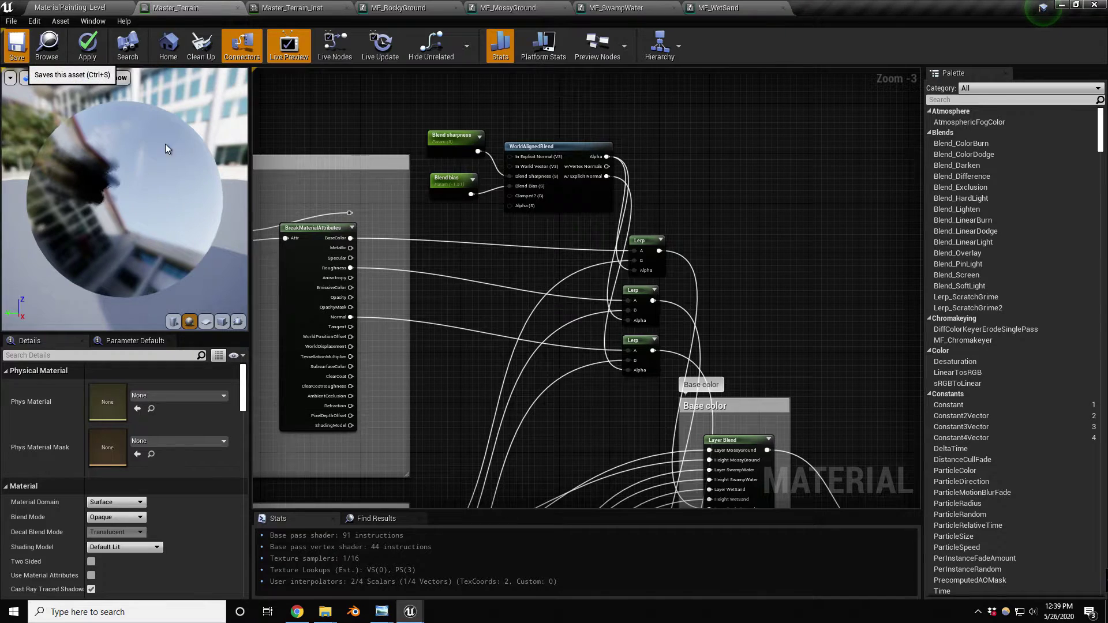
click(17, 46)
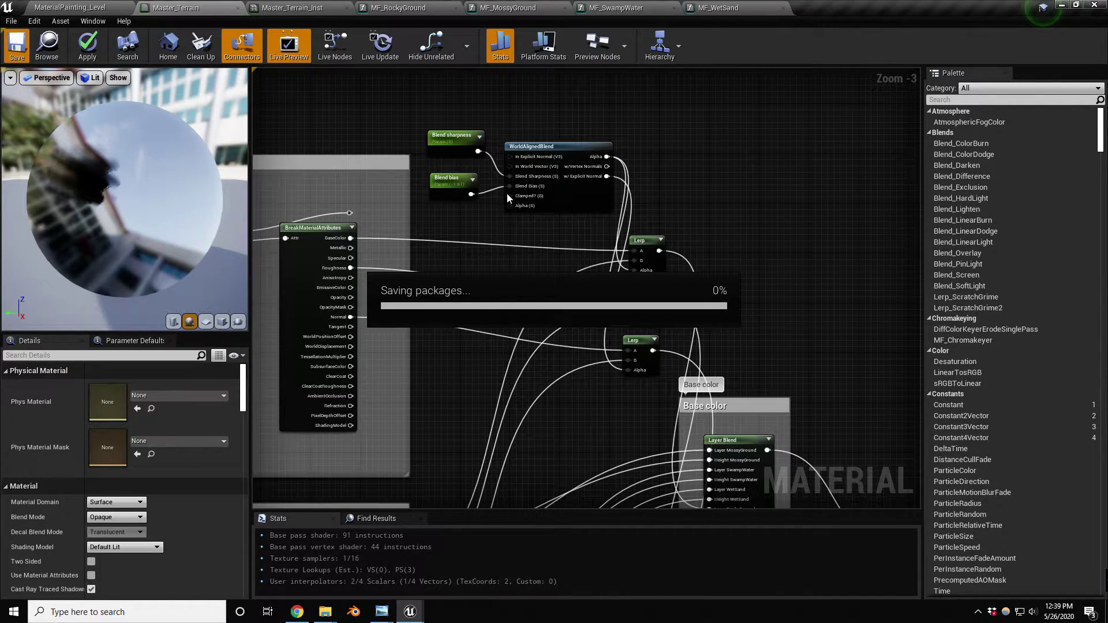
Try WorldAlignedBlend's Alpha output on the bottom Lerp's Alpha input, save the material, and restore the w/ Explicit Normal link.
drag(607, 156, 631, 371)
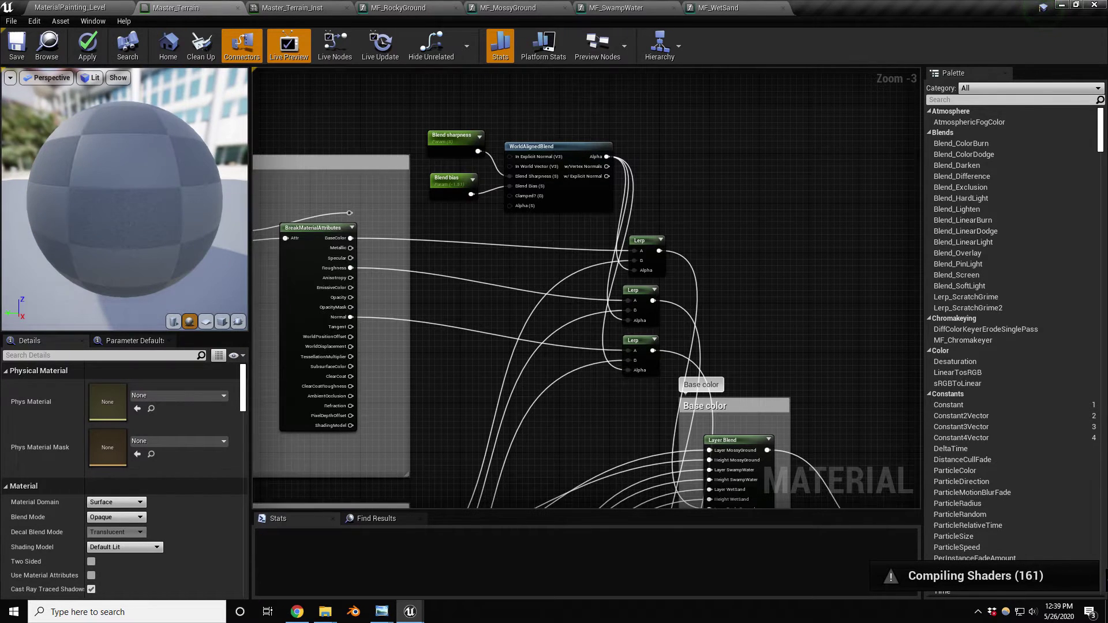
right_drag(632, 369, 528, 189)
click(18, 55)
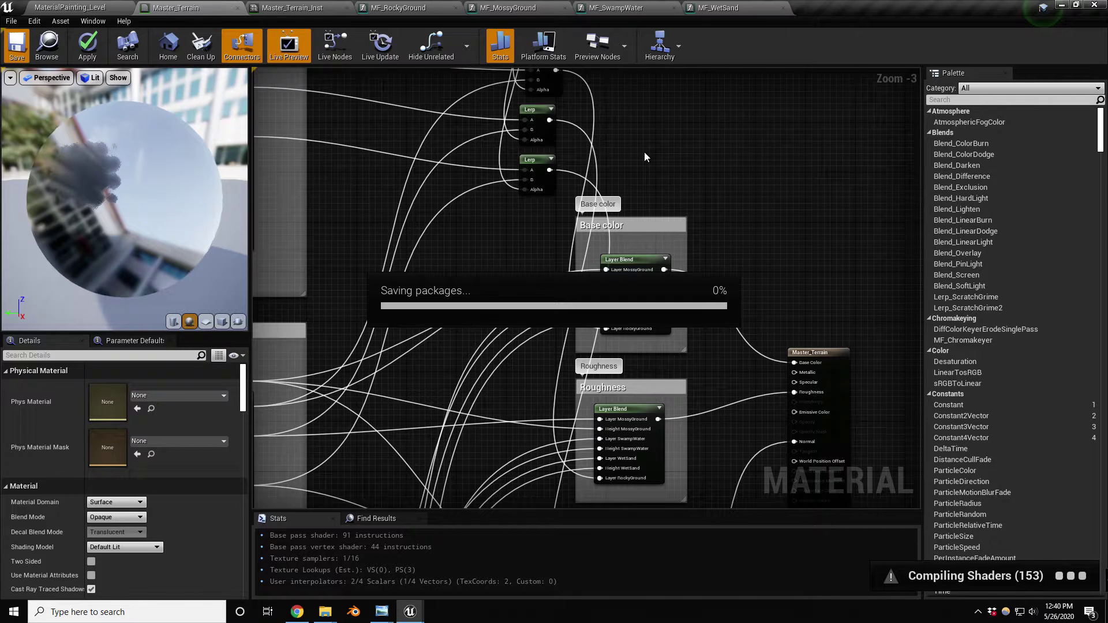
right_drag(640, 154, 682, 252)
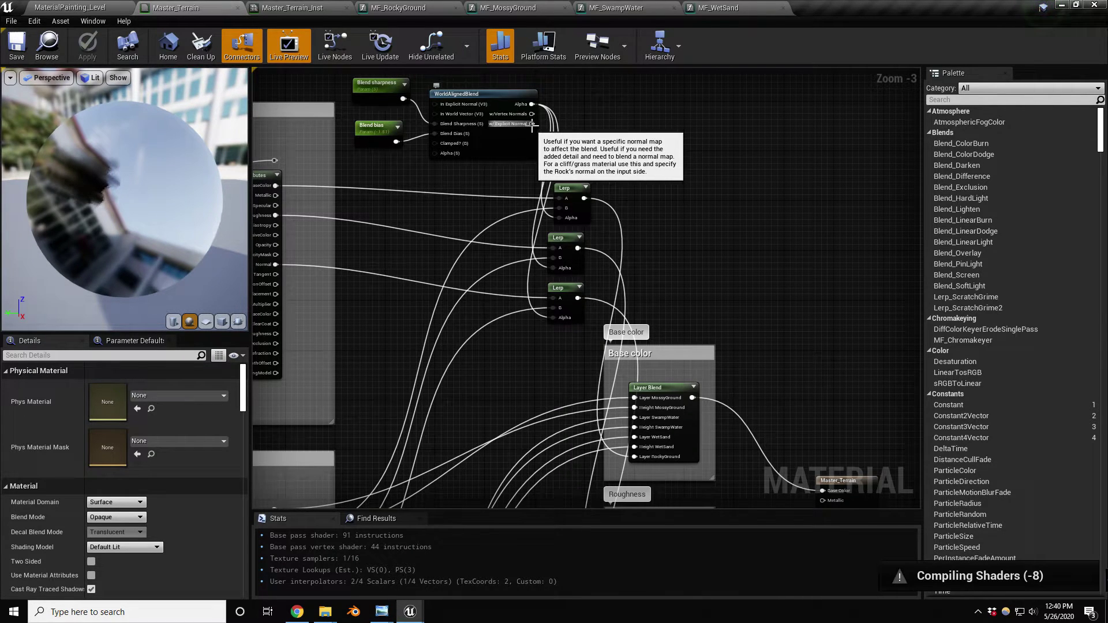
drag(531, 125, 555, 318)
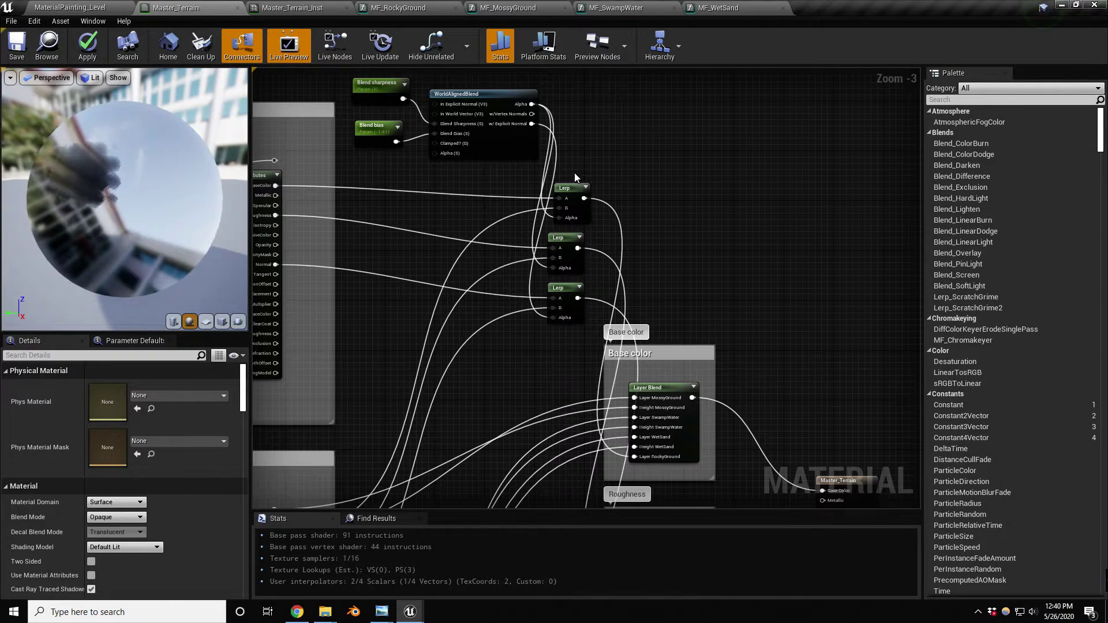
Shift the upper two Lerp nodes slightly right and move the three Layer Blend groups and the Master_Terrain result node further right.
drag(575, 173, 603, 185)
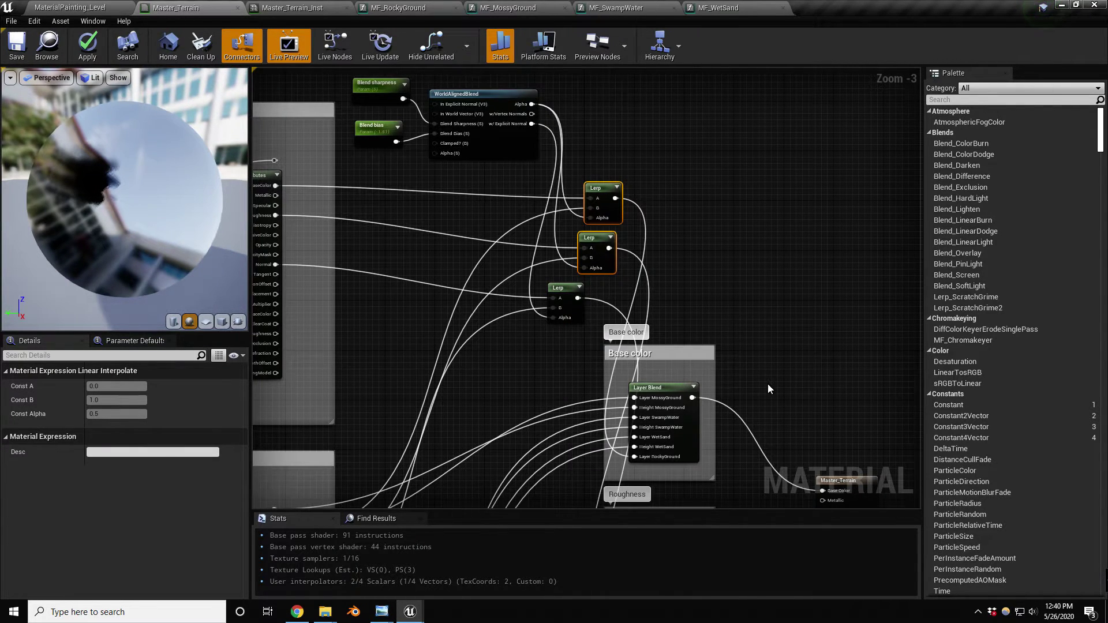
right_drag(767, 383, 680, 114)
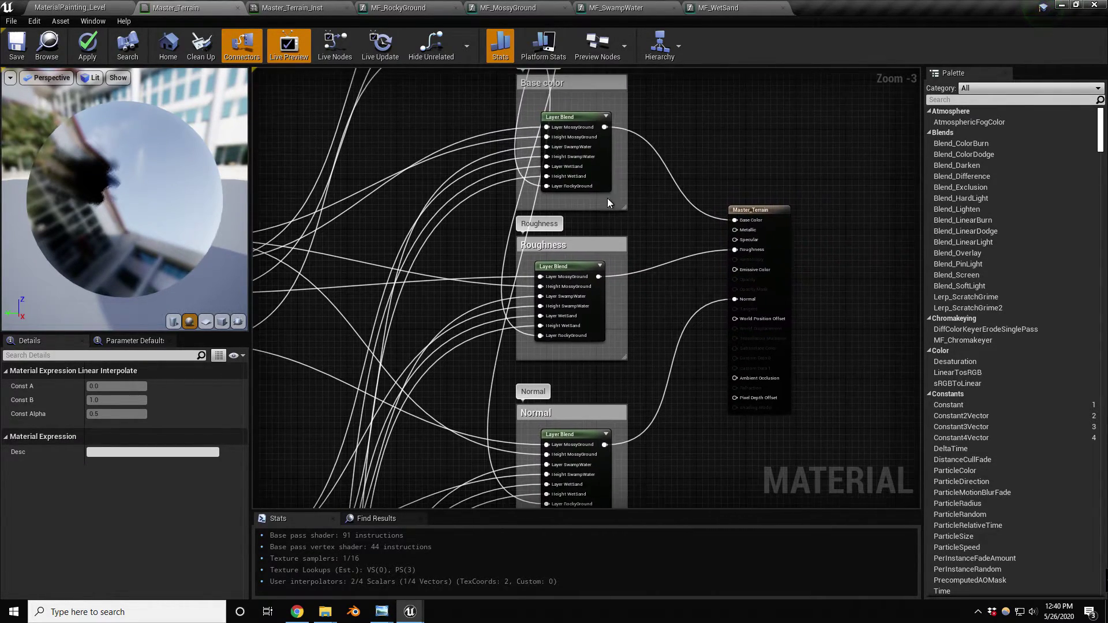
scroll(607, 202, down, 1)
click(579, 96)
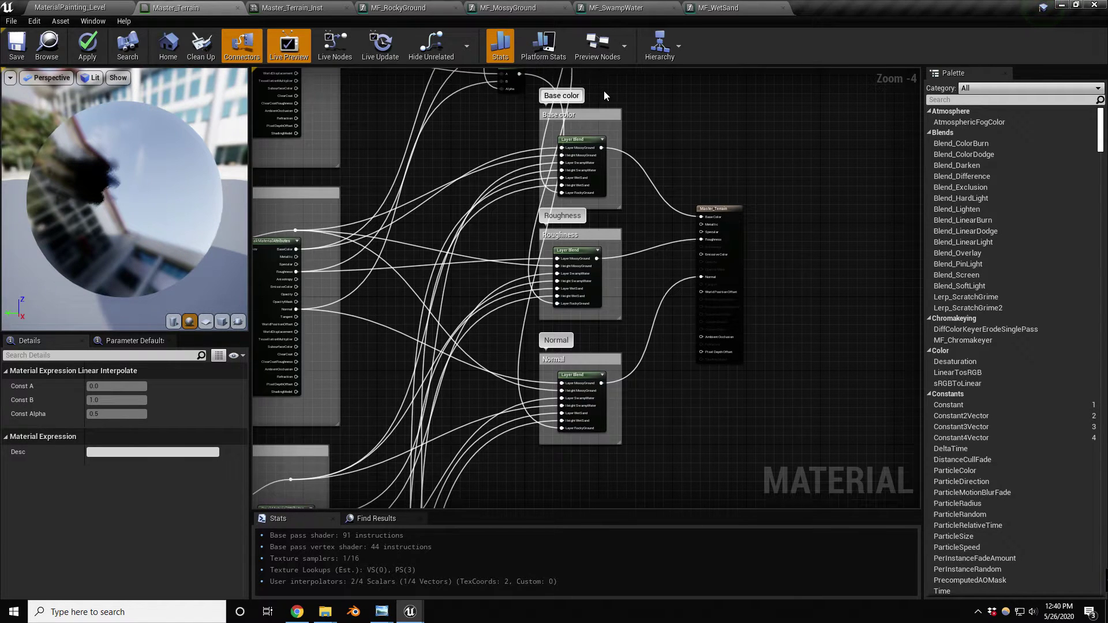
drag(600, 85, 729, 428)
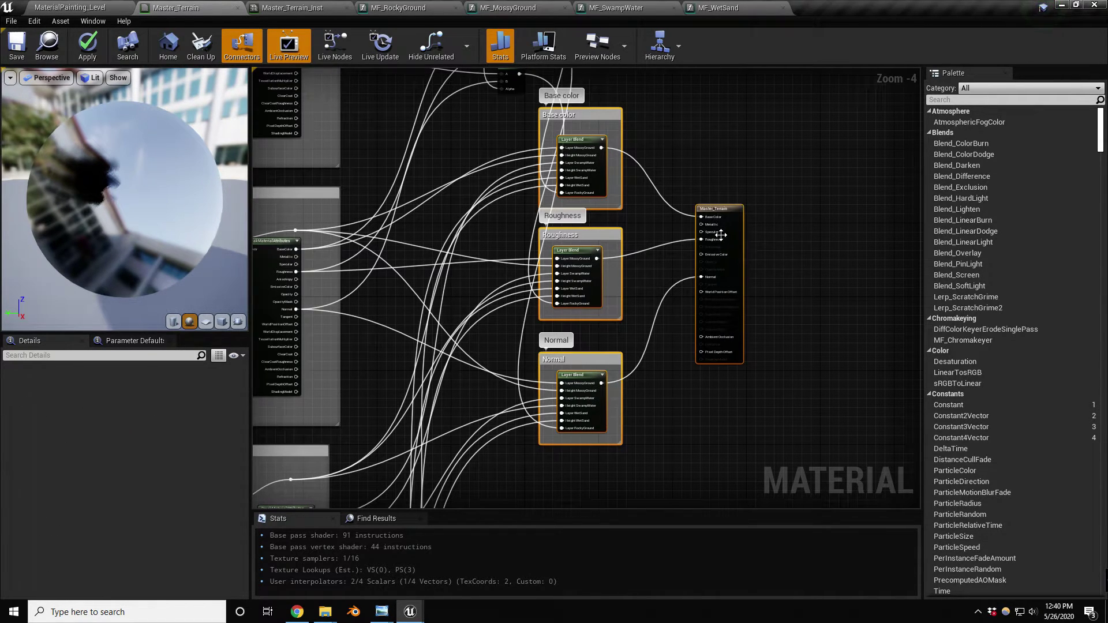
drag(717, 214, 831, 204)
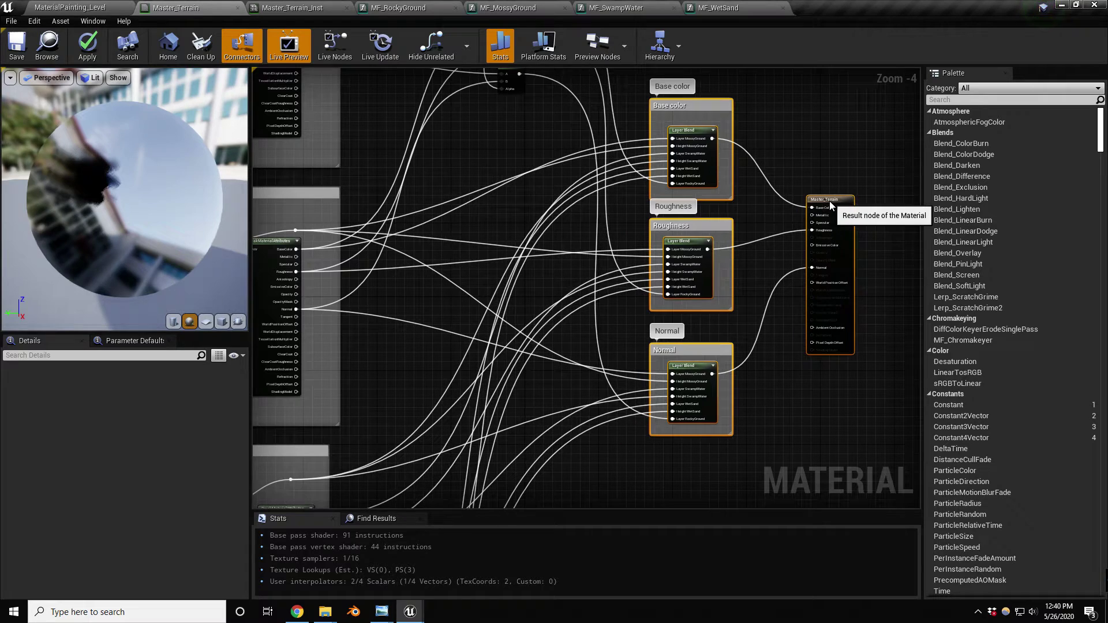
Save the rearranged Master_Terrain material.
right_drag(524, 176, 719, 372)
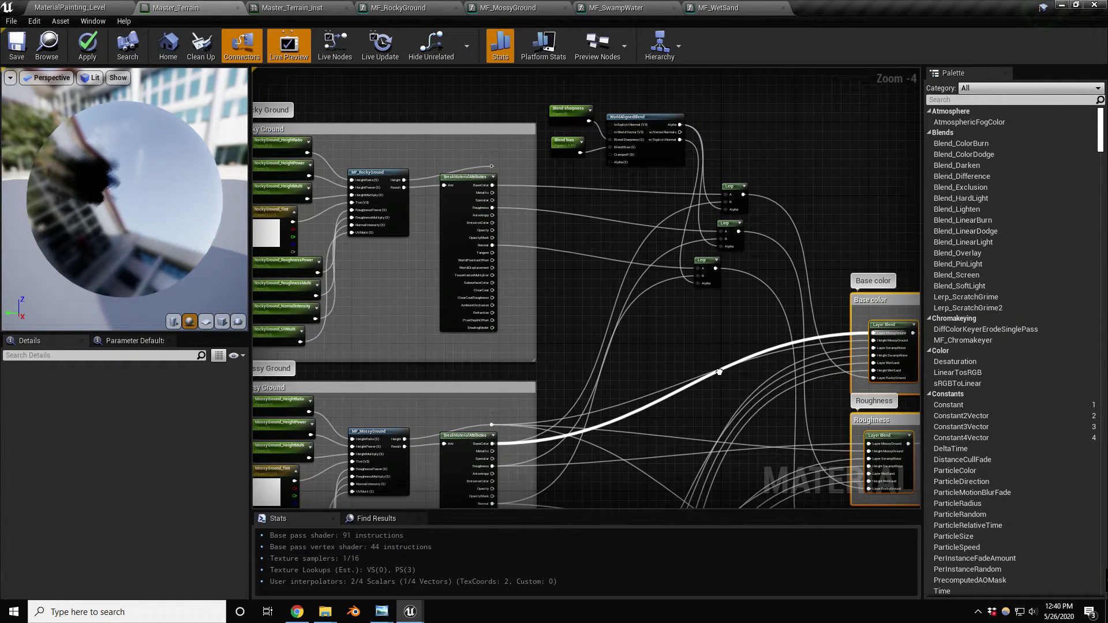
right_drag(712, 345, 591, 203)
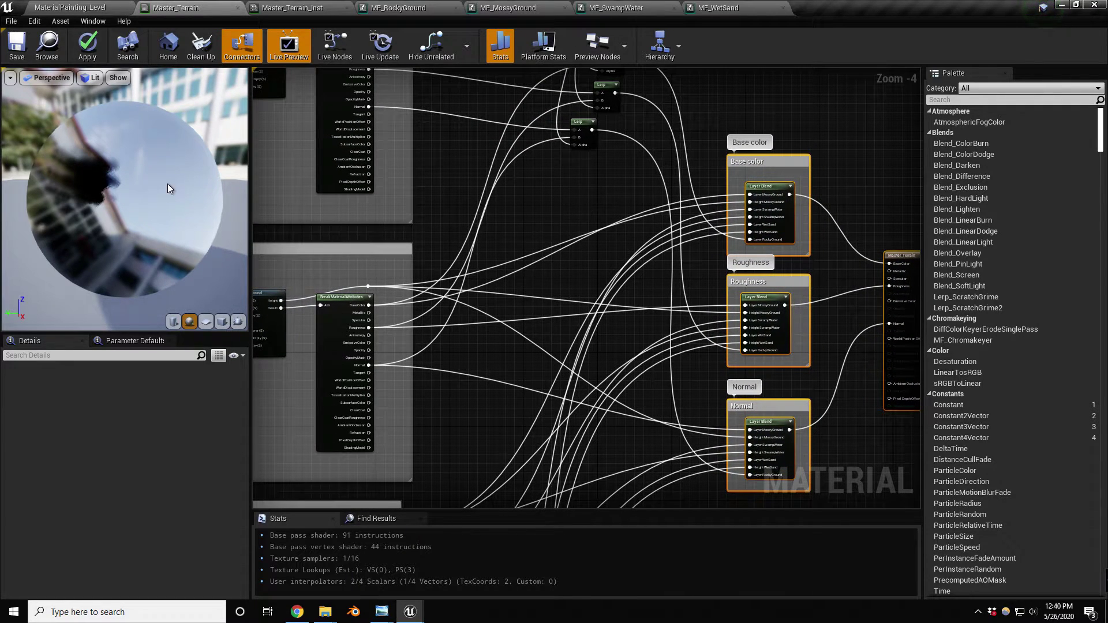
click(17, 46)
Switch to MaterialPainting_Level and check the target layers of the landscape Paint tool.
click(81, 7)
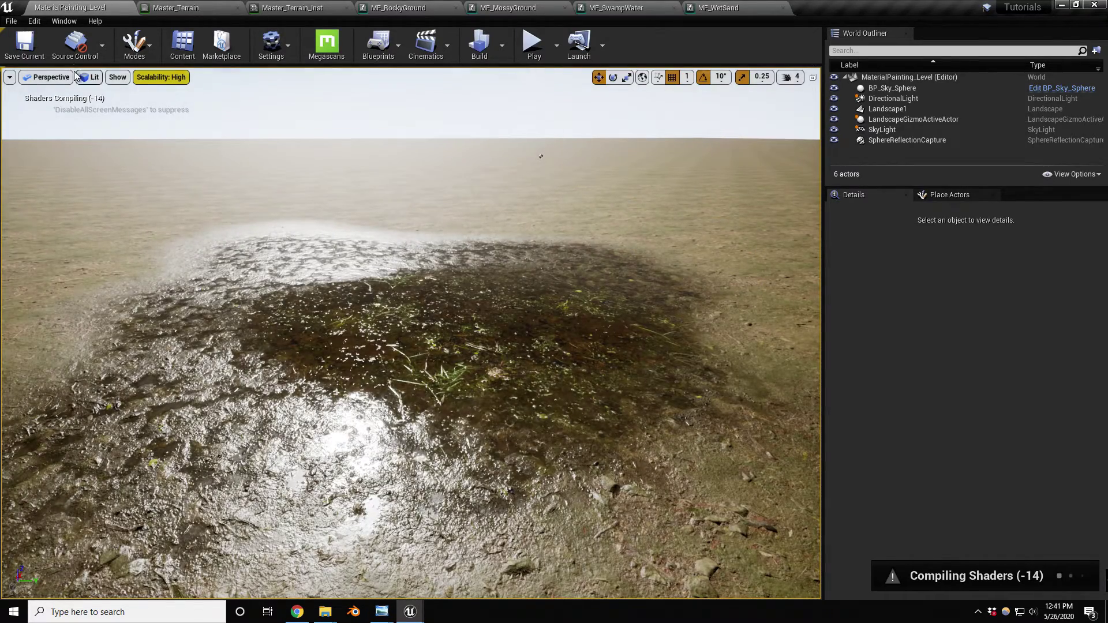
key(shift+2)
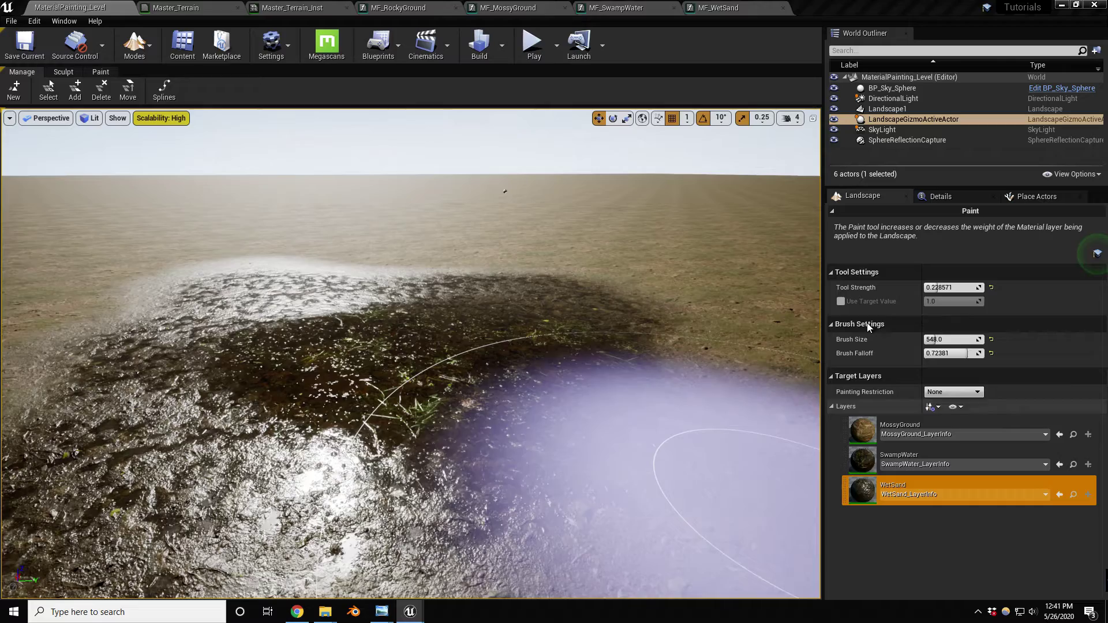
right_drag(324, 297, 340, 321)
Assign Master_Terrain as Landscape1's landscape material and check the Paint tool's target layers.
key(shift+1)
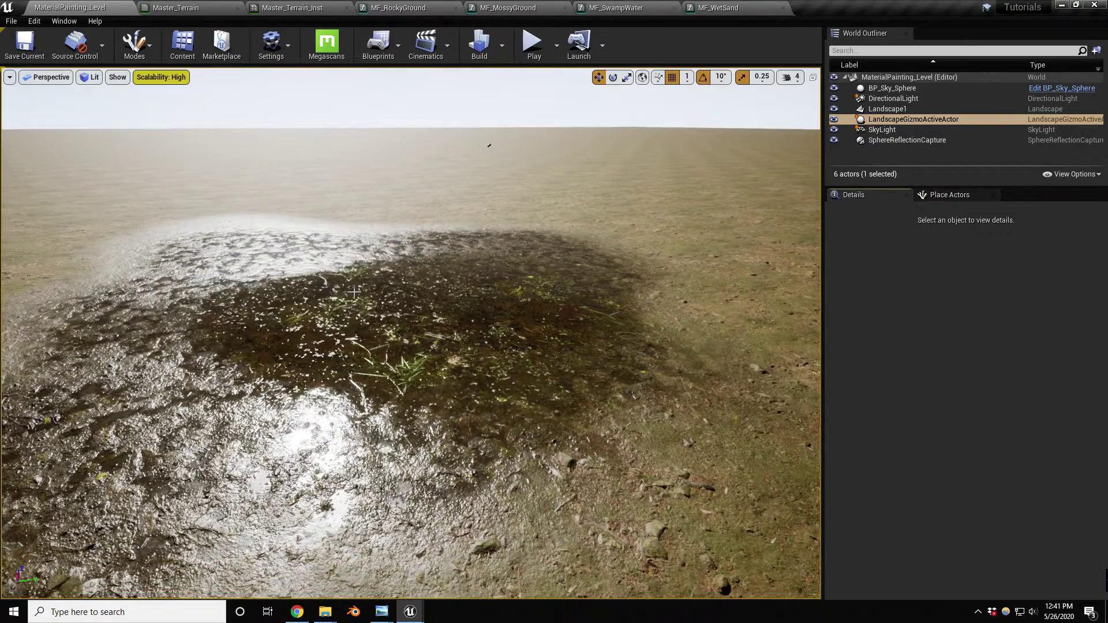
click(393, 275)
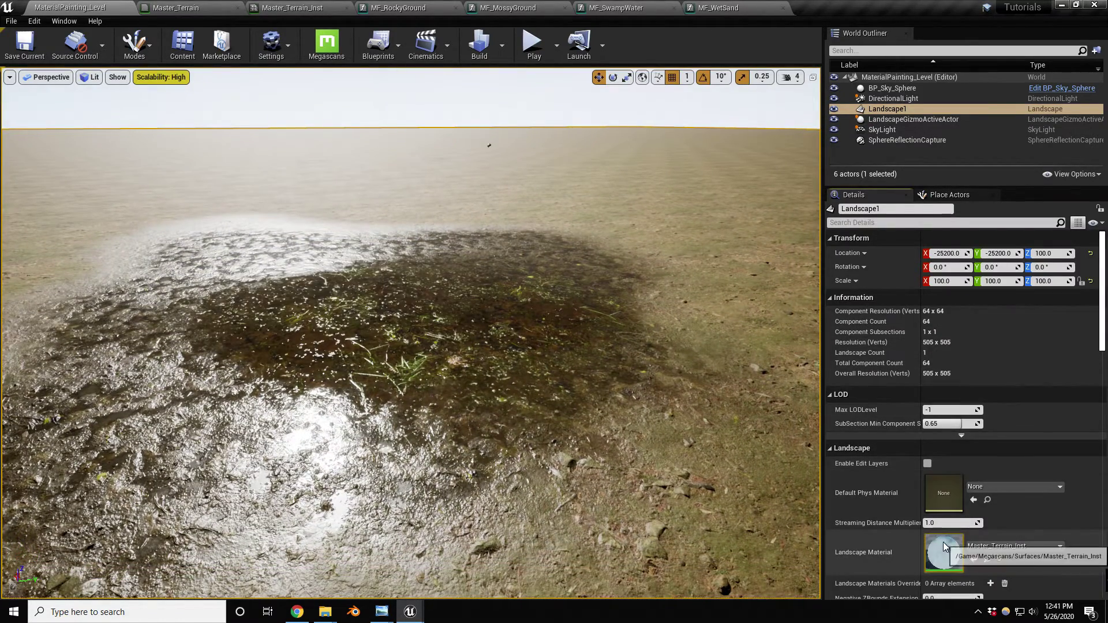
drag(0, 526, 940, 566)
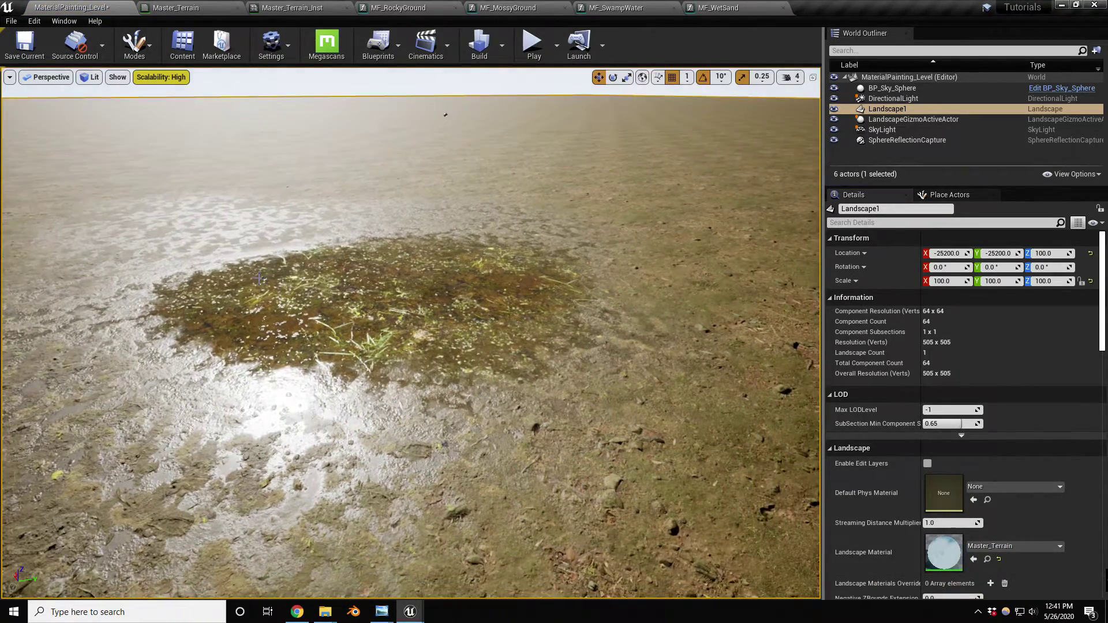
key(shift+2)
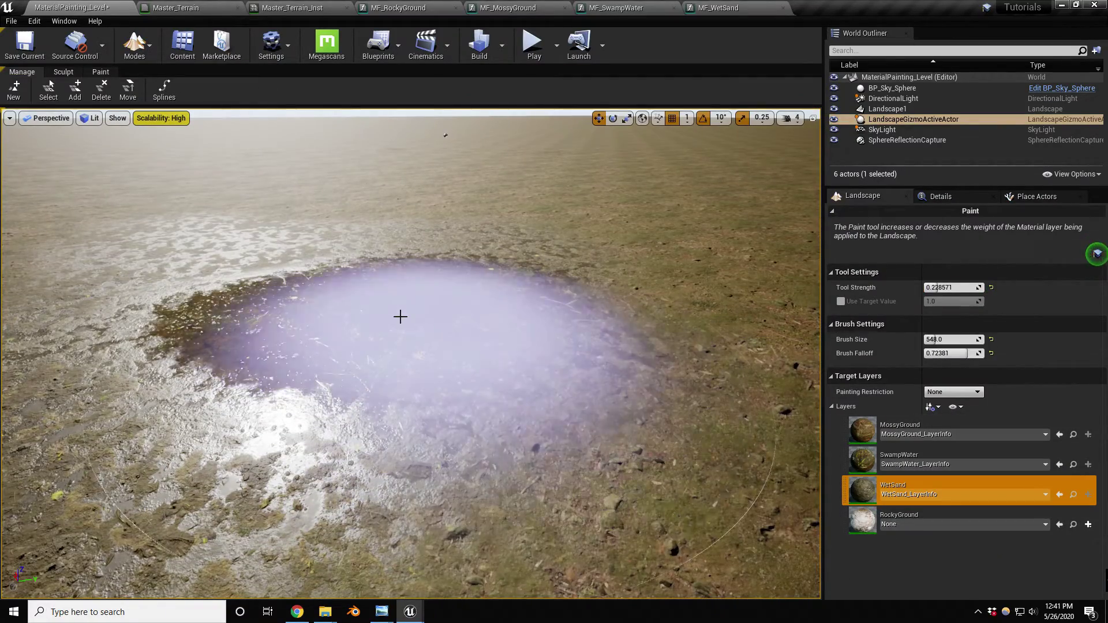
key(shift+1)
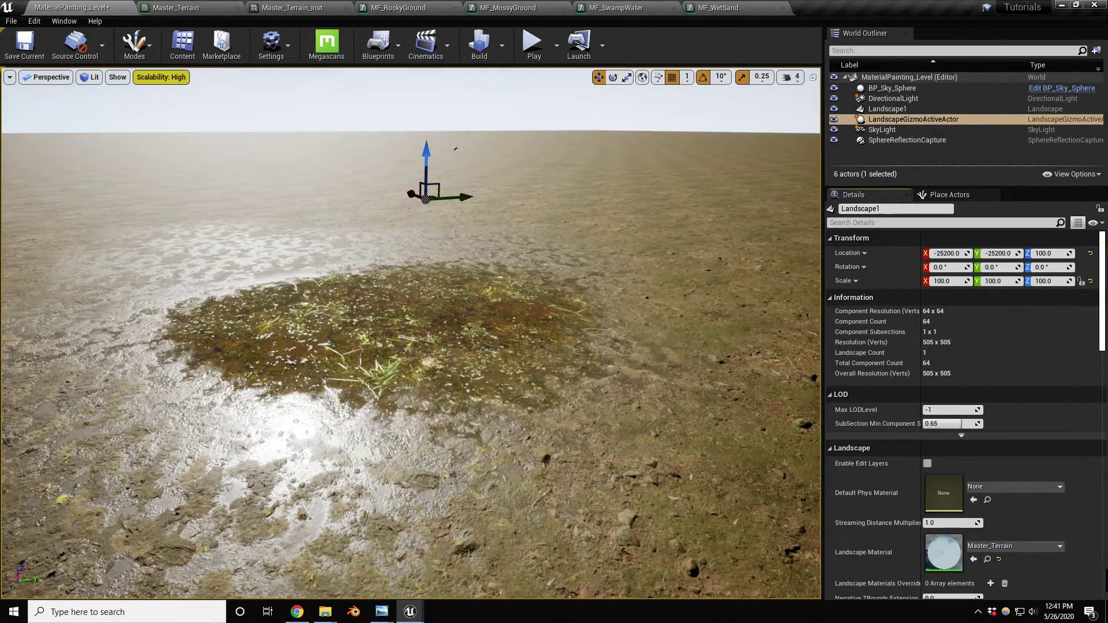
Assign Master_Terrain_Inst as Landscape1's landscape material and return to the landscape Paint tool.
drag(538, 389, 939, 548)
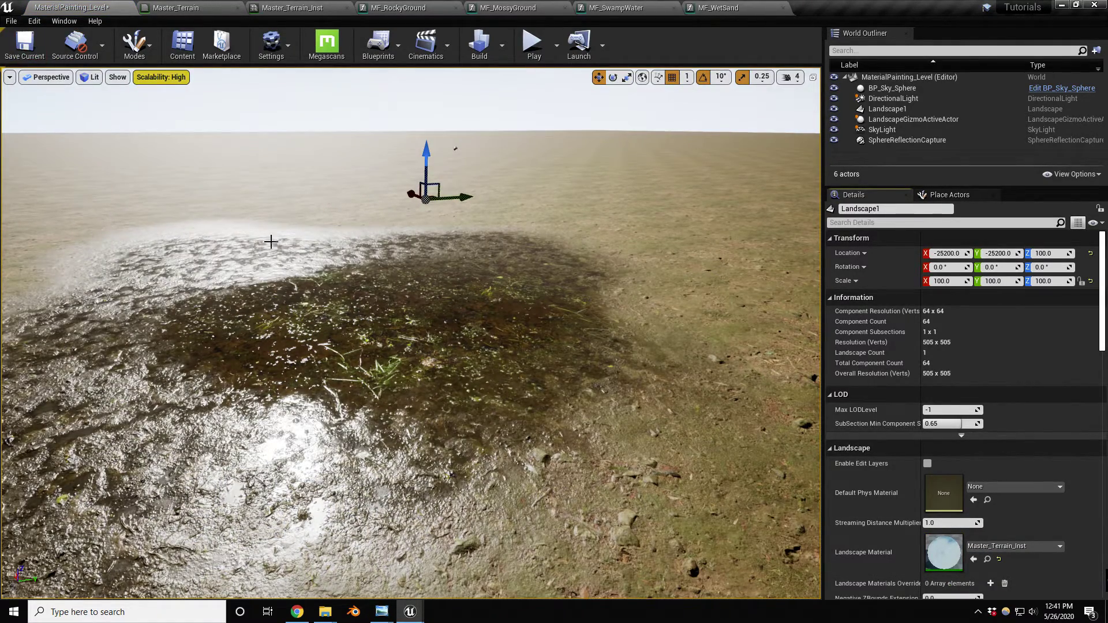
right_drag(498, 306, 475, 294)
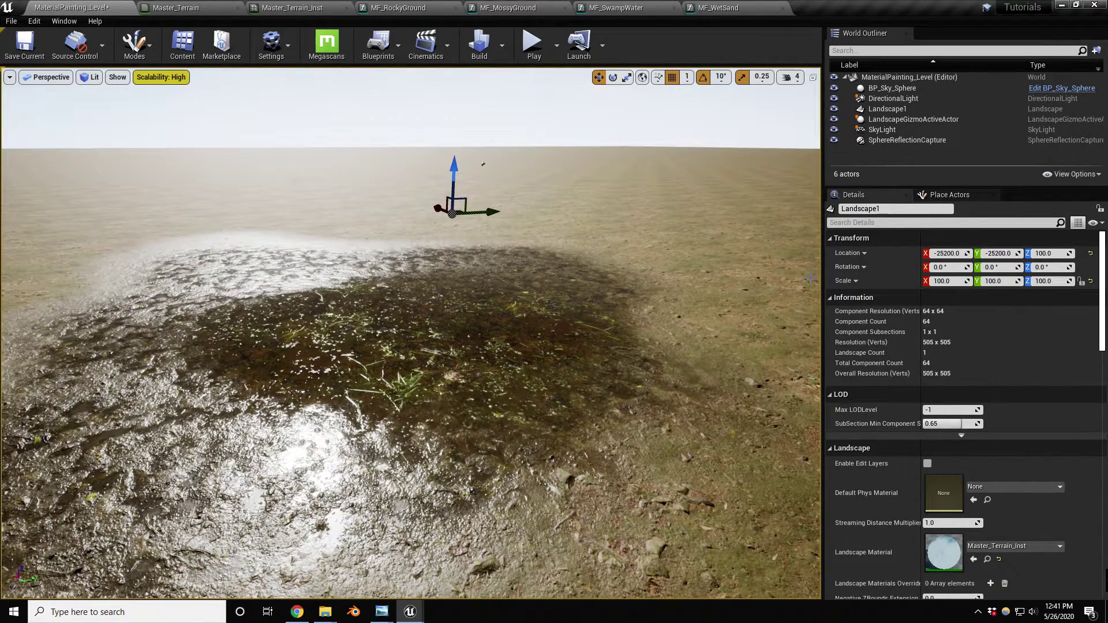
mouse_move(381, 309)
right_down()
mouse_move(421, 323)
mouse_move(390, 347)
mouse_move(410, 381)
right_up()
key(shift+2)
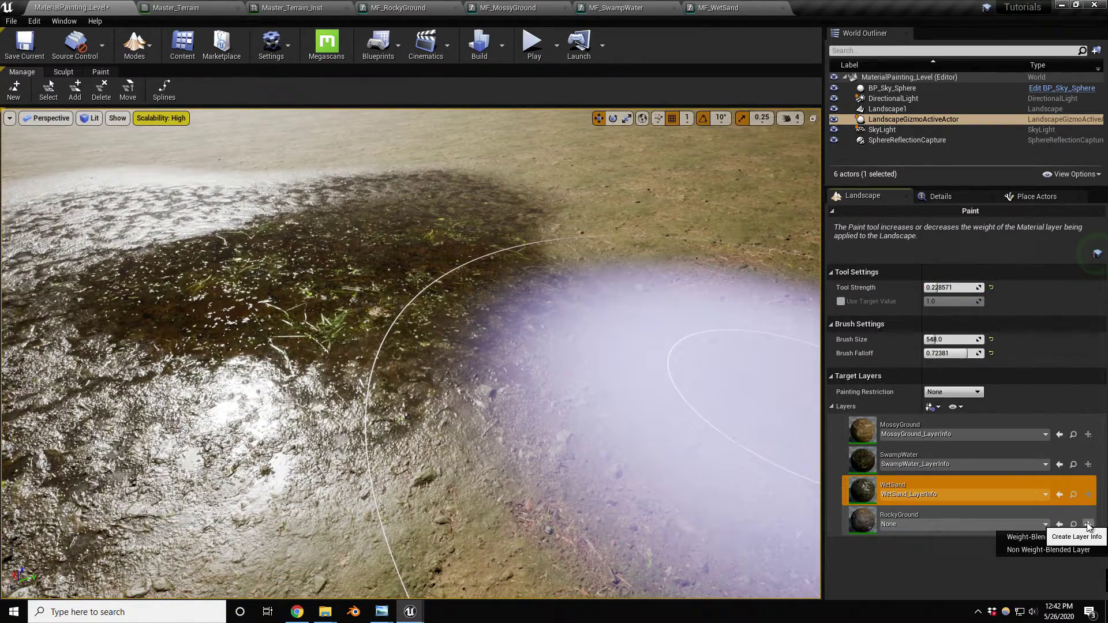
Try to create a weight-blended layer info named RockyGround_LayerInfo for the RockyGround layer in MaterialPainting_Level_sharedassets.
click(1048, 538)
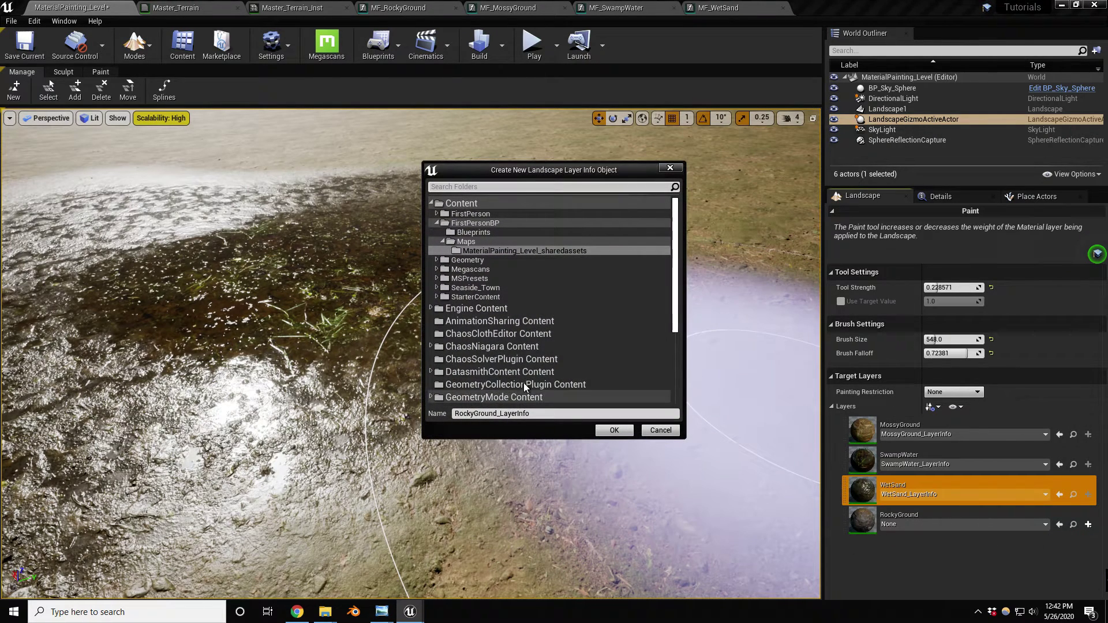
click(612, 431)
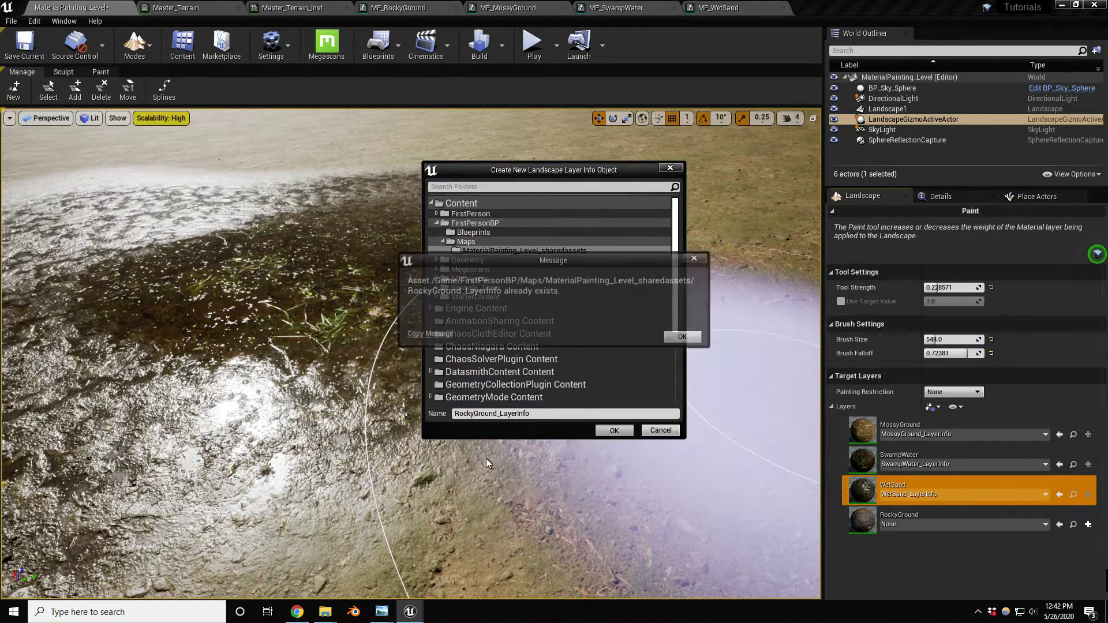
click(684, 336)
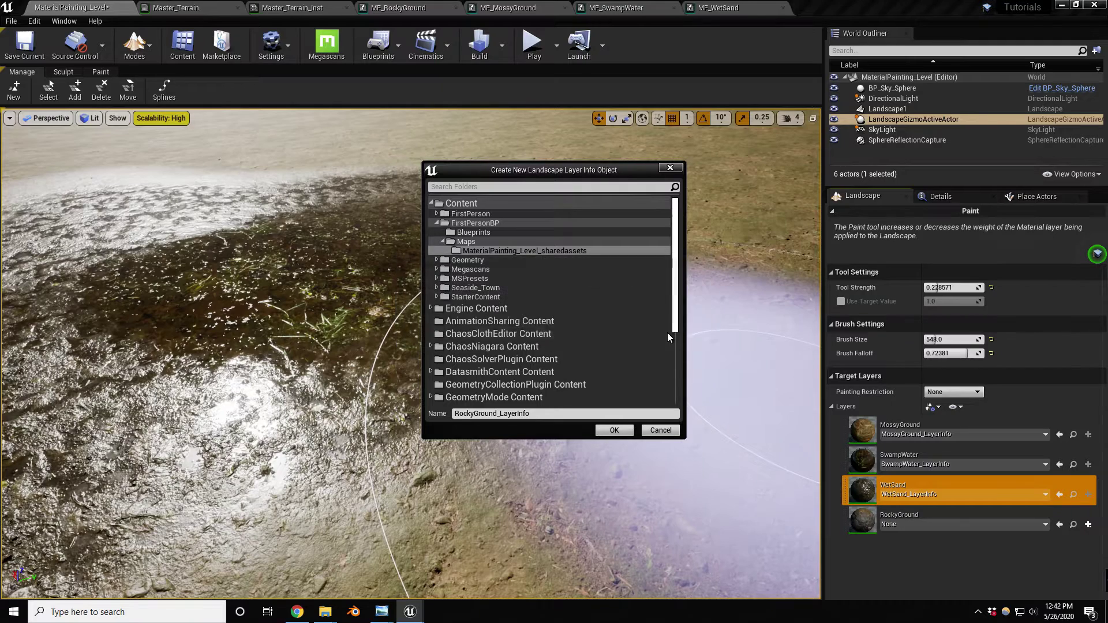
click(647, 434)
Assign the existing RockyGround_LayerInfo to the RockyGround layer and fill the whole landscape with that layer.
click(1045, 524)
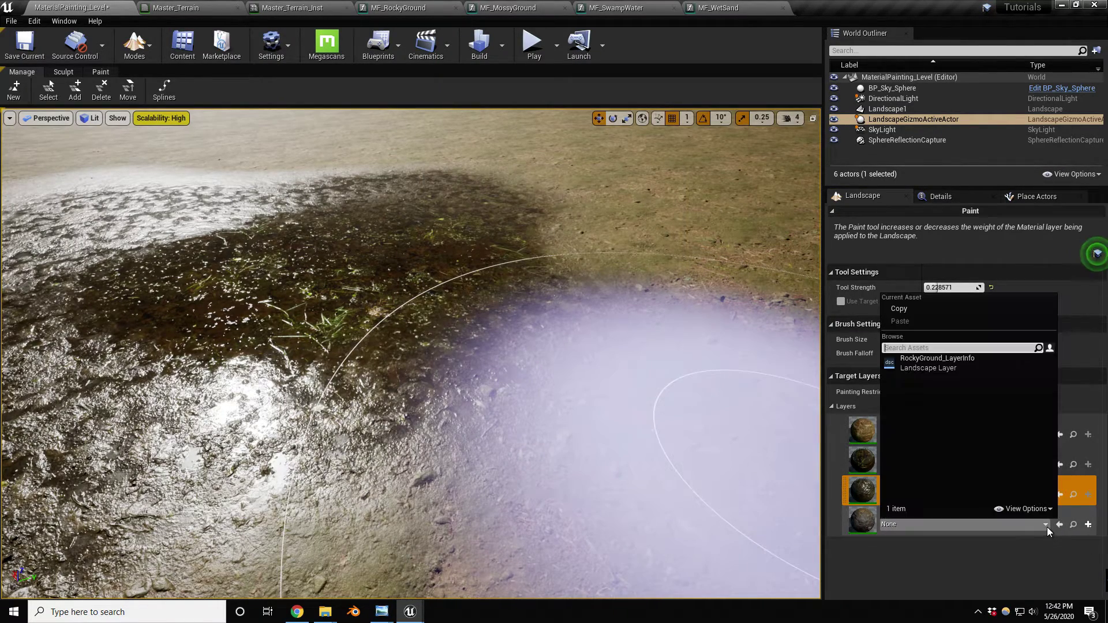
click(952, 370)
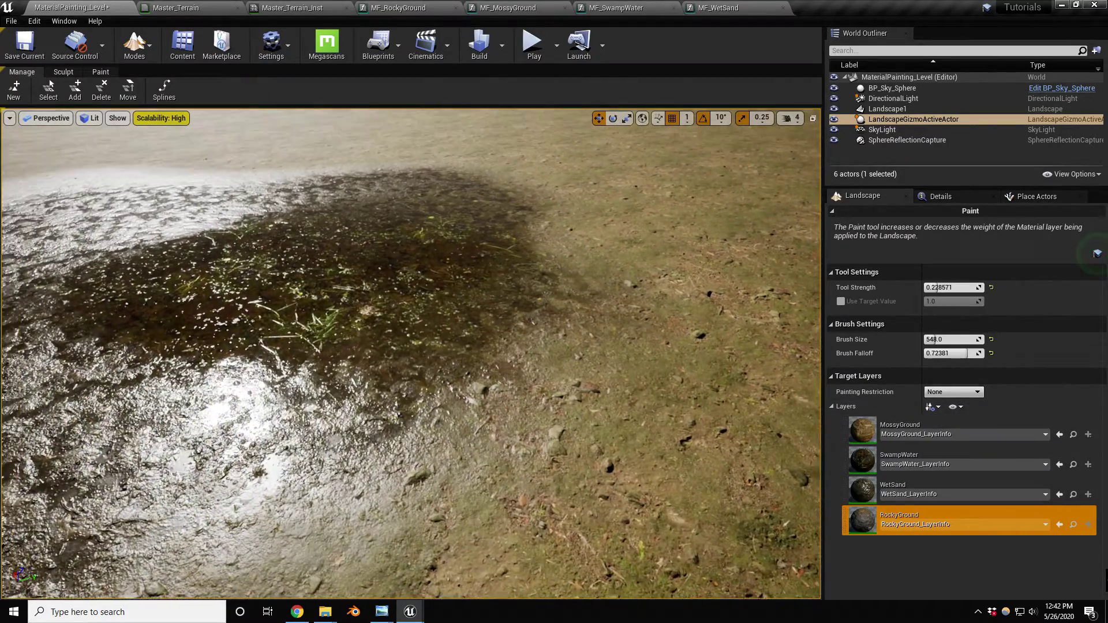
right_drag(401, 364, 381, 346)
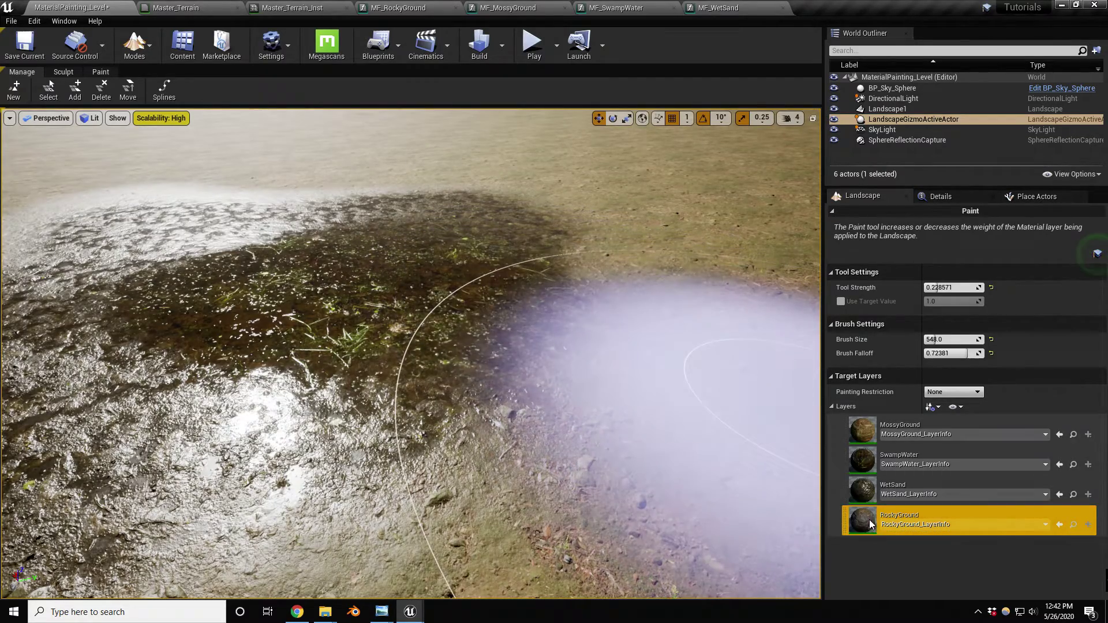
mouse_move(584, 317)
right_down()
mouse_move(584, 257)
mouse_move(584, 274)
right_up()
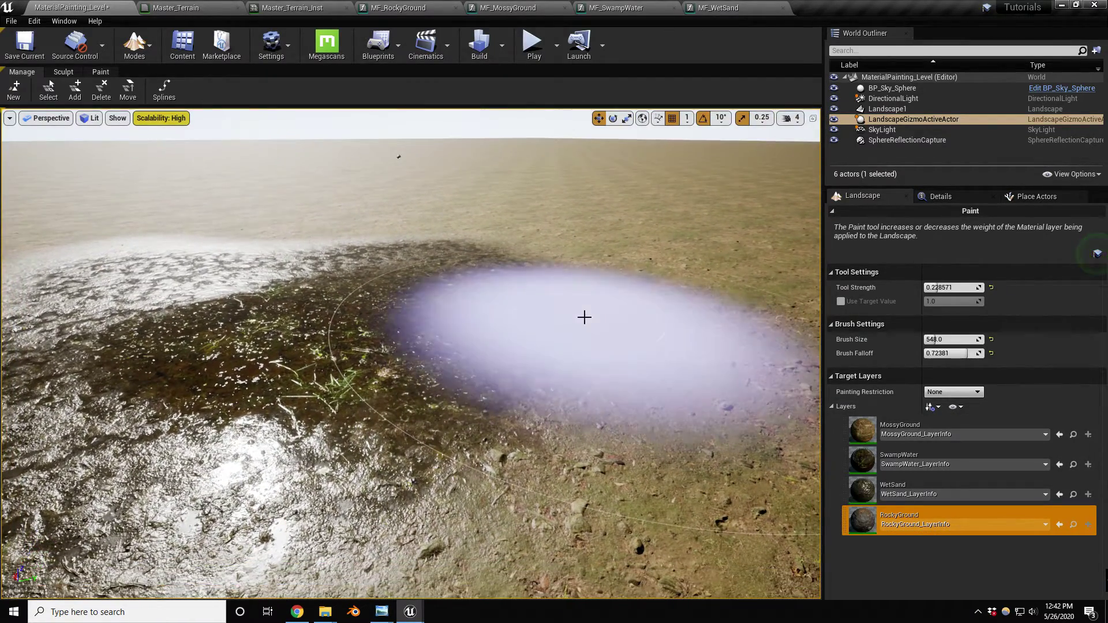
right_click(866, 518)
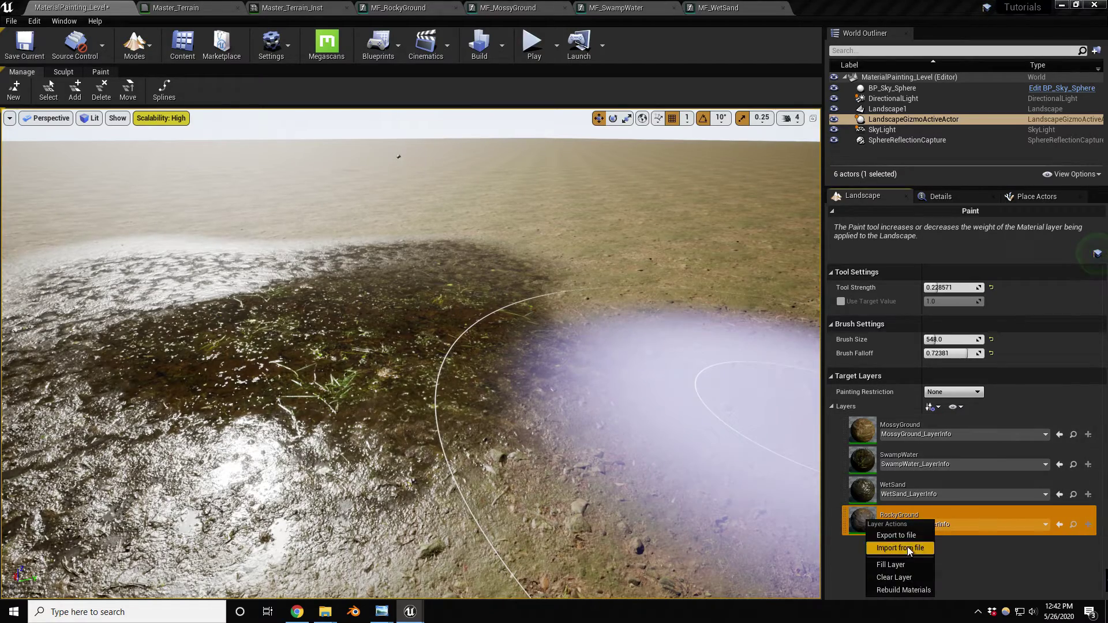
click(891, 564)
right_drag(623, 358, 623, 373)
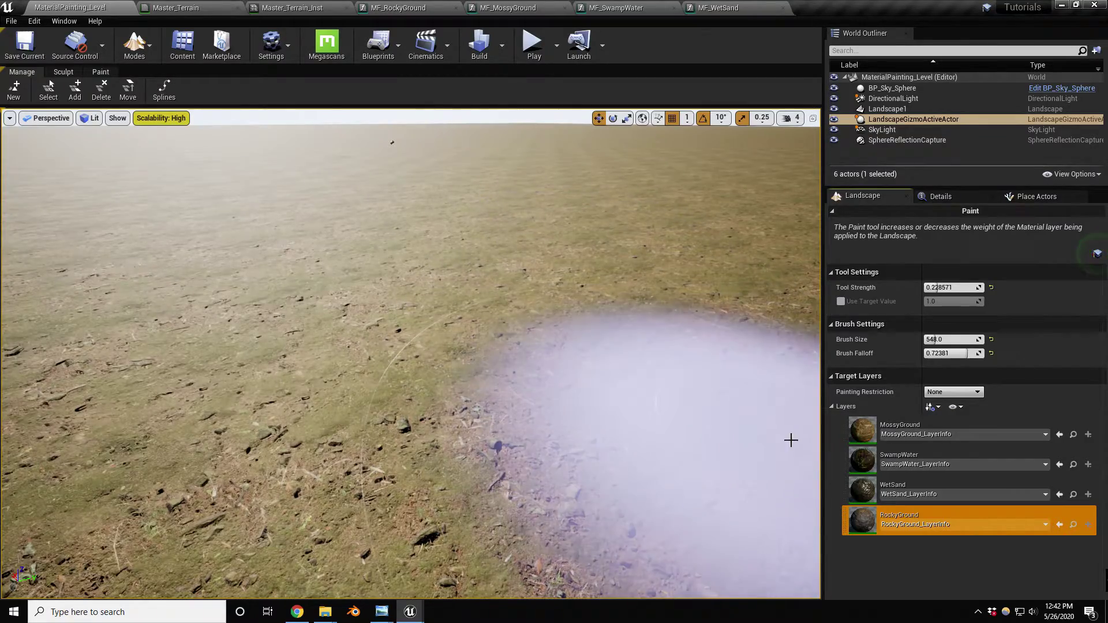
Raise a steep hill on the flat landscape with the Sculpt tool.
right_drag(532, 278, 577, 285)
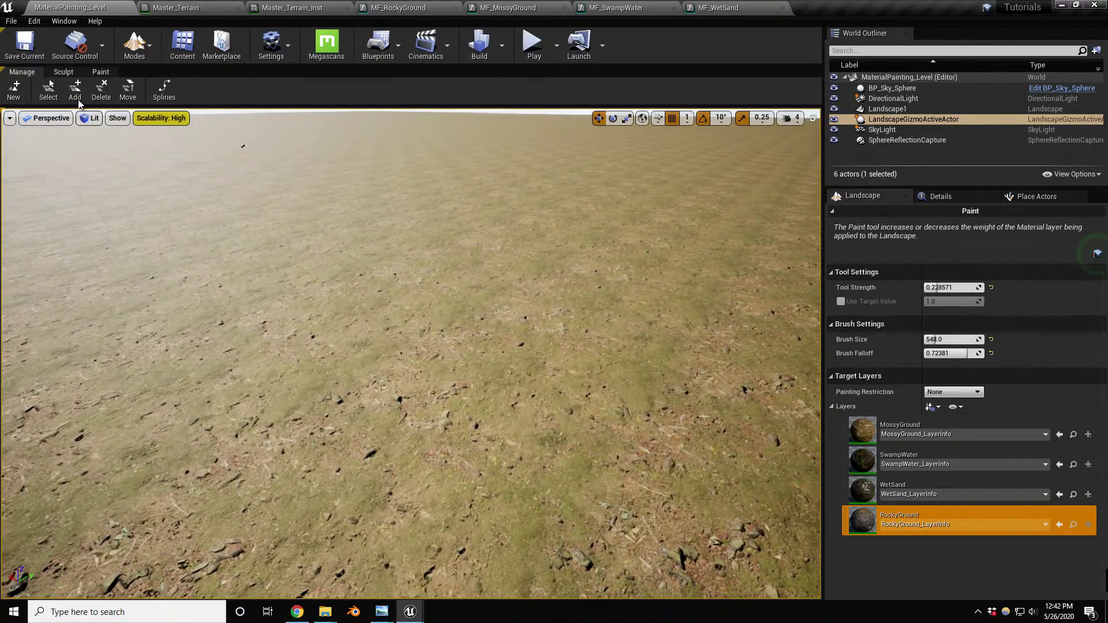
click(63, 72)
click(15, 90)
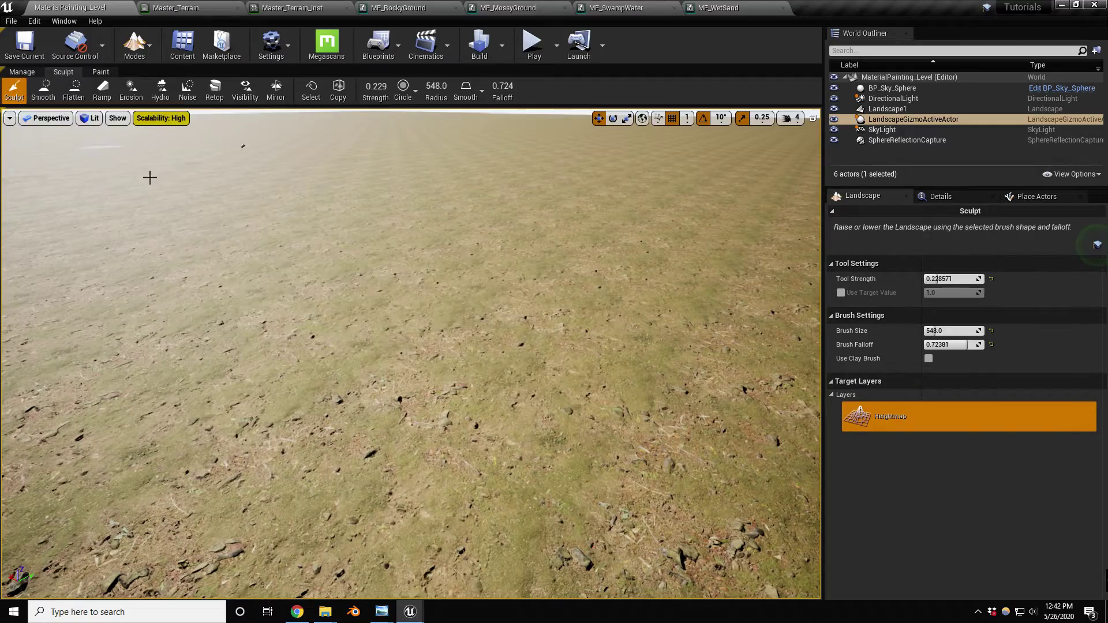
drag(633, 235, 600, 222)
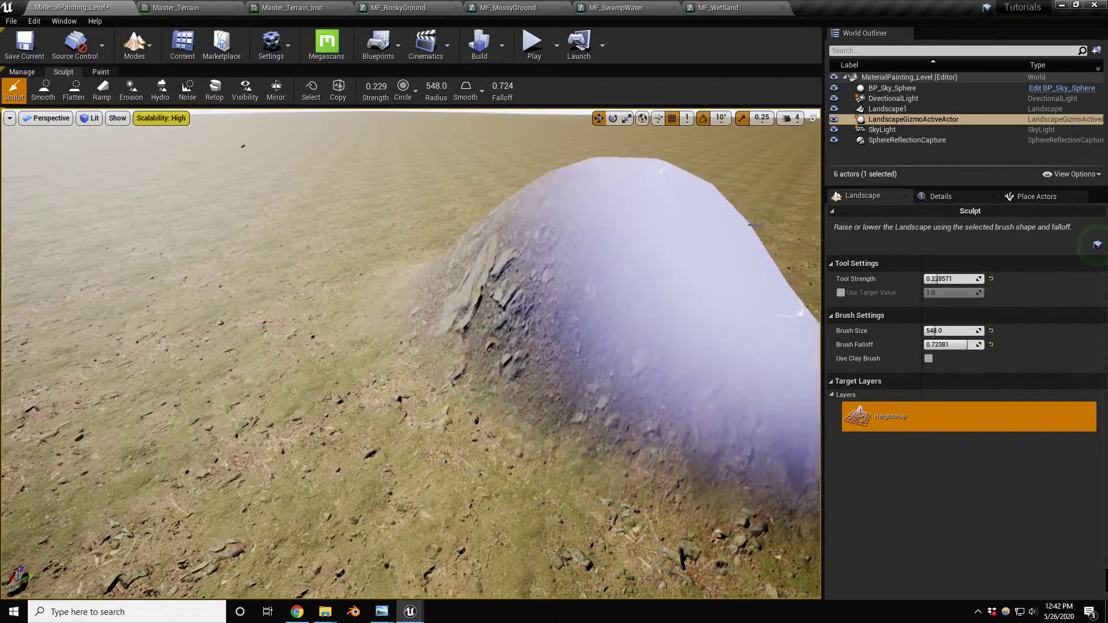
mouse_move(600, 222)
right_down()
mouse_move(739, 214)
mouse_move(767, 179)
mouse_move(574, 233)
right_up()
Sculpt further steep hills beside the first one, extending it into a curved ridge with several peaks.
drag(275, 205, 163, 200)
key(s)
mouse_move(358, 218)
right_down()
mouse_move(346, 254)
mouse_move(392, 242)
right_up()
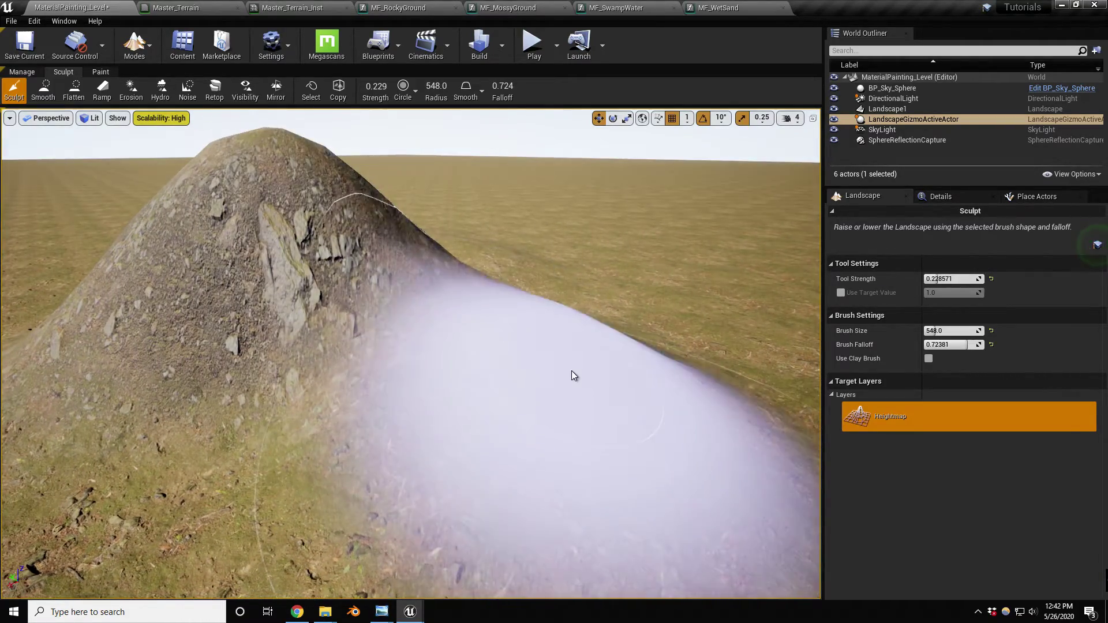
key(s)
mouse_move(572, 372)
right_down()
mouse_move(572, 415)
mouse_move(572, 404)
right_up()
drag(532, 309, 649, 329)
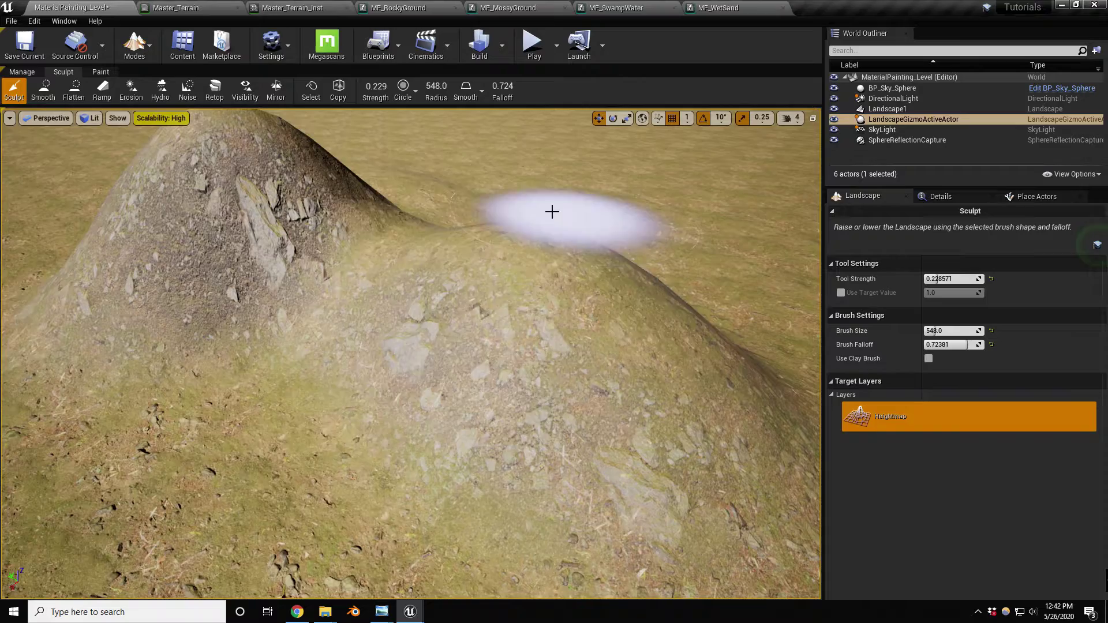
mouse_move(340, 260)
right_down()
mouse_move(355, 260)
mouse_move(355, 288)
mouse_move(360, 265)
mouse_move(554, 328)
right_up()
key(w)
key(s)
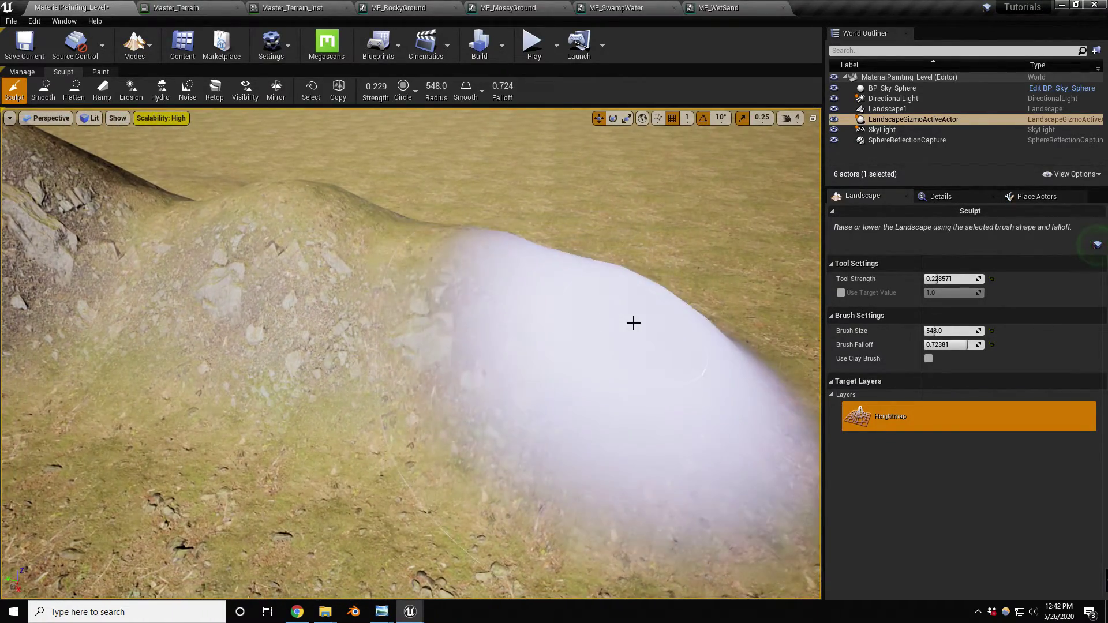
right_drag(590, 268, 564, 236)
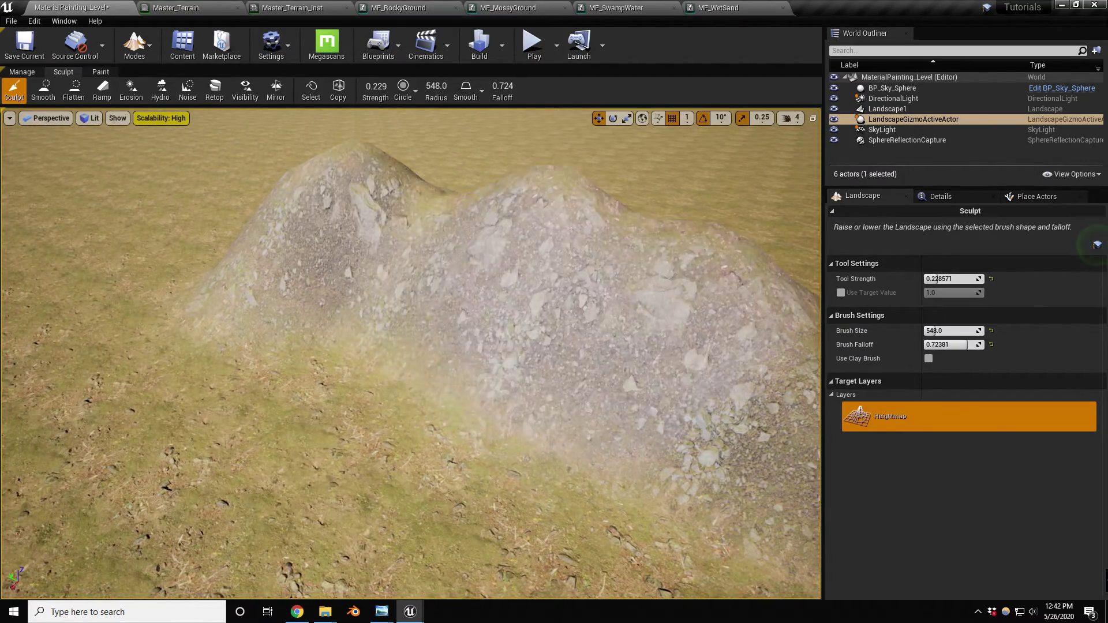
right_drag(710, 283, 726, 294)
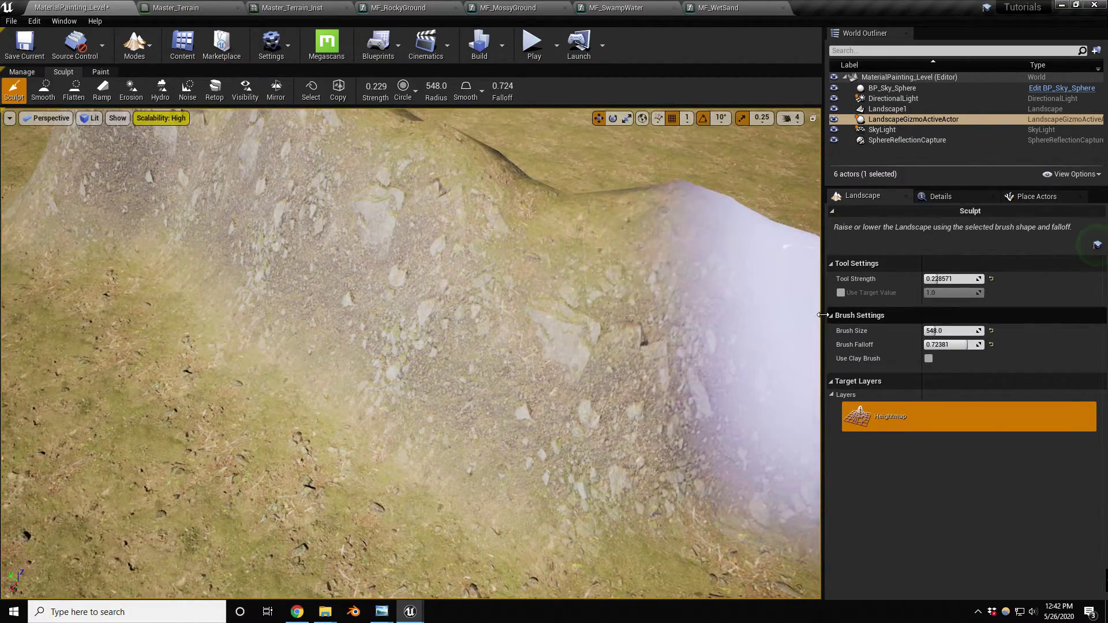
right_drag(769, 265, 663, 260)
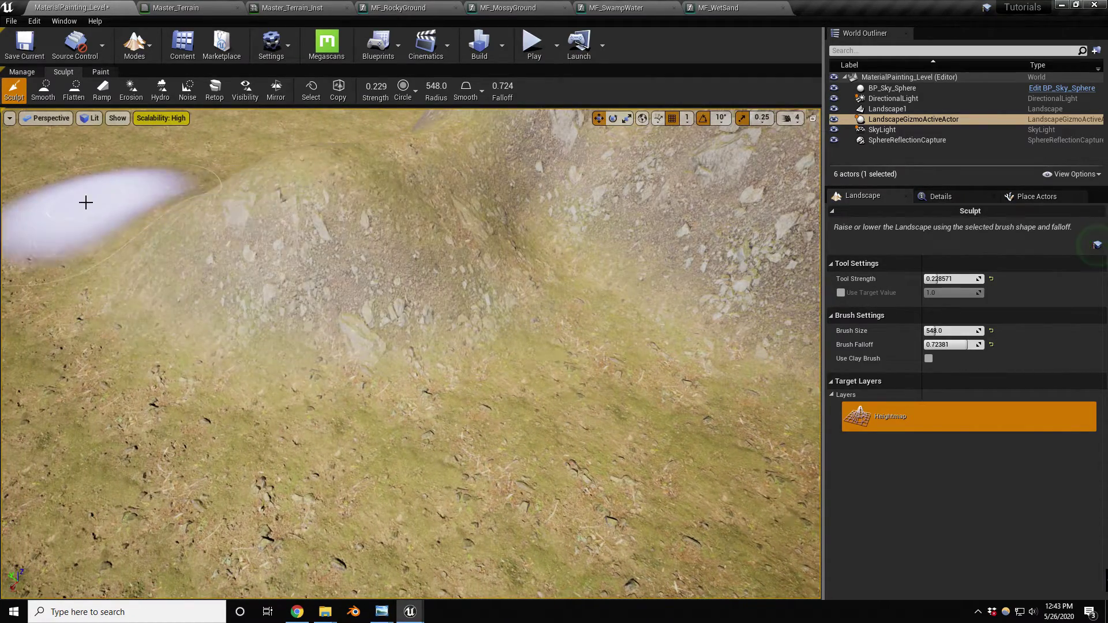
right_drag(96, 213, 228, 202)
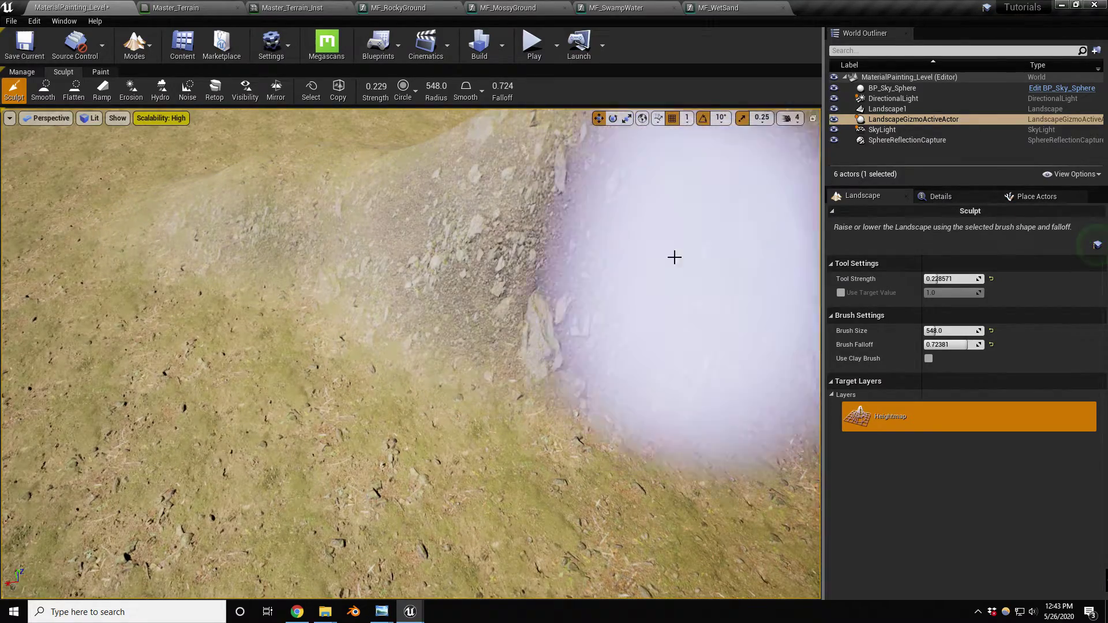
right_drag(673, 257, 779, 231)
mouse_move(564, 254)
right_down()
mouse_move(600, 260)
mouse_move(565, 288)
right_up()
right_drag(518, 340, 508, 346)
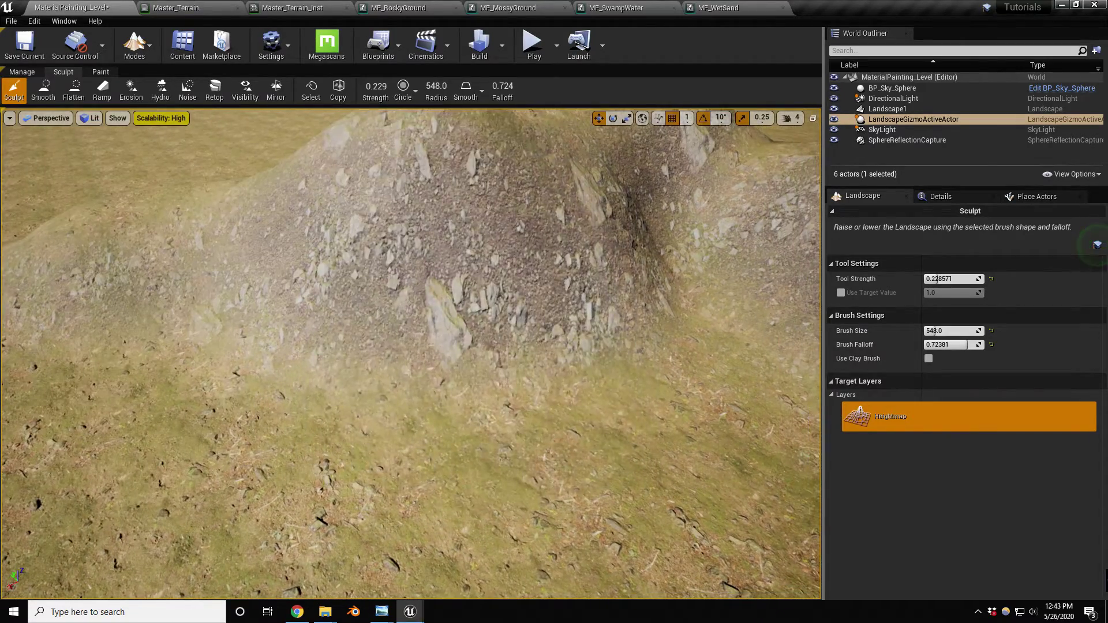
Paint the SwampWater layer over the slope of the large rocky hill.
click(101, 71)
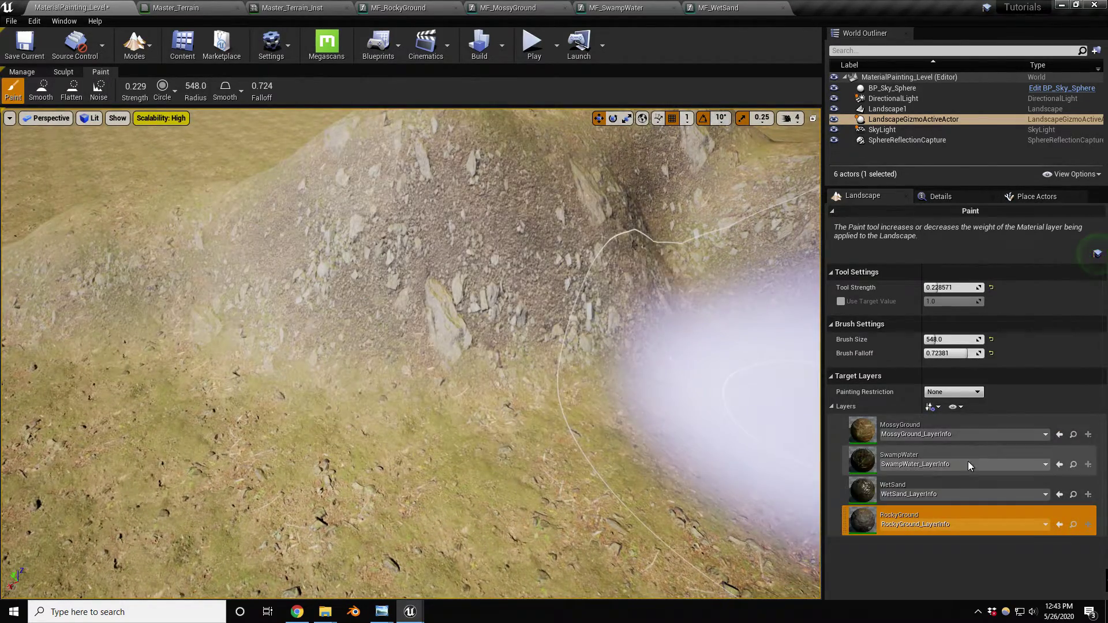
mouse_move(660, 457)
right_down()
mouse_move(659, 485)
mouse_move(660, 462)
right_up()
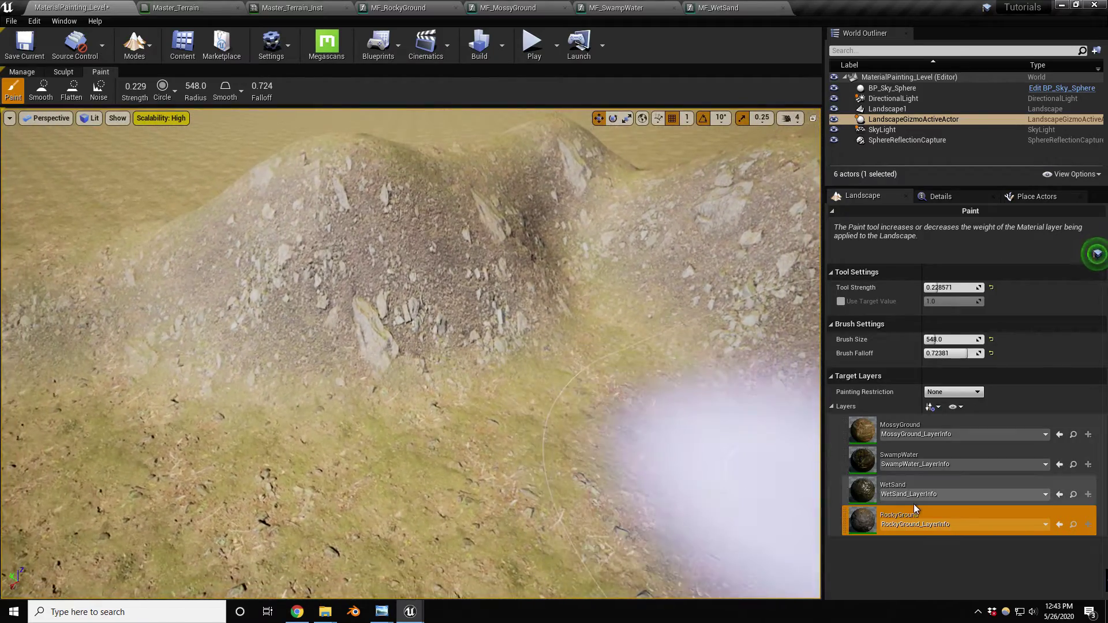
click(867, 461)
mouse_move(461, 271)
mouse_down()
mouse_move(376, 254)
mouse_move(500, 228)
mouse_up()
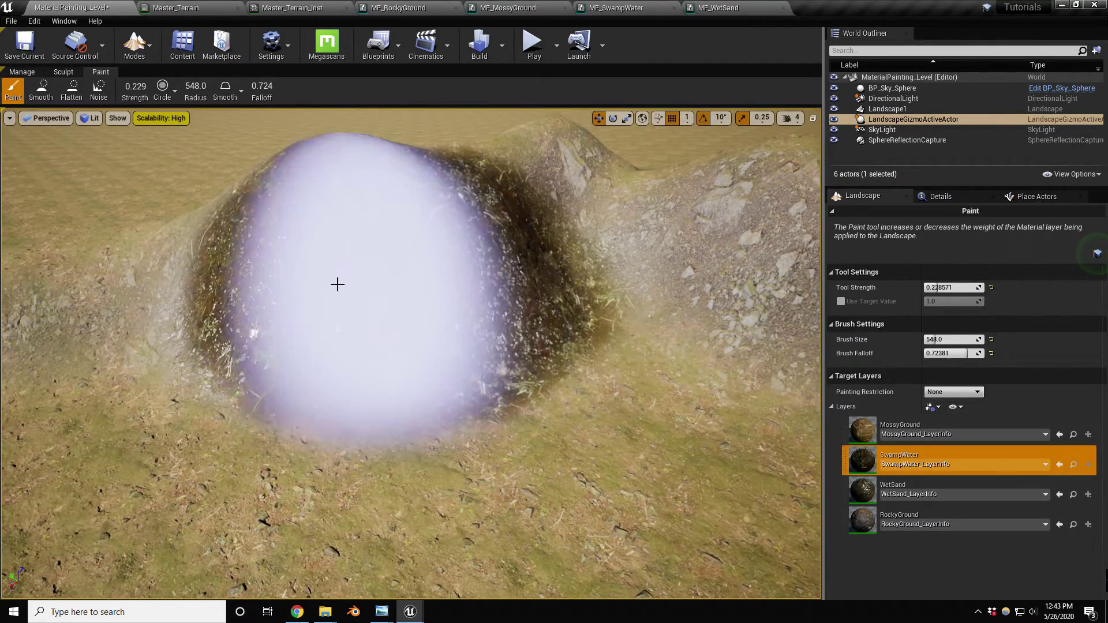
mouse_move(248, 302)
mouse_down()
mouse_move(138, 309)
mouse_move(735, 288)
mouse_move(523, 312)
mouse_move(750, 358)
mouse_up()
Paint the RockyGround layer back over the SwampWater areas on the hillside.
click(893, 521)
mouse_move(712, 314)
mouse_down()
mouse_move(420, 279)
mouse_move(350, 335)
mouse_move(131, 296)
mouse_move(366, 198)
mouse_move(591, 245)
mouse_move(527, 330)
mouse_up()
right_drag(527, 329, 517, 326)
mouse_move(517, 327)
mouse_down()
mouse_move(371, 356)
mouse_move(443, 358)
mouse_move(352, 156)
mouse_up()
Review Master_Terrain_Inst's blend parameters, and paint the SwampWater layer on the level's flat ground at the foot of the hills.
click(262, 8)
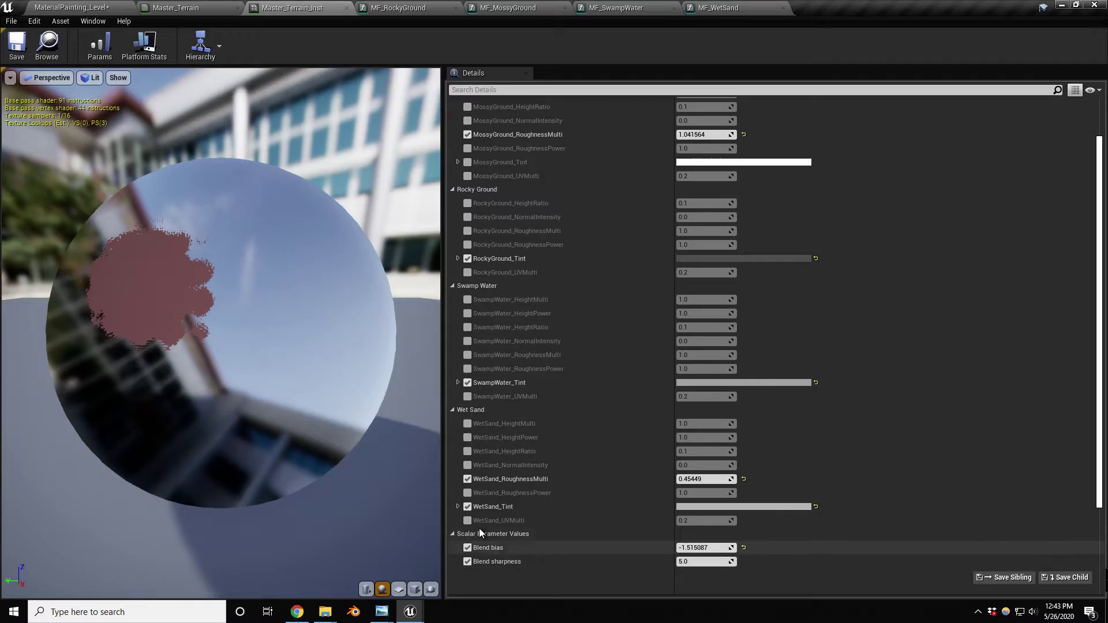
click(76, 7)
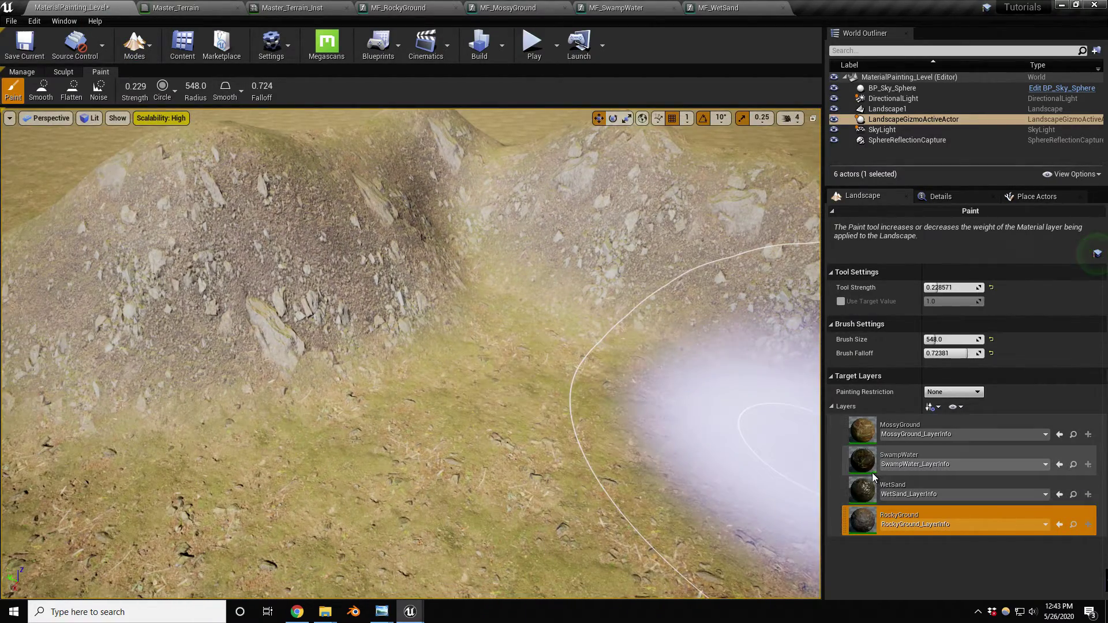
click(874, 464)
mouse_move(552, 394)
mouse_down()
mouse_move(346, 450)
mouse_move(673, 462)
mouse_up()
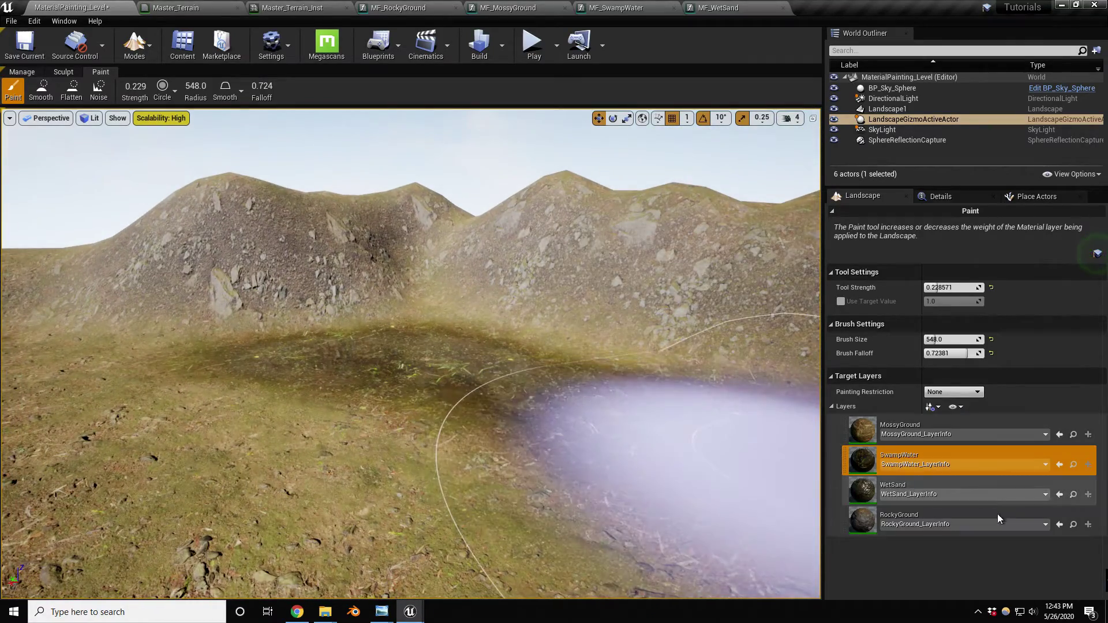
Paint the WetSand layer on the flat ground around the swamp area below the hills and leave Landscape mode.
click(862, 501)
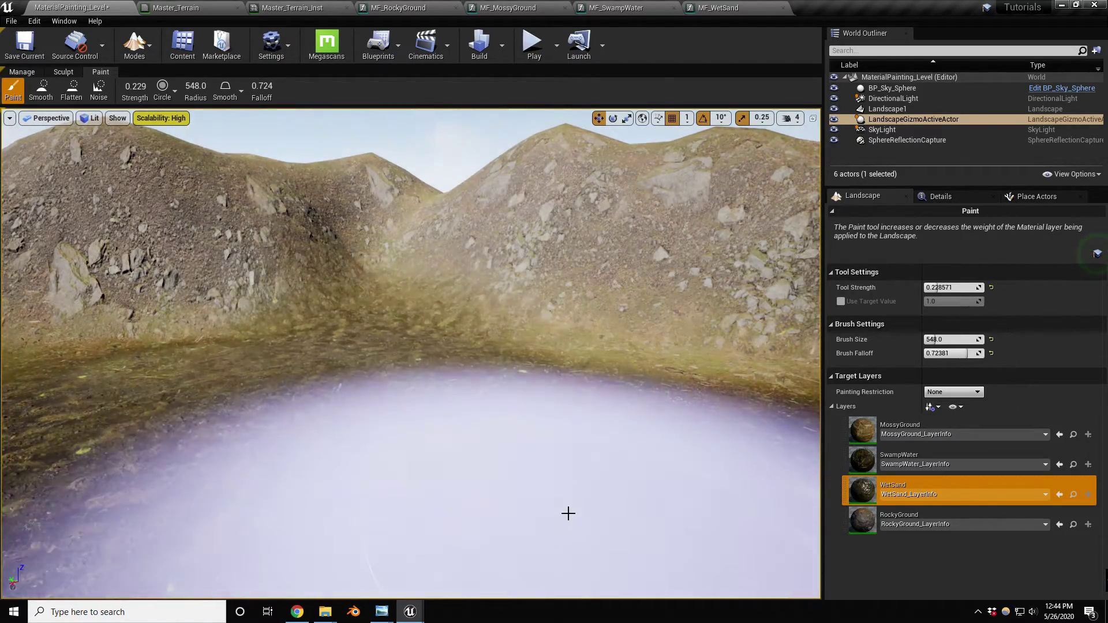
mouse_move(567, 514)
right_down()
mouse_move(623, 485)
mouse_move(767, 456)
mouse_move(520, 450)
mouse_move(721, 450)
mouse_move(566, 512)
right_up()
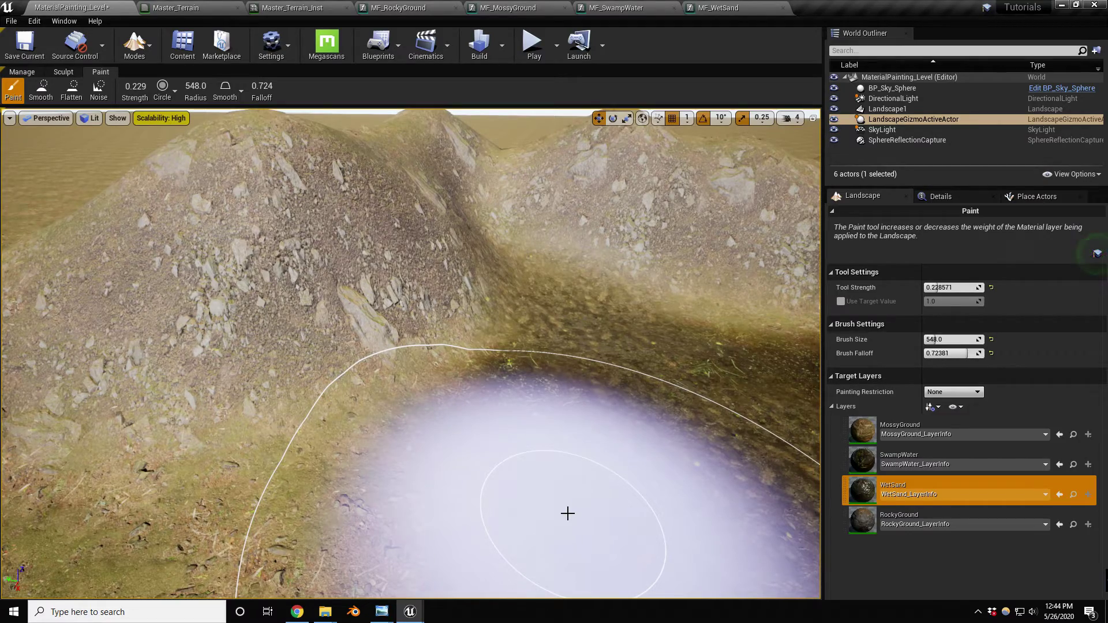
right_drag(568, 513, 589, 471)
key(shift+1)
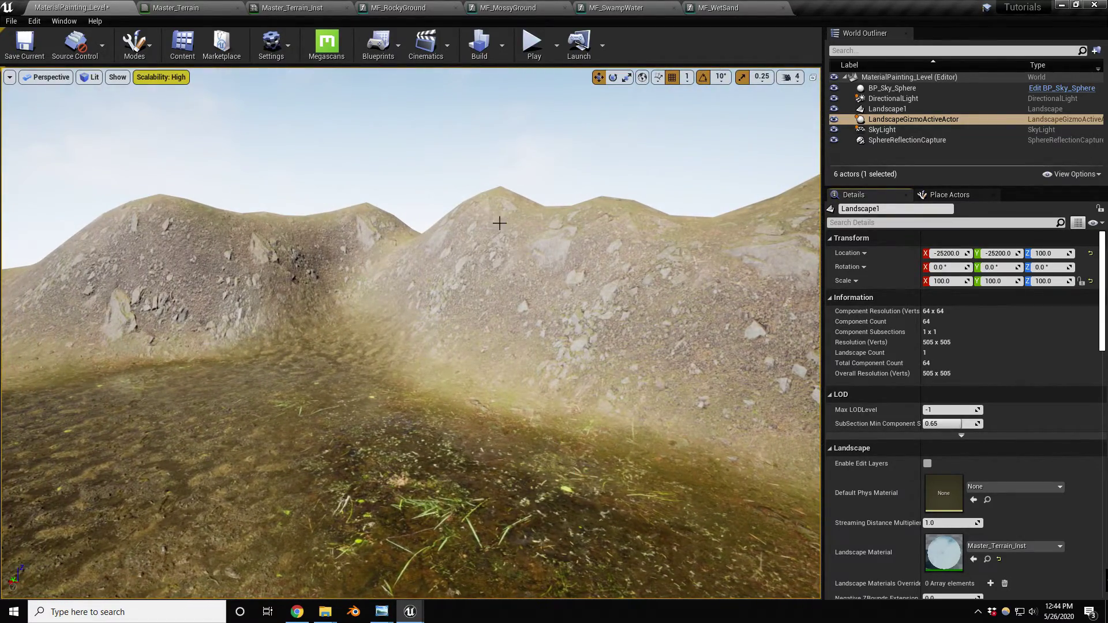
Examine in Master_Terrain how the Rocky Ground and Mossy Ground outputs run through WorldAlignedBlend and the Lerp nodes into the Layer Blend groups.
click(423, 9)
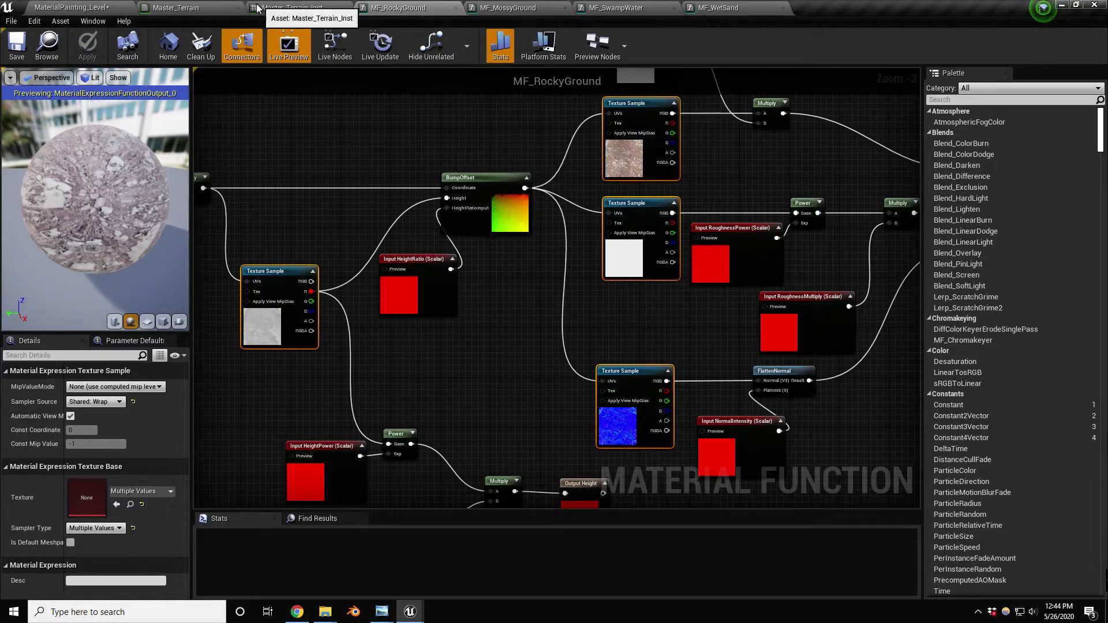
click(192, 8)
scroll(401, 175, up, 3)
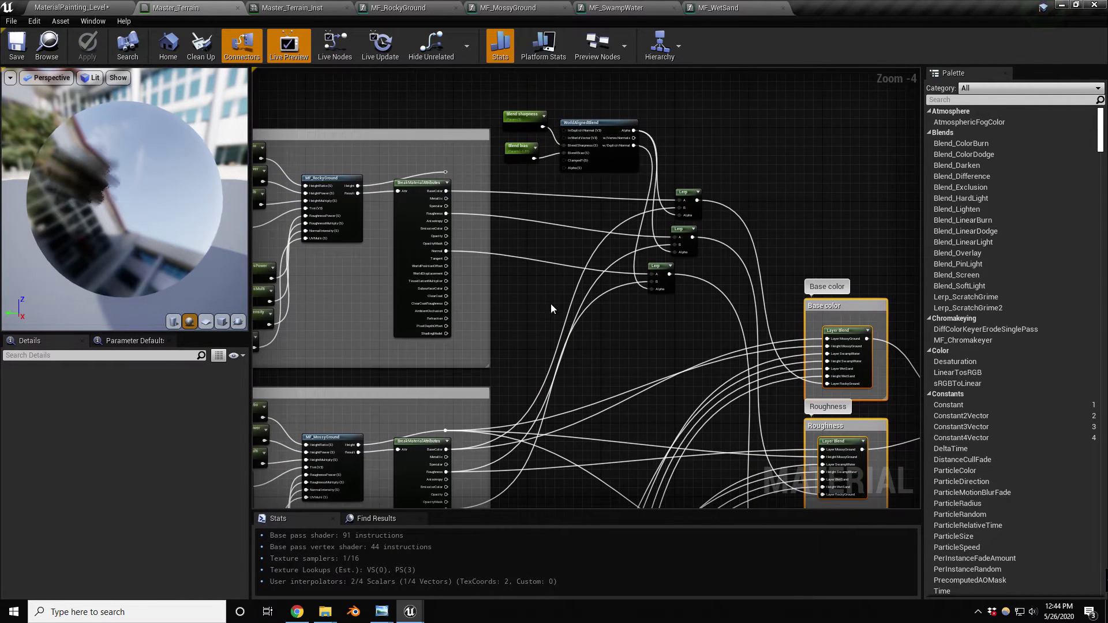
scroll(603, 152, up, 2)
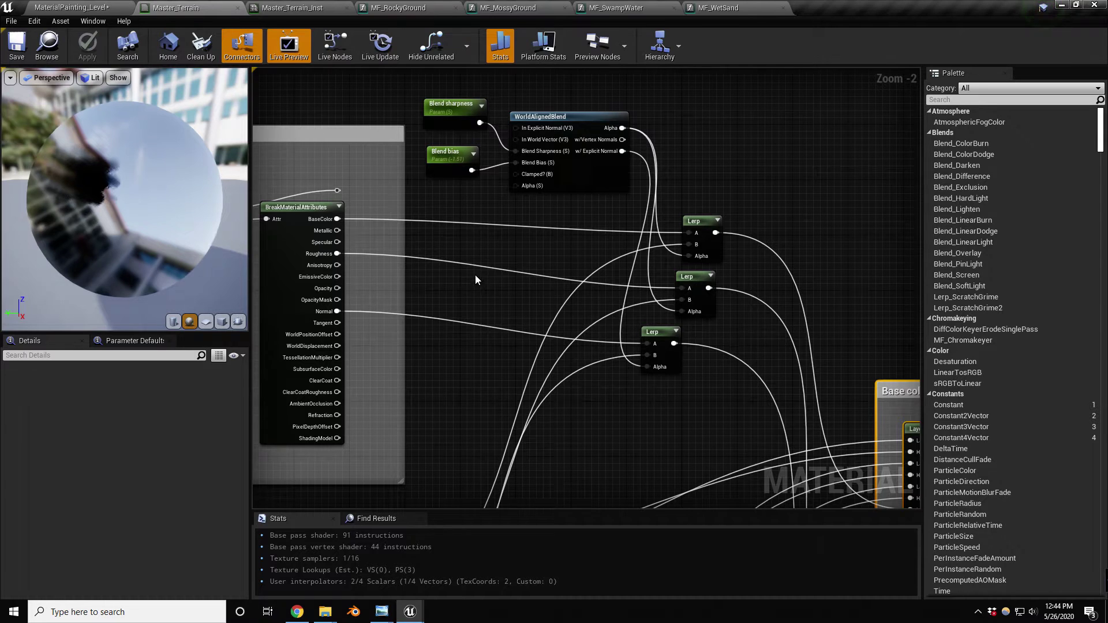
right_drag(476, 275, 545, 250)
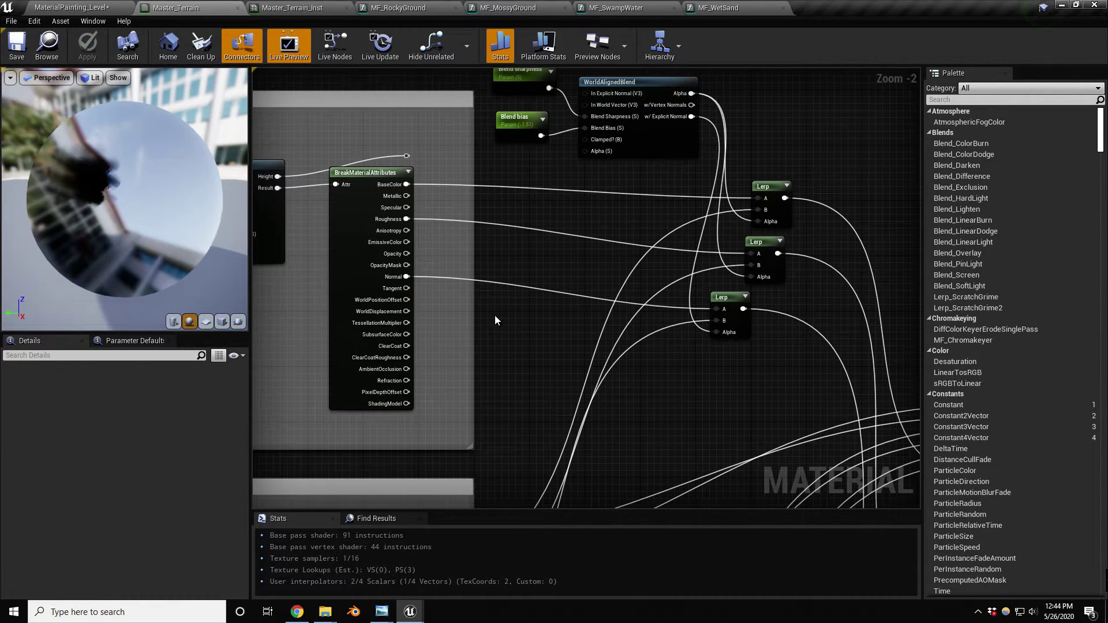
right_drag(494, 315, 577, 212)
scroll(577, 213, down, 1)
scroll(604, 240, down, 2)
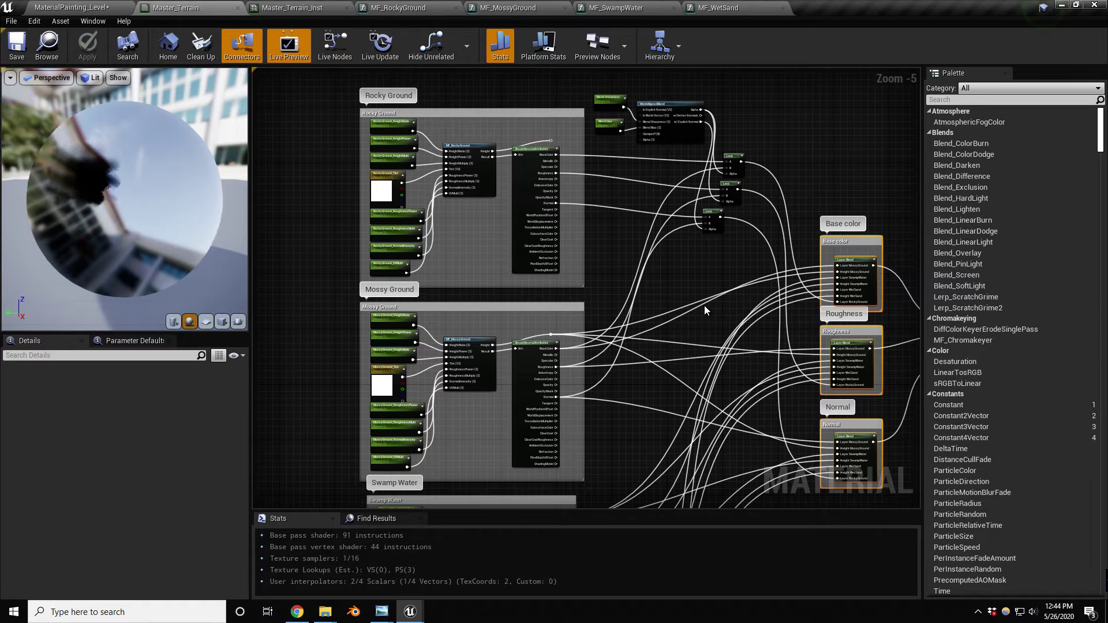
right_drag(704, 305, 587, 260)
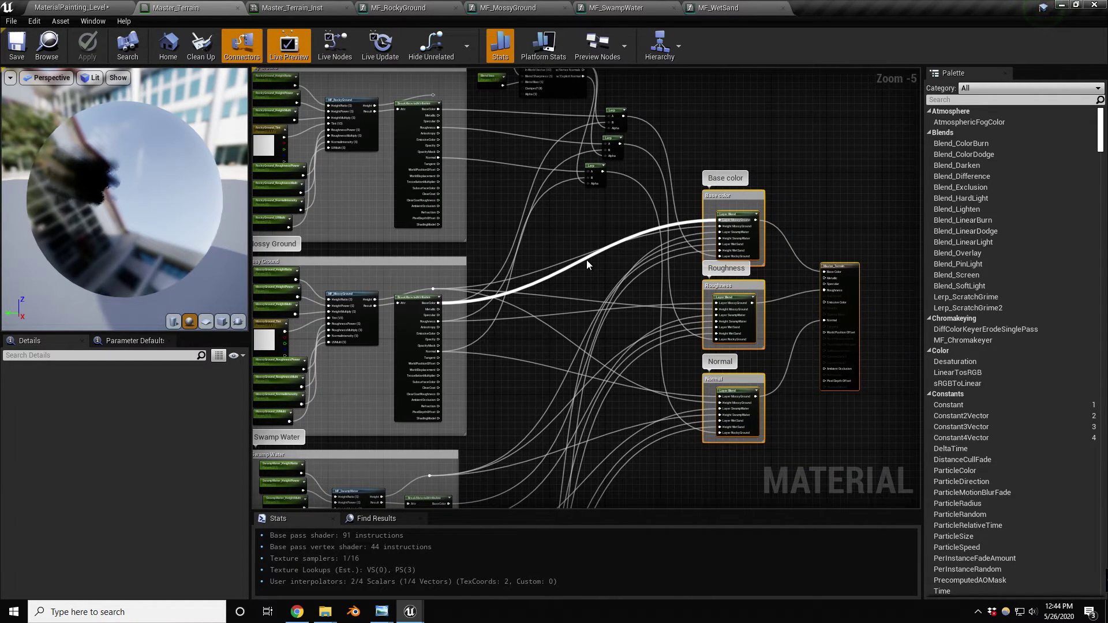